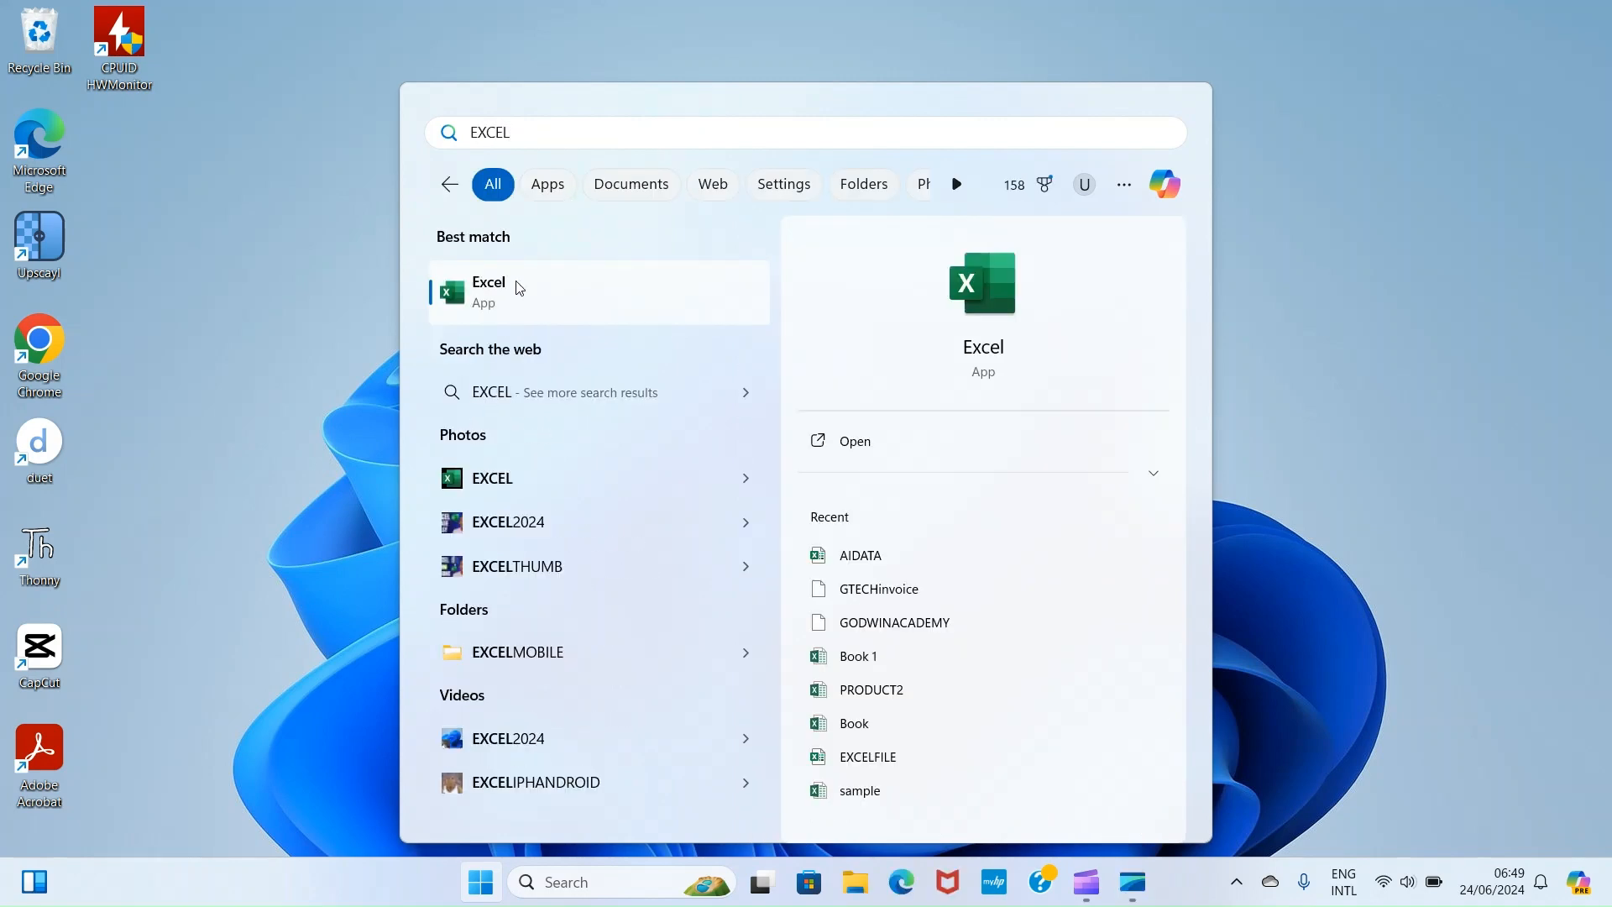
- Open Excel and create a blank workbook
click(507, 294)
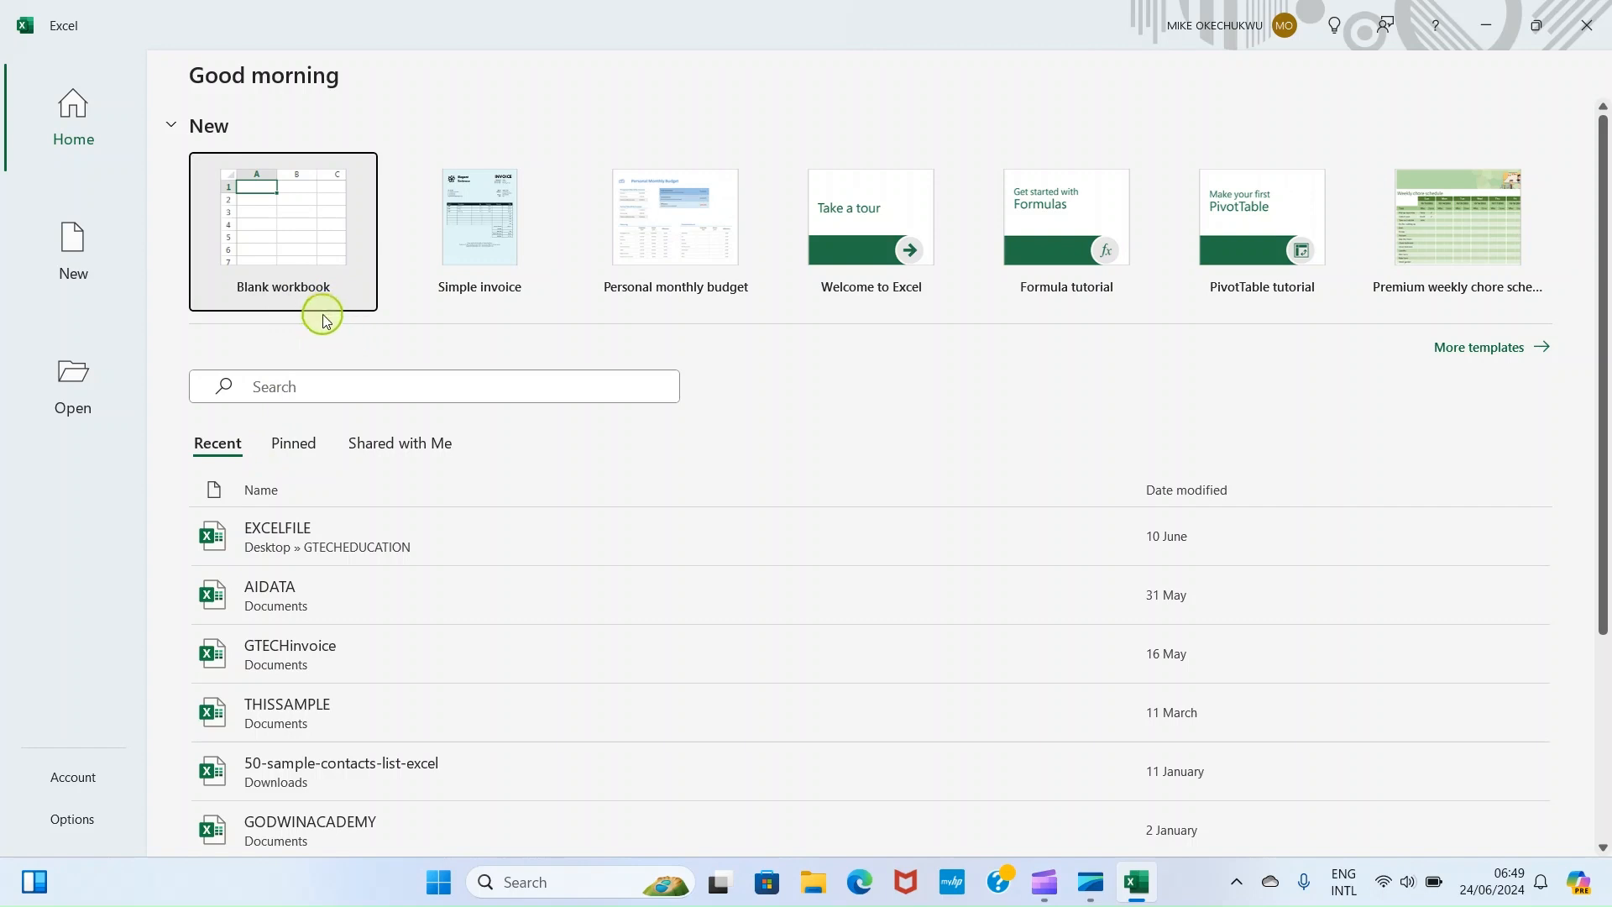
click(273, 238)
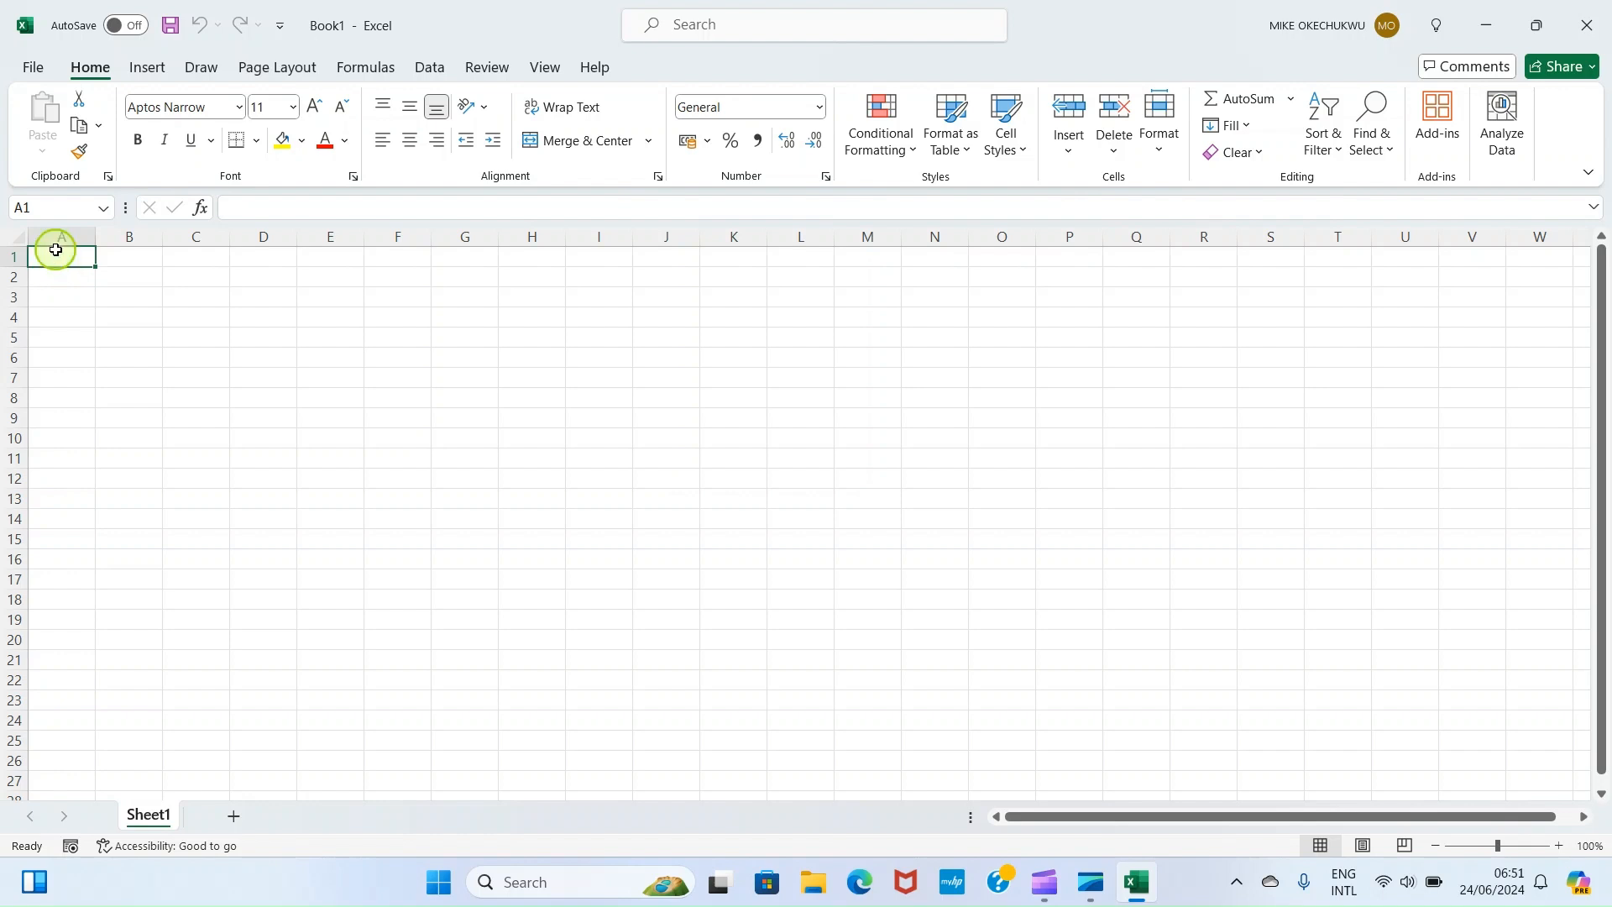
- Enter the headers MONTH in cell A1 and EARNINGS in cell B1
text(M)
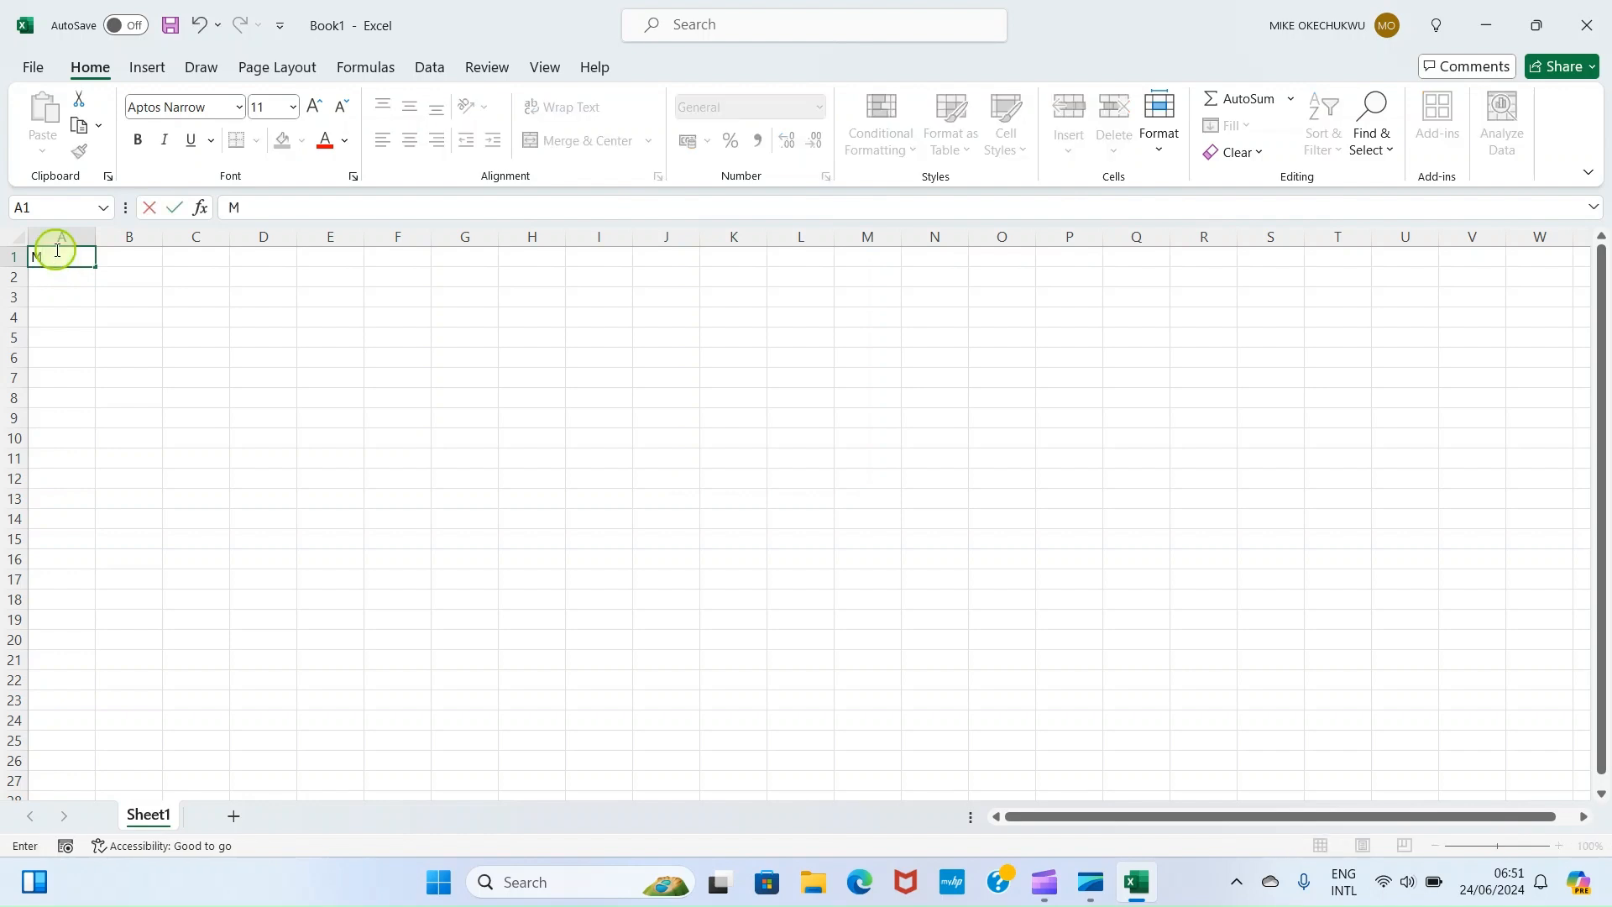
text(ONTH)
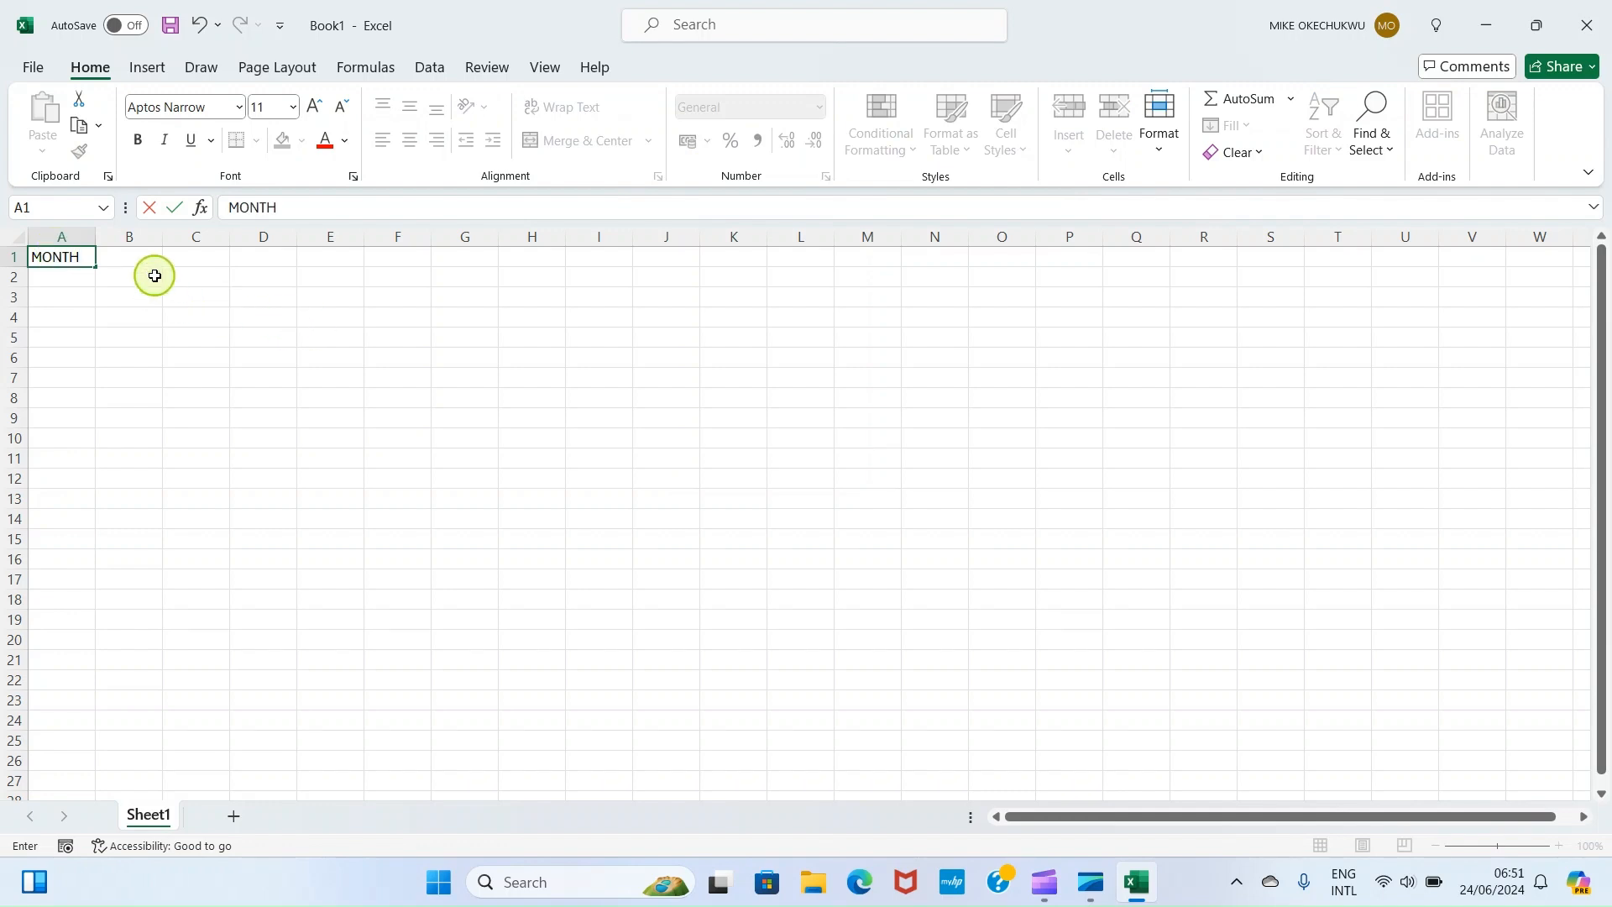
click(130, 261)
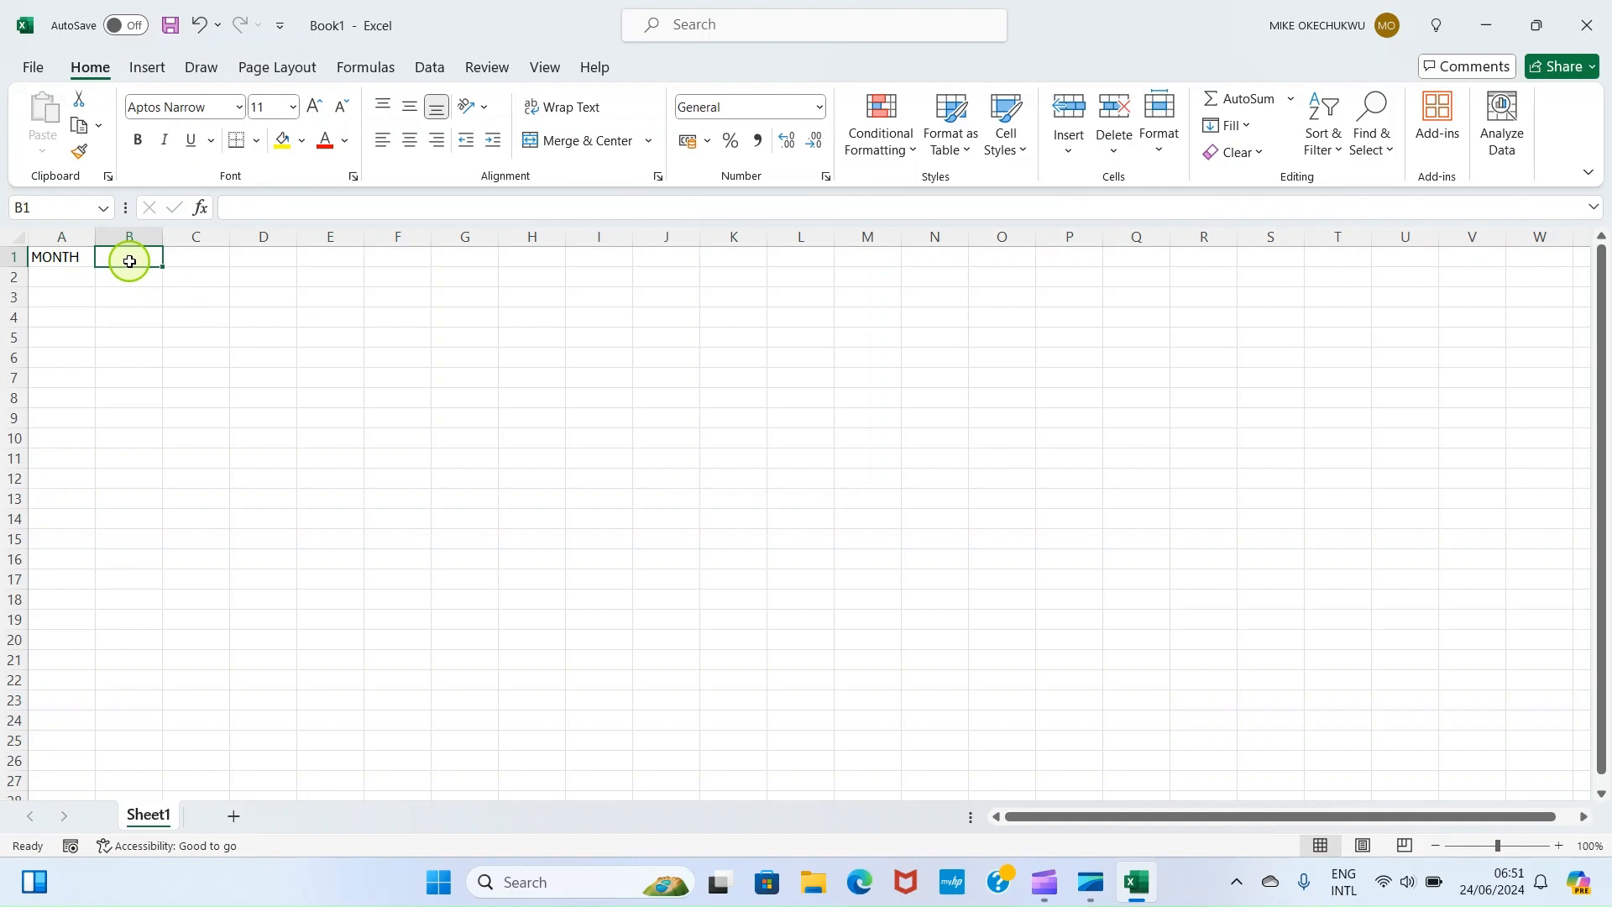
text(E)
text(AE)
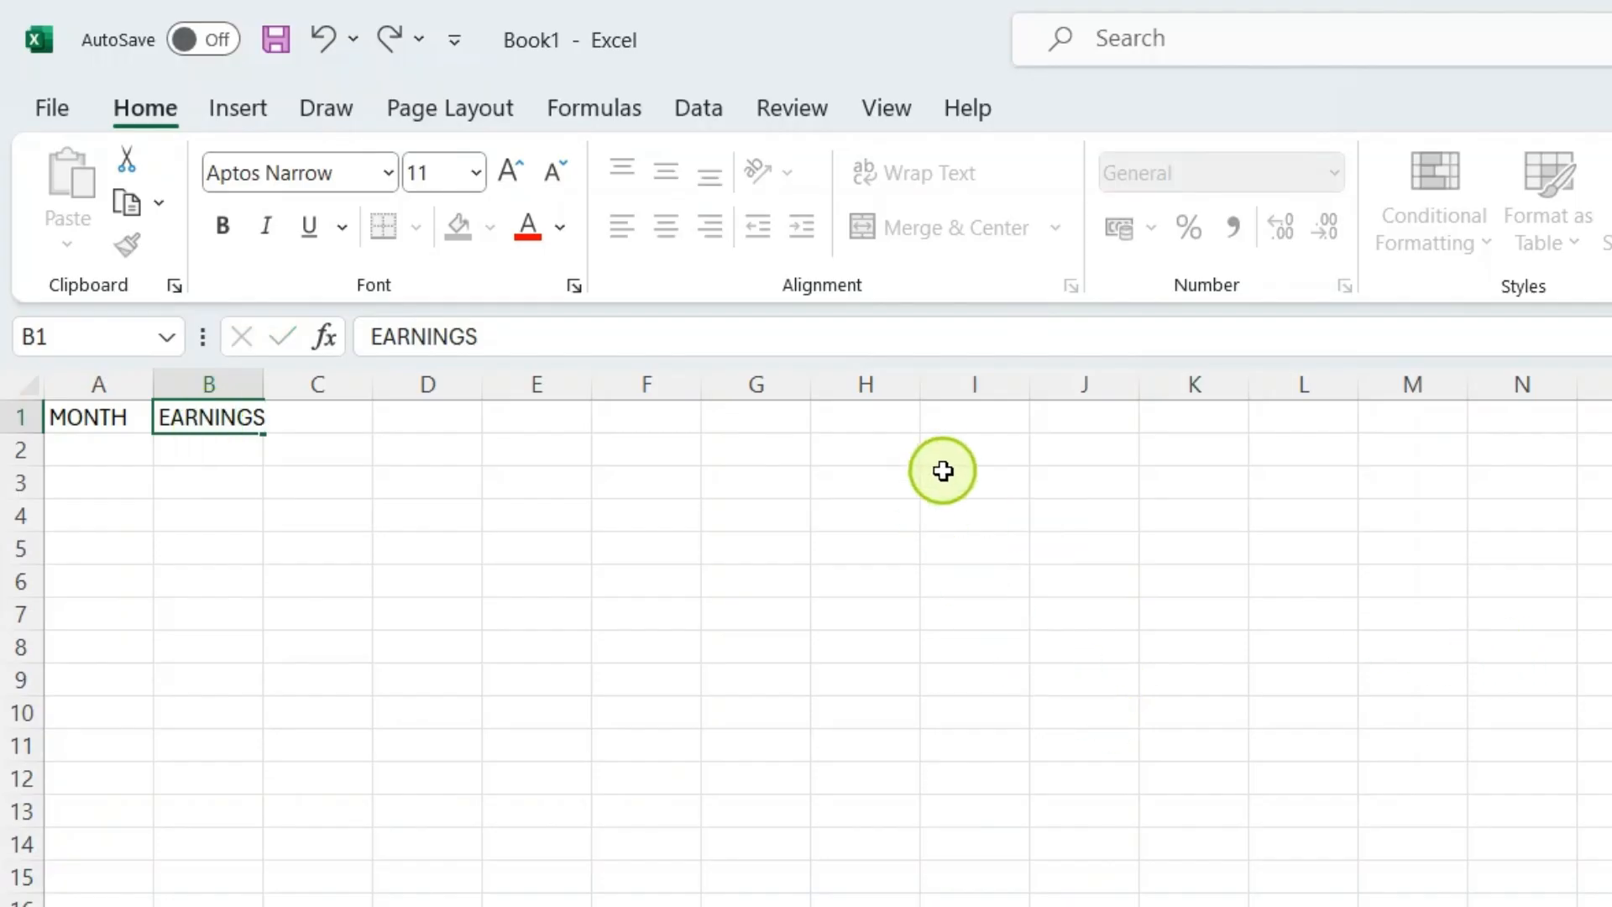
click(567, 292)
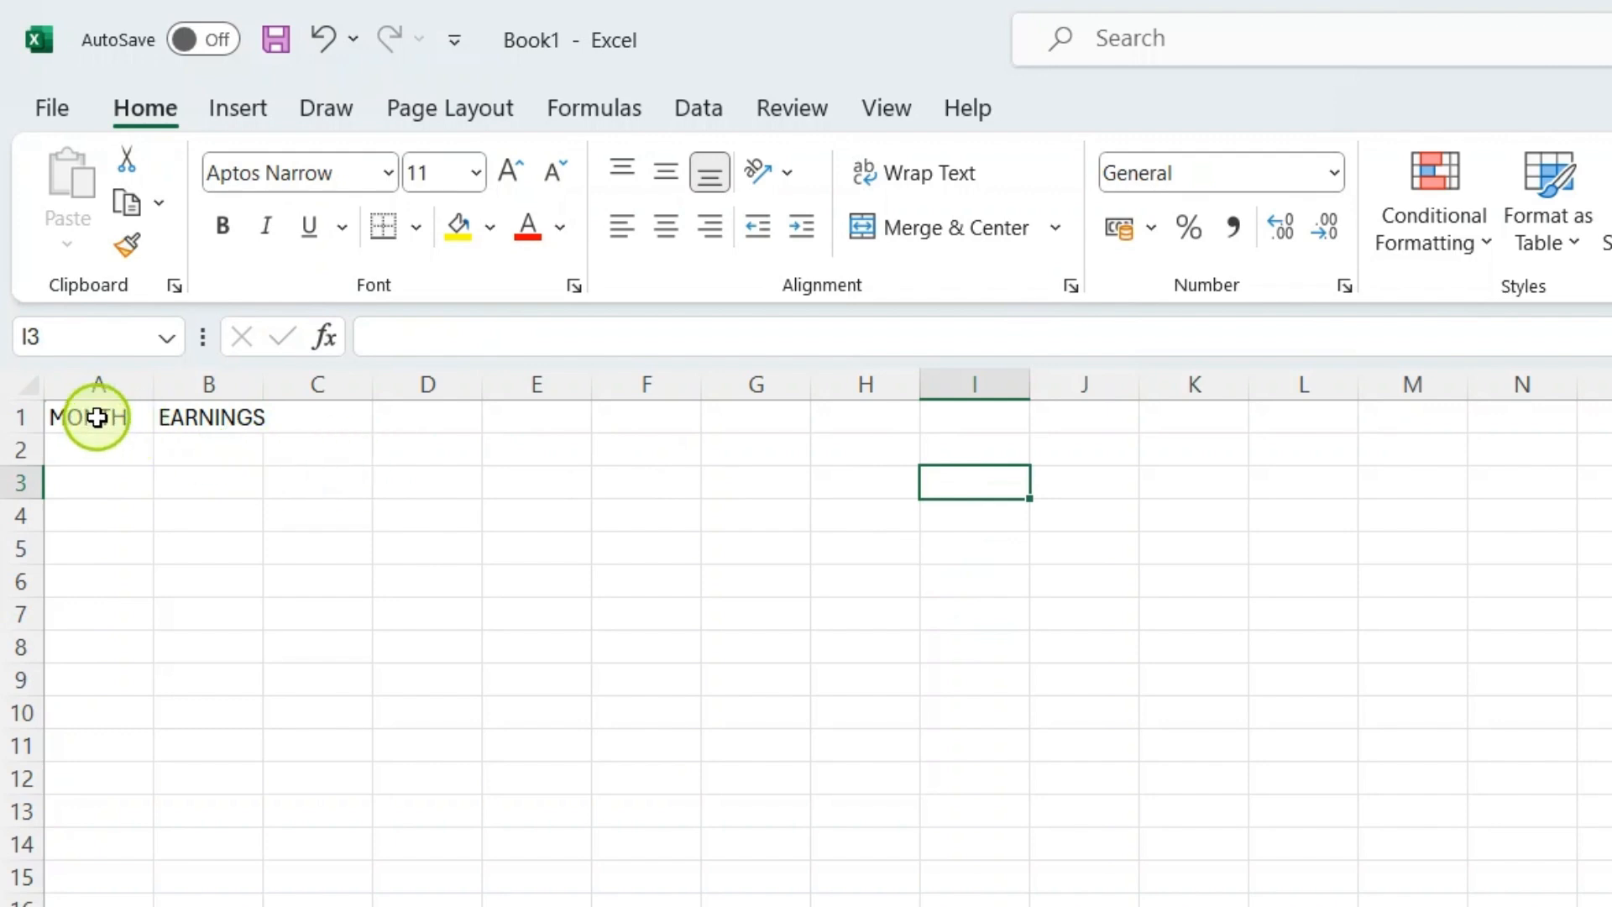
- Make the MONTH and EARNINGS headers in A1 and B1 bold
click(96, 421)
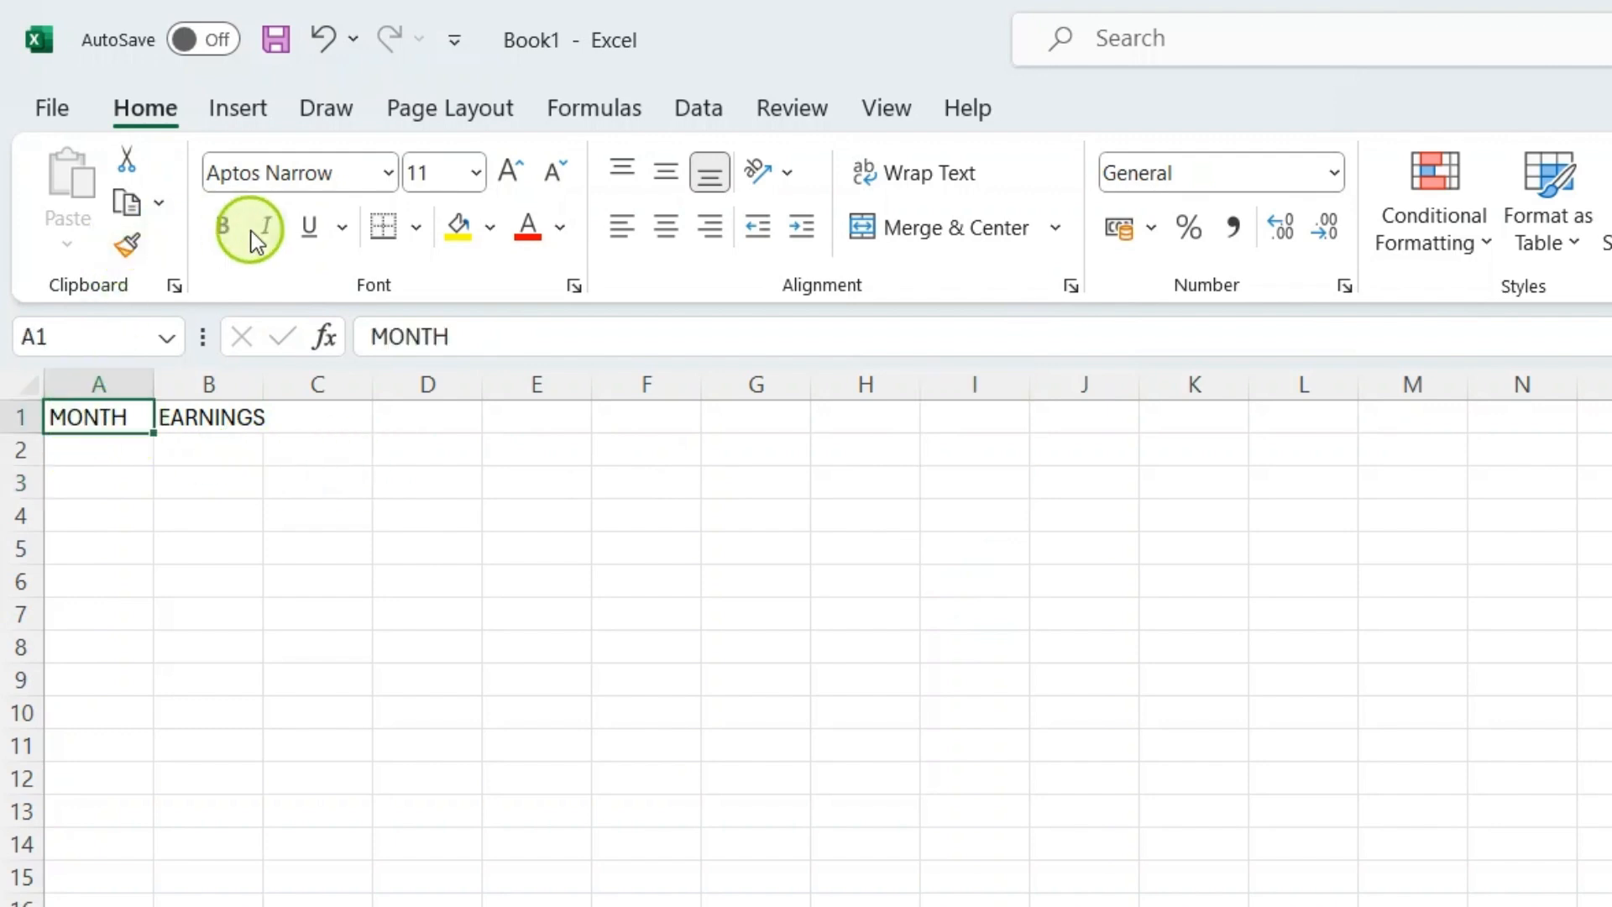
click(229, 223)
click(224, 417)
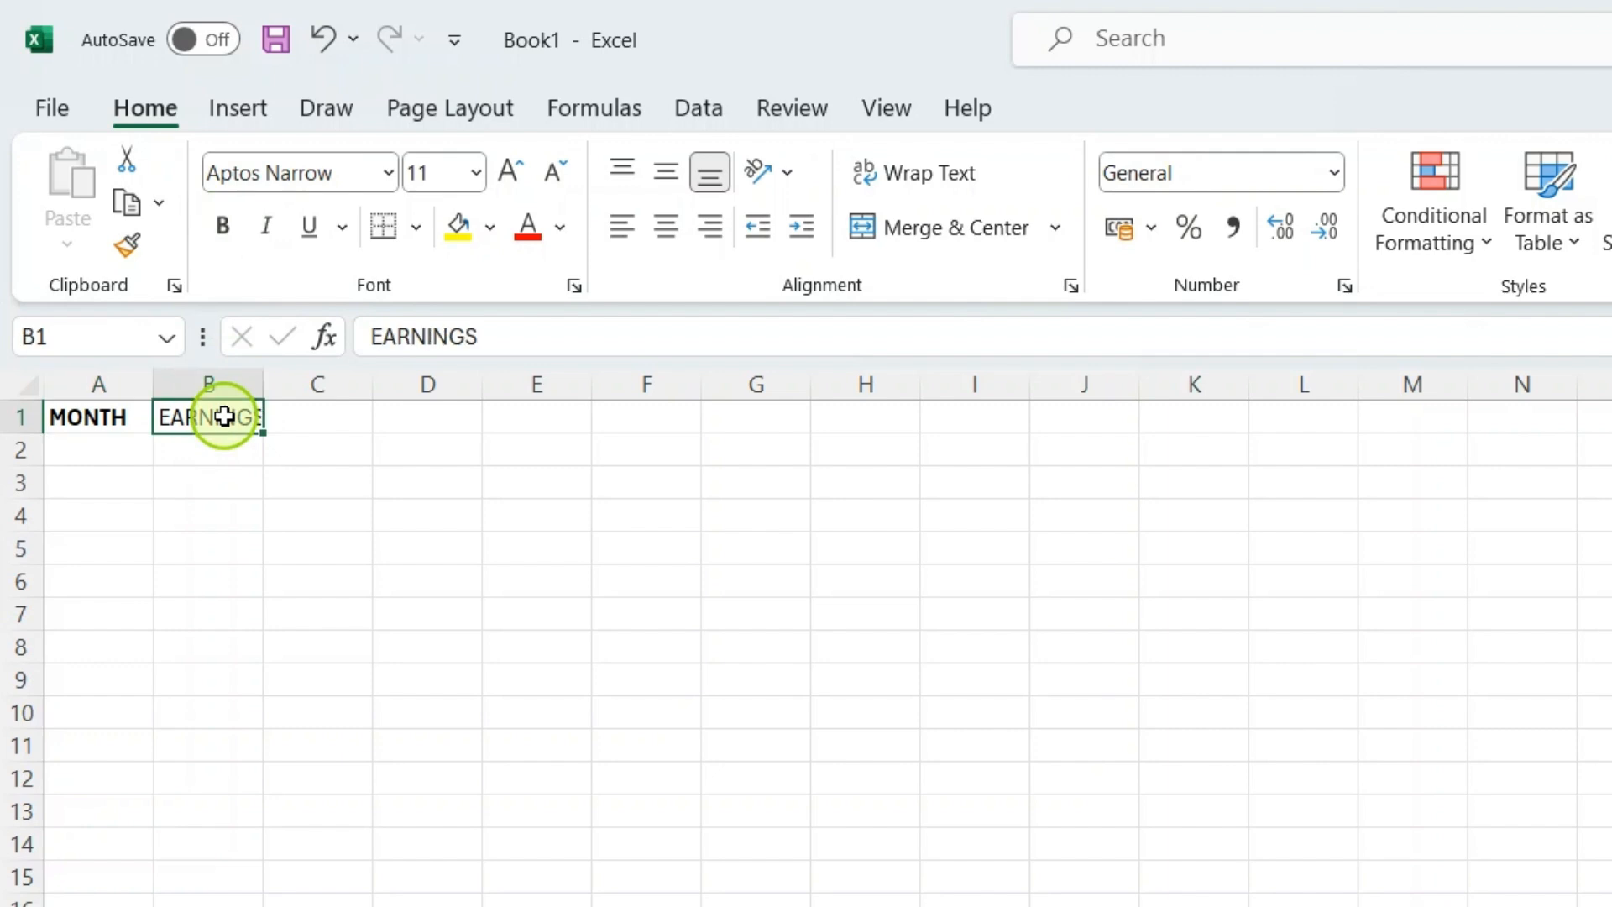
click(221, 227)
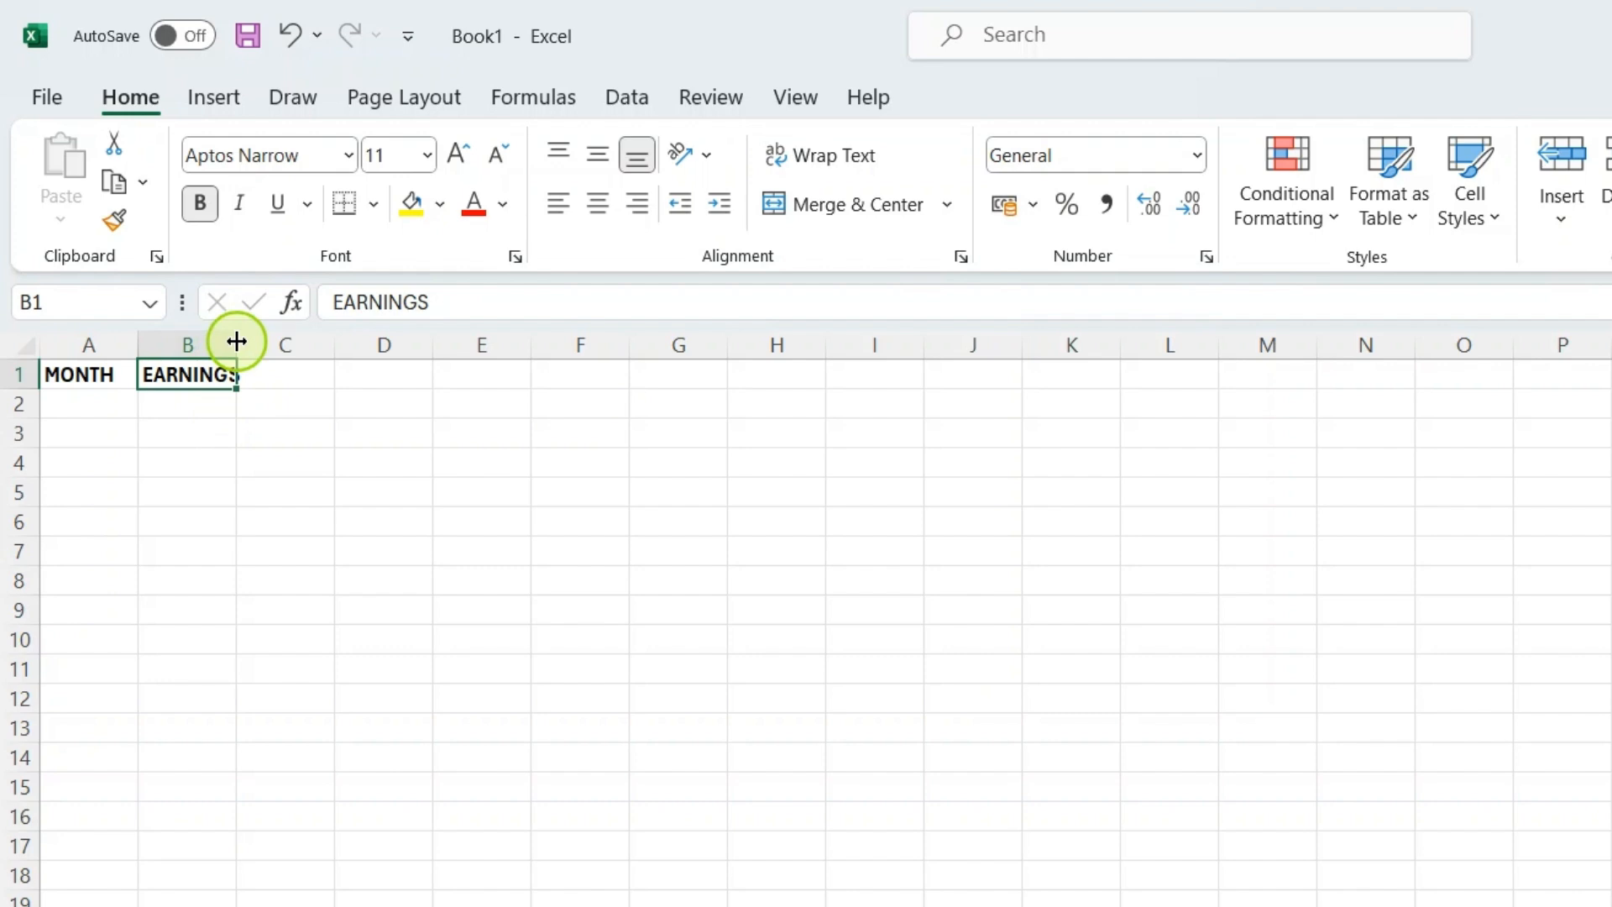
- Widen column B so the EARNINGS header fits, and widen column A to a similar width
drag(237, 341, 277, 345)
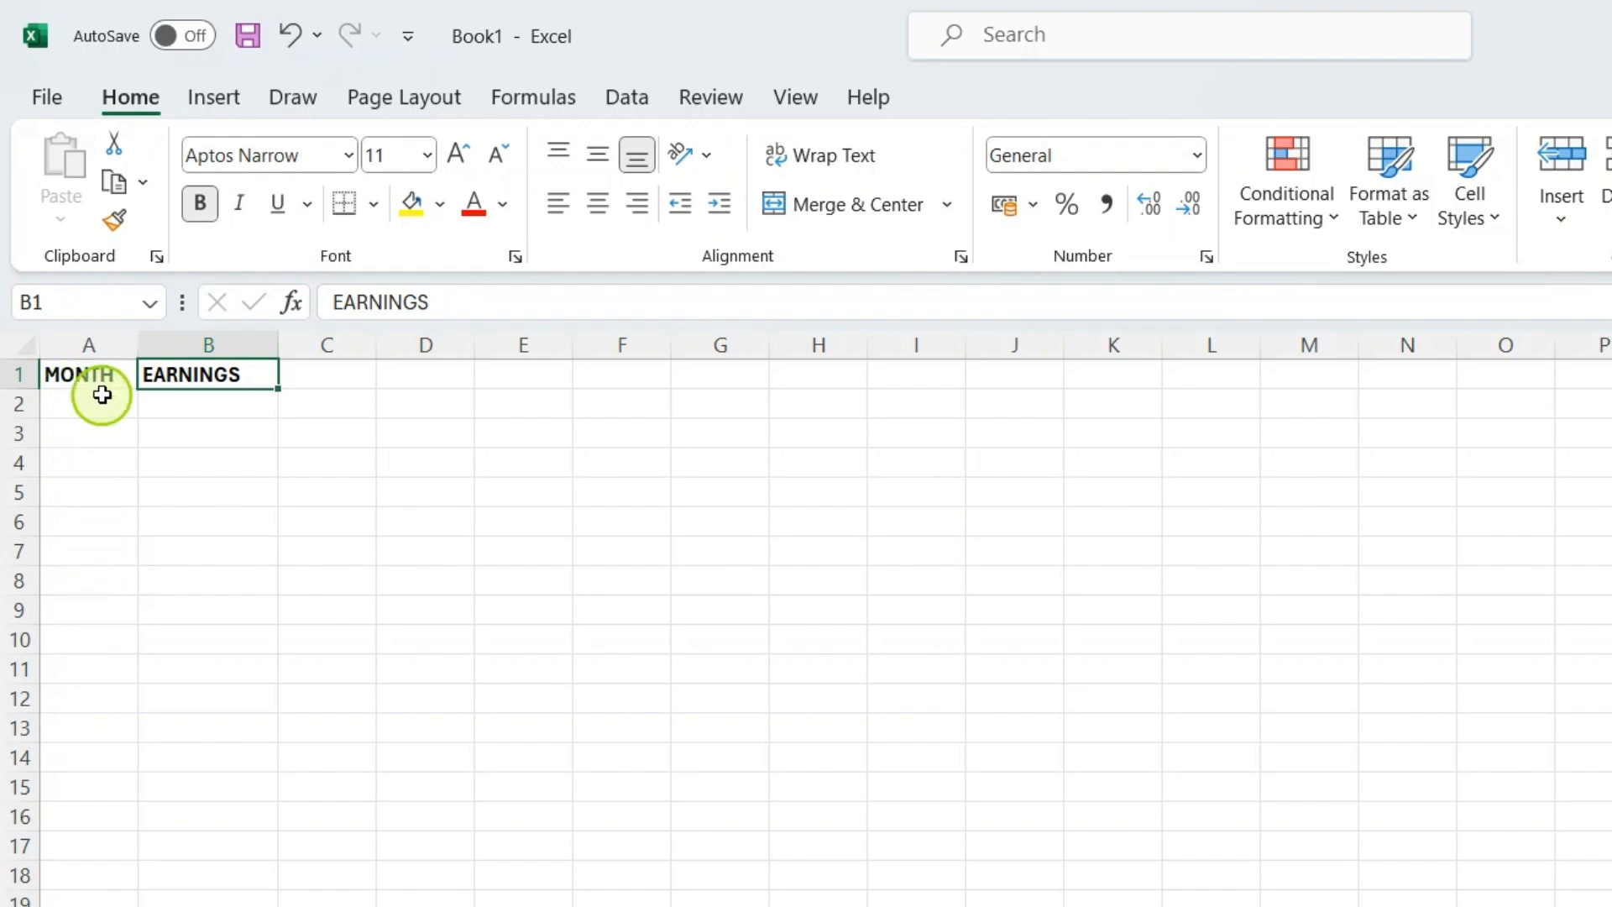
click(119, 340)
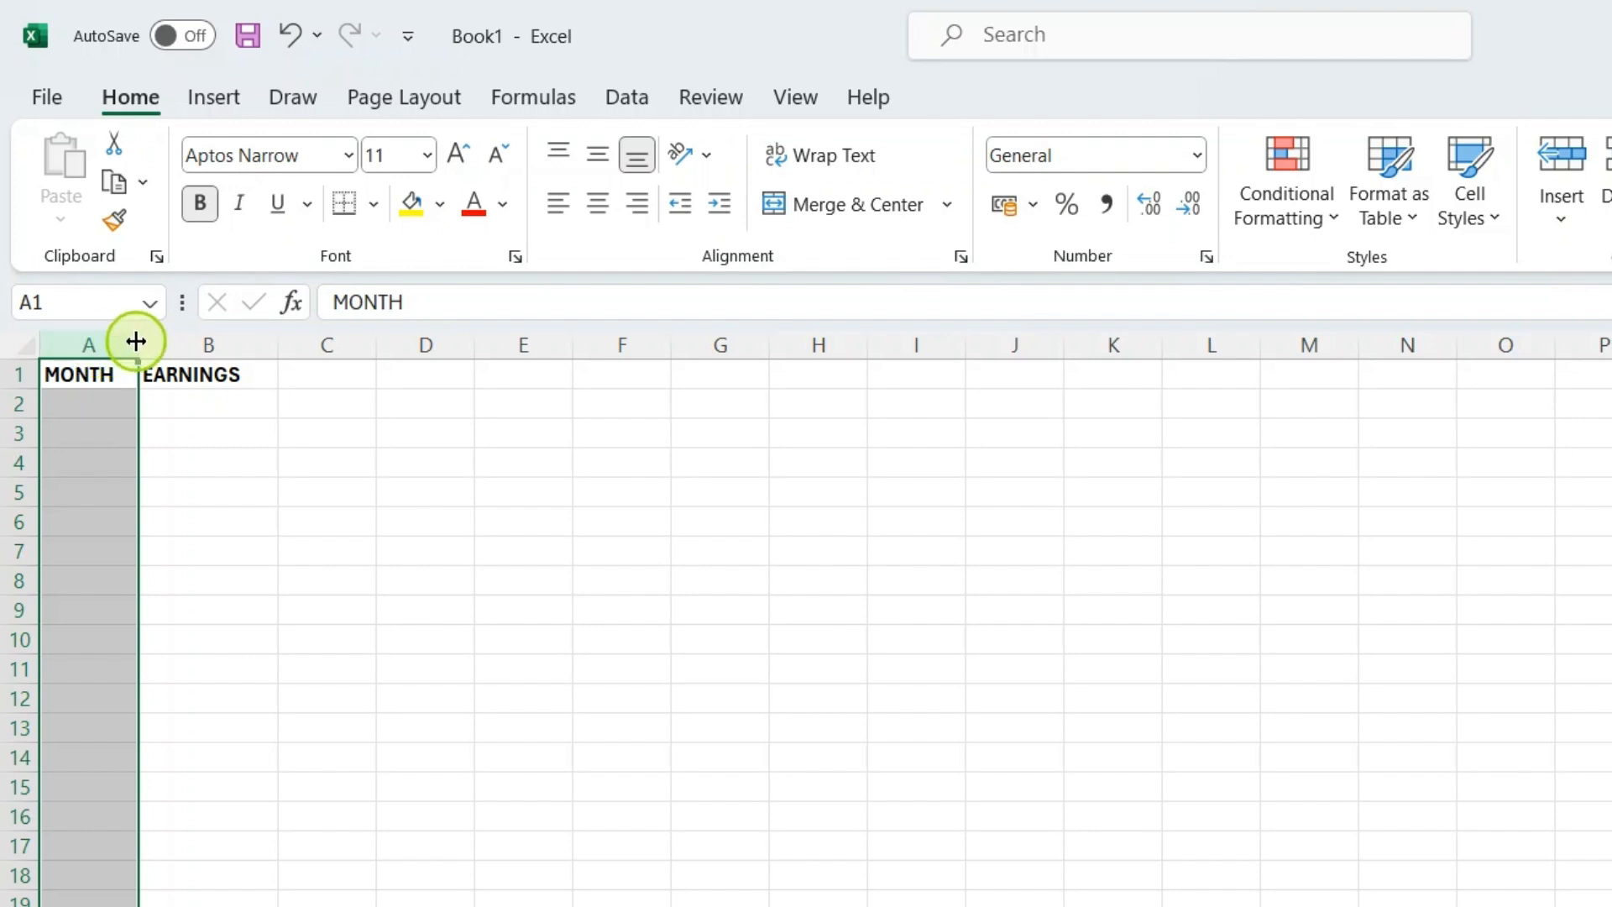
drag(136, 340, 180, 350)
click(389, 552)
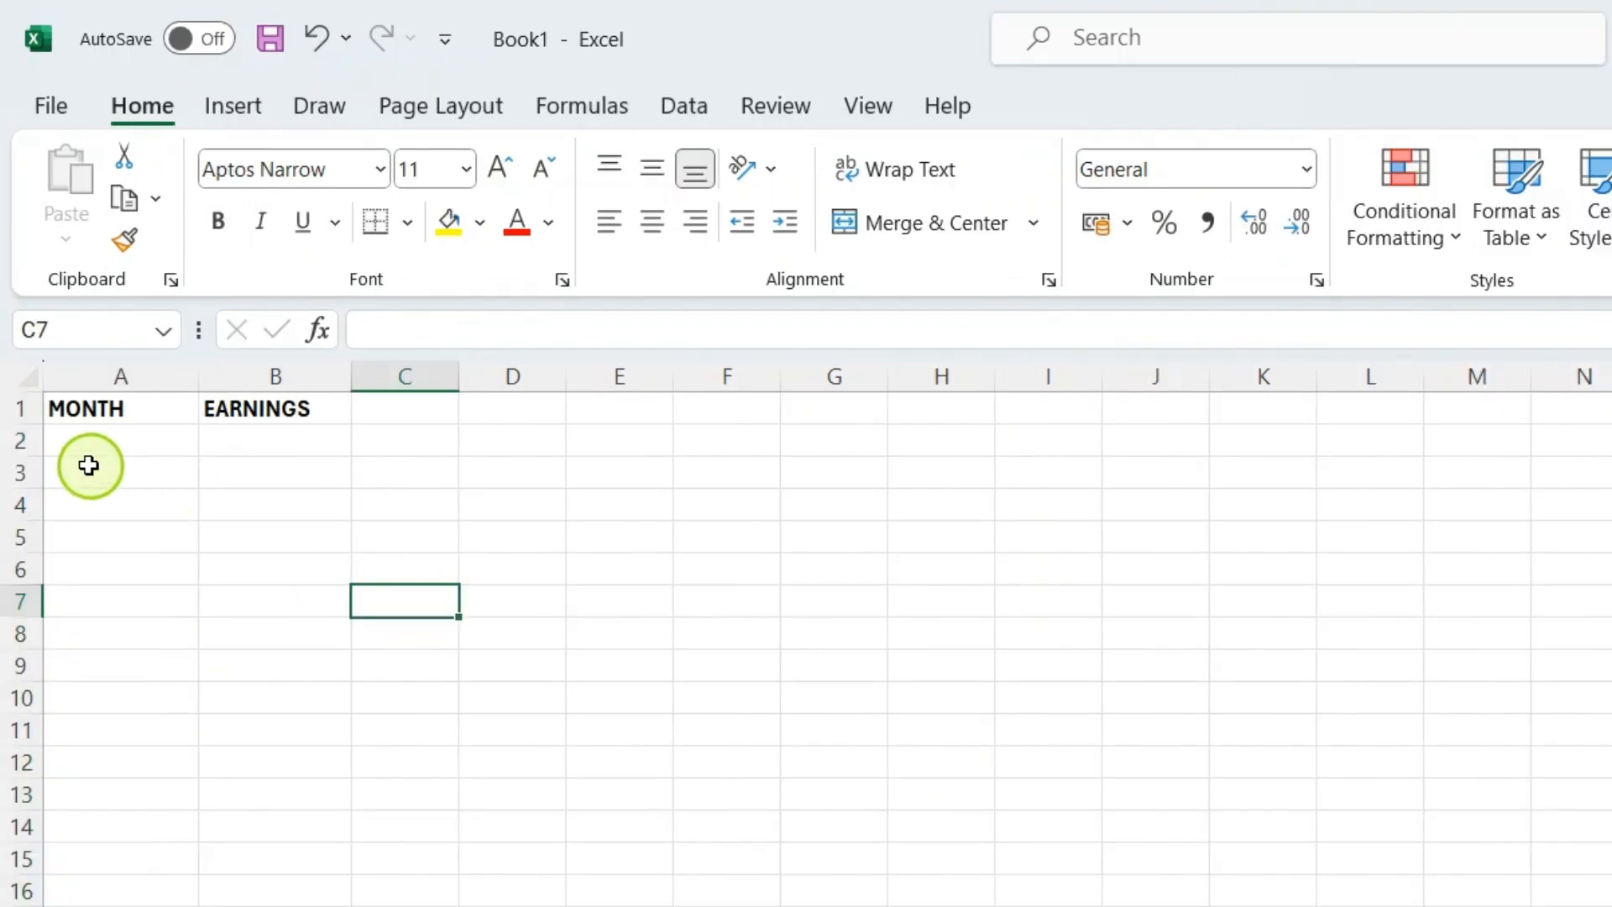
click(92, 444)
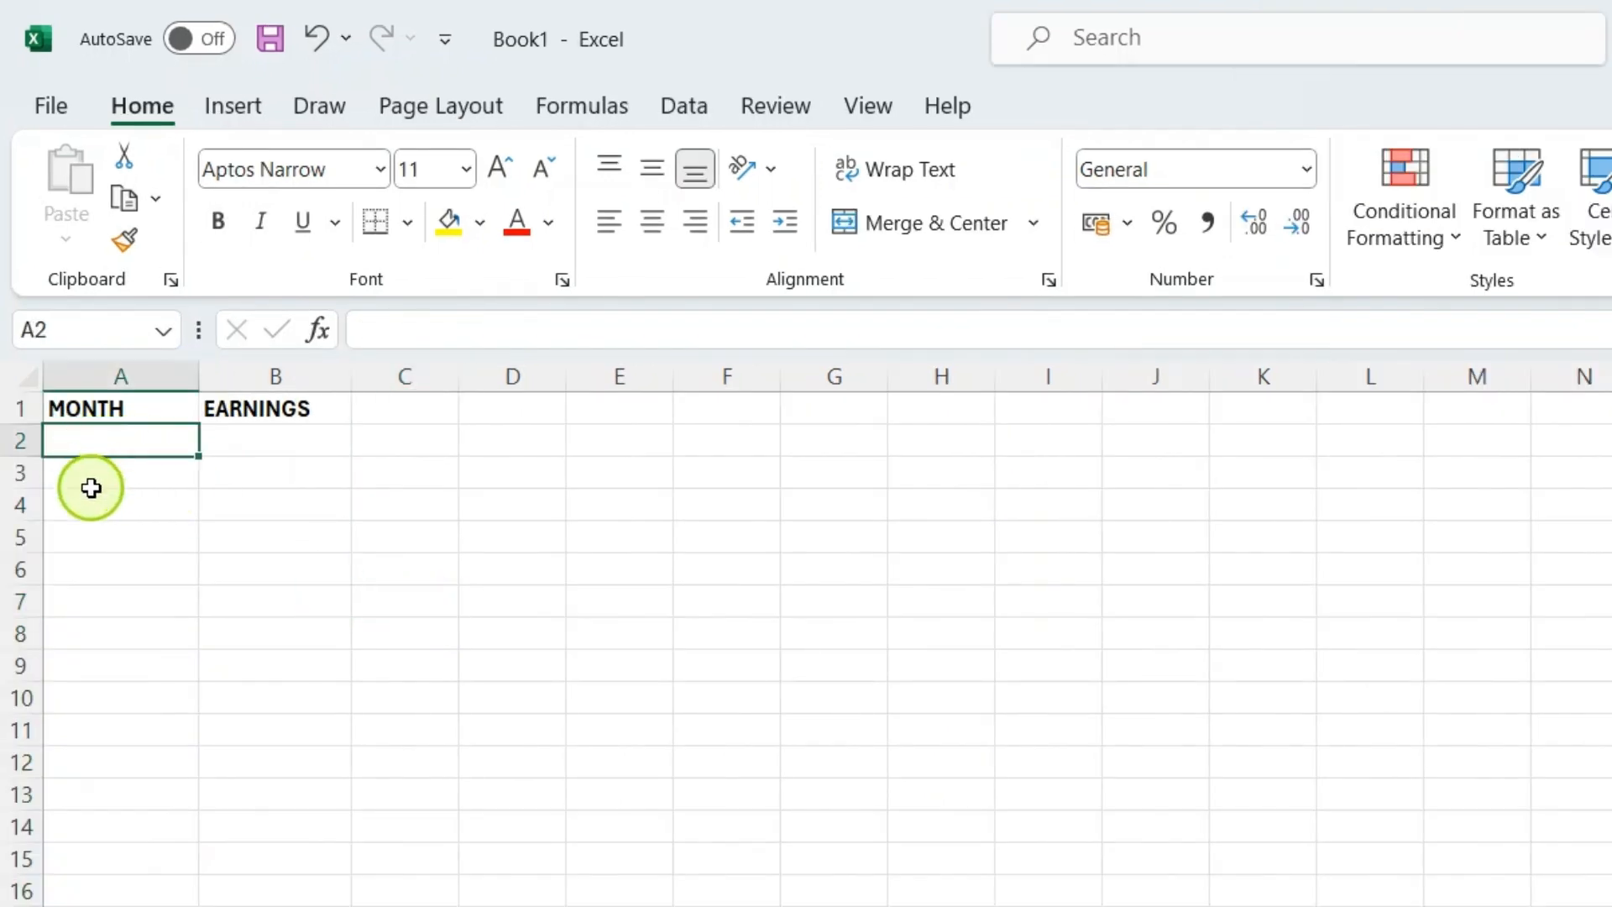
click(94, 471)
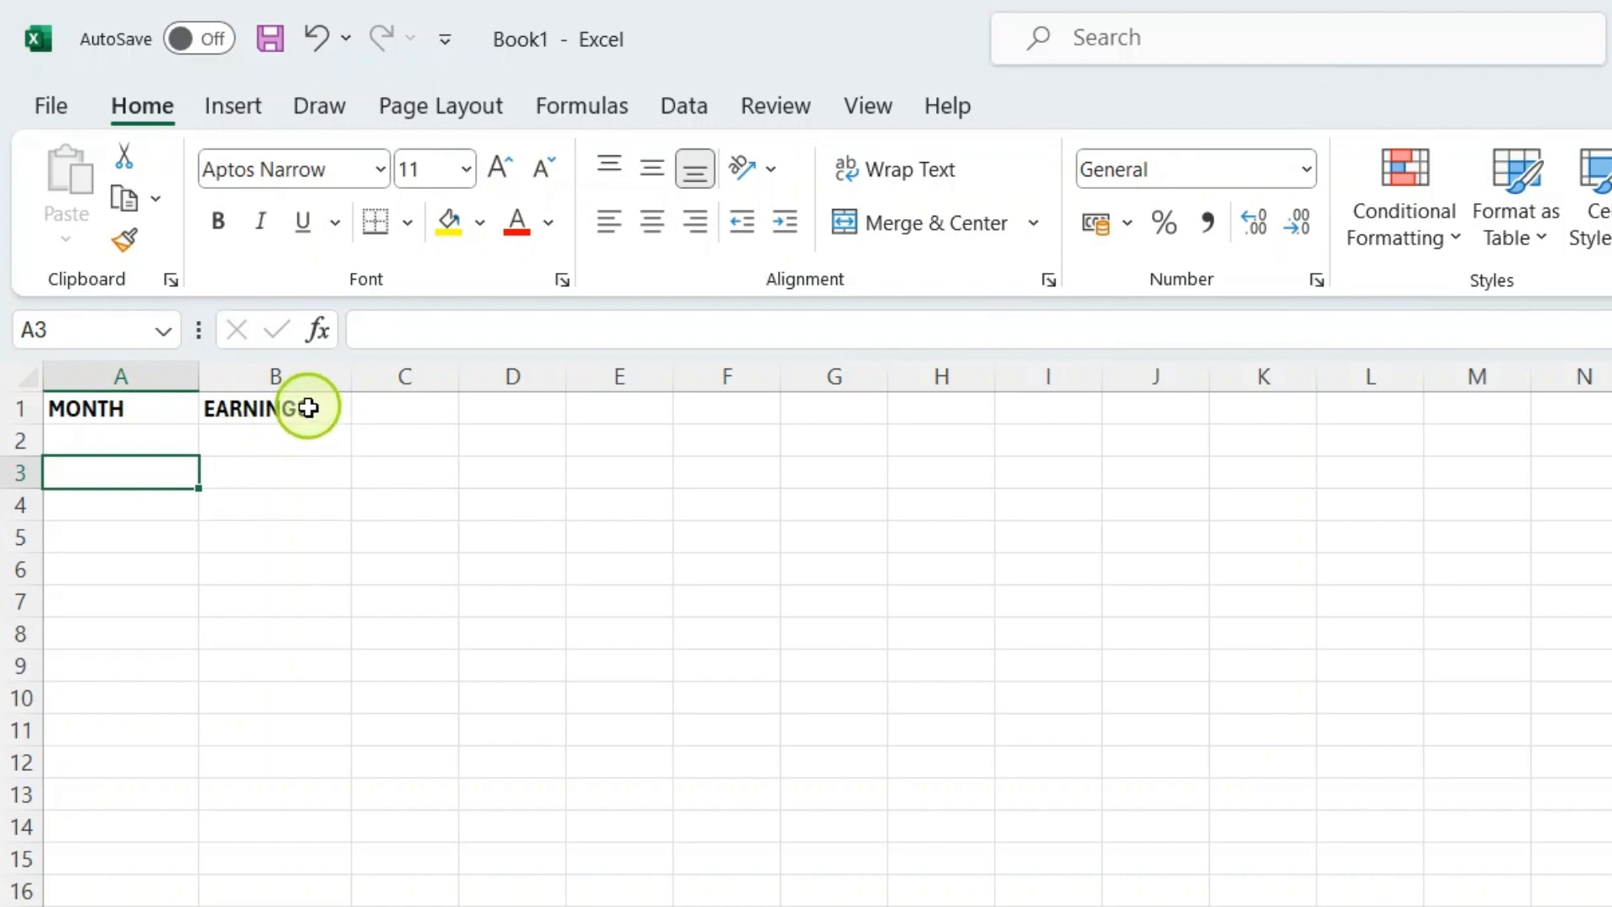
click(253, 441)
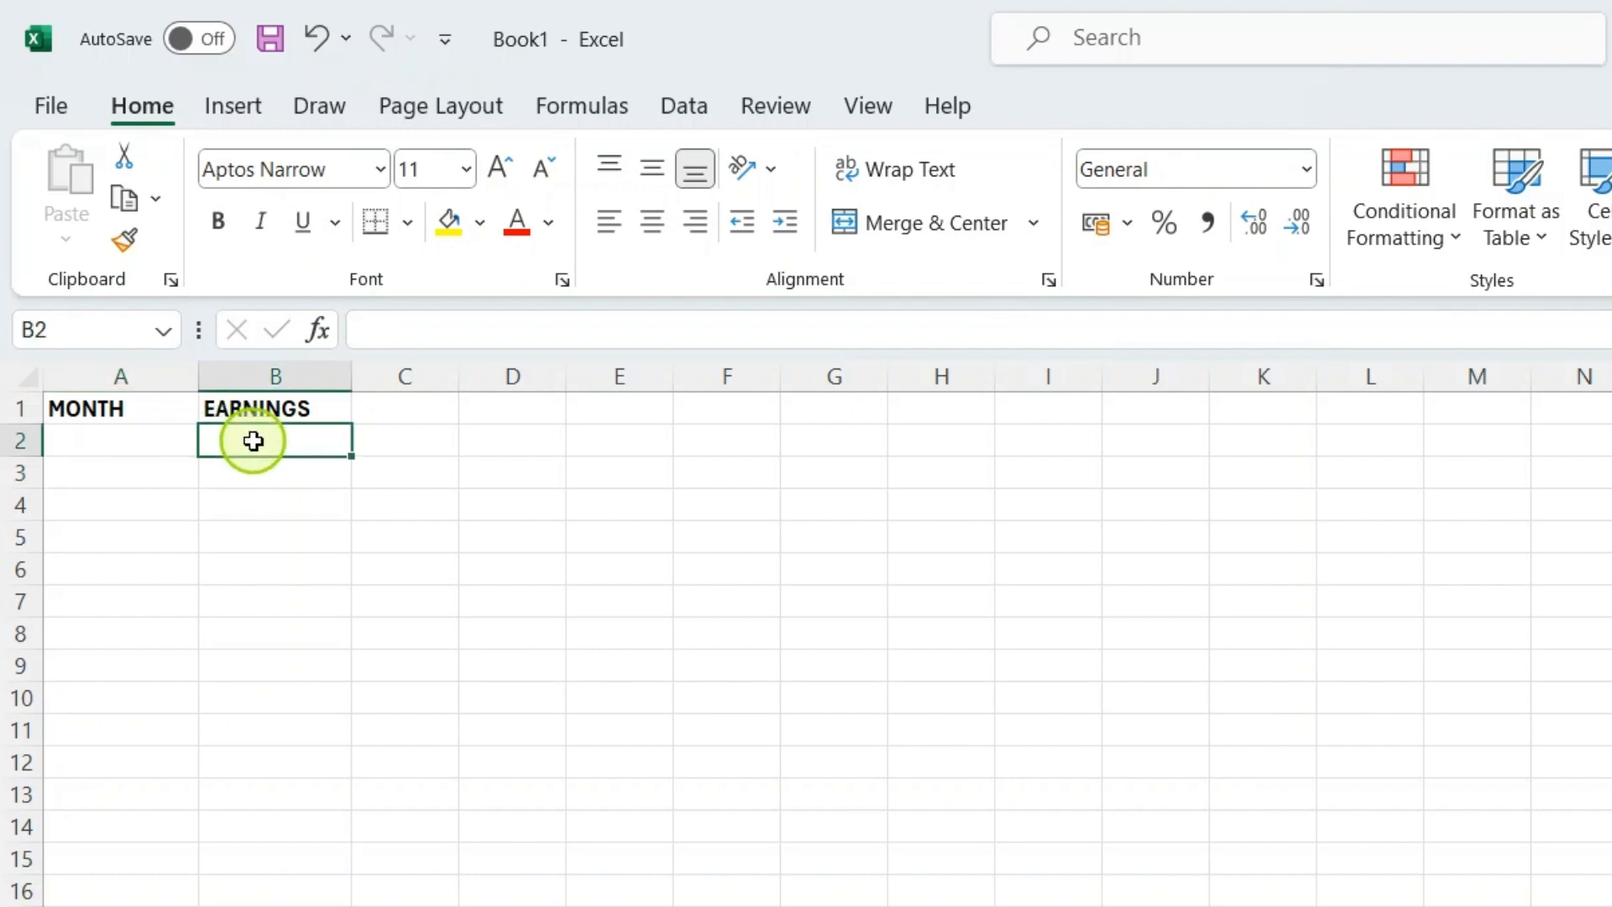
- Extend the header in cell B1 to read EARNINGS ($)
click(296, 406)
double_click(304, 408)
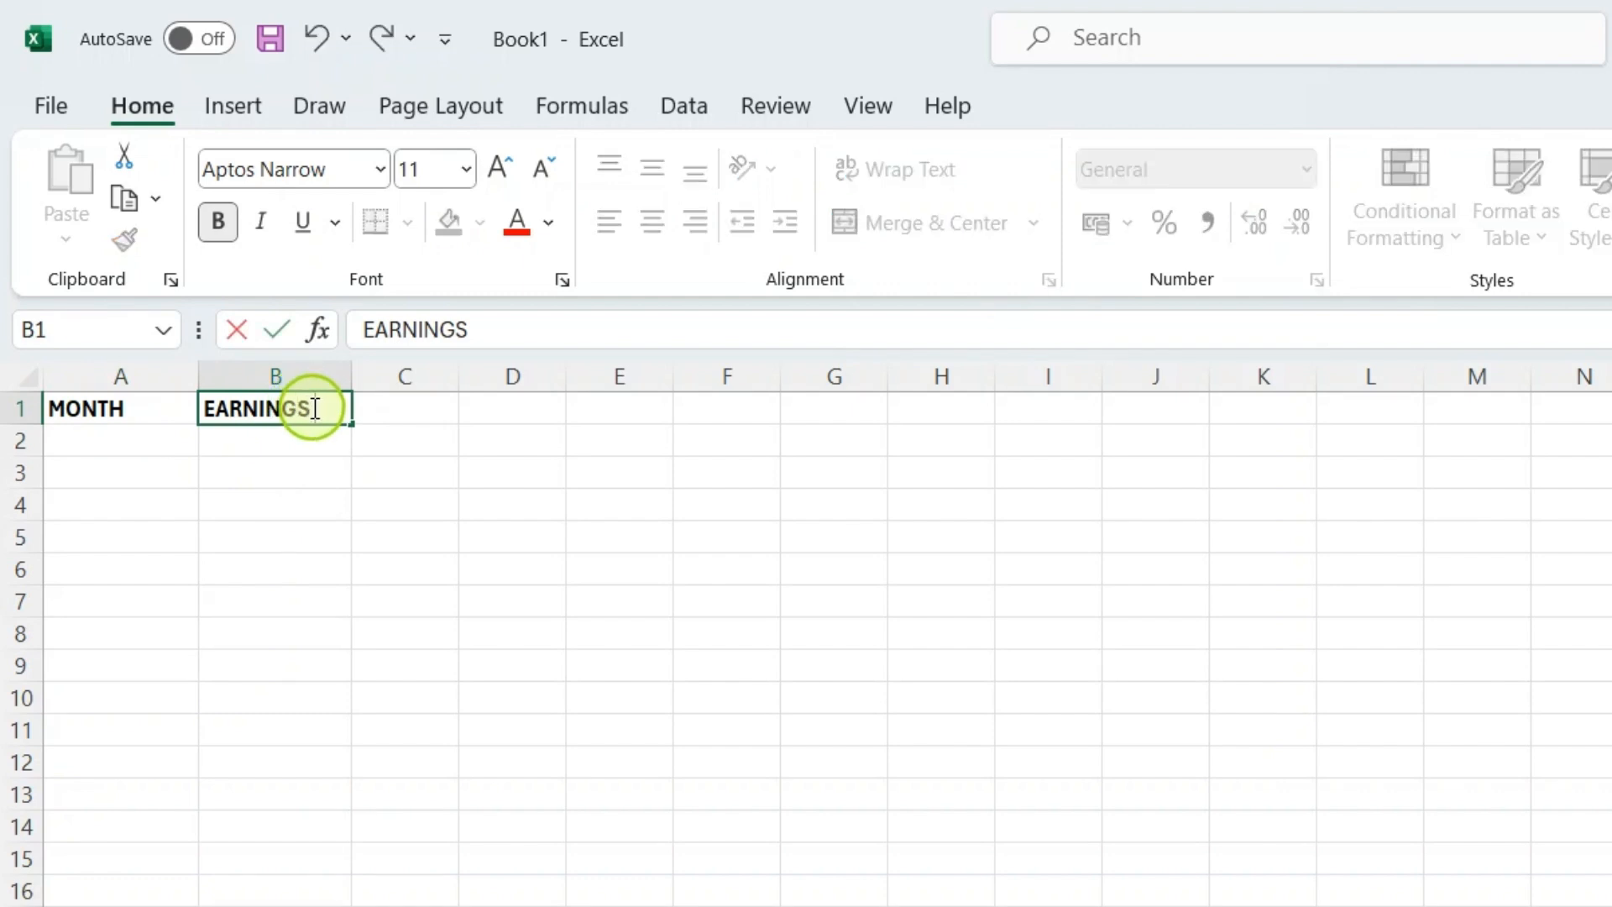
text(())
text($)
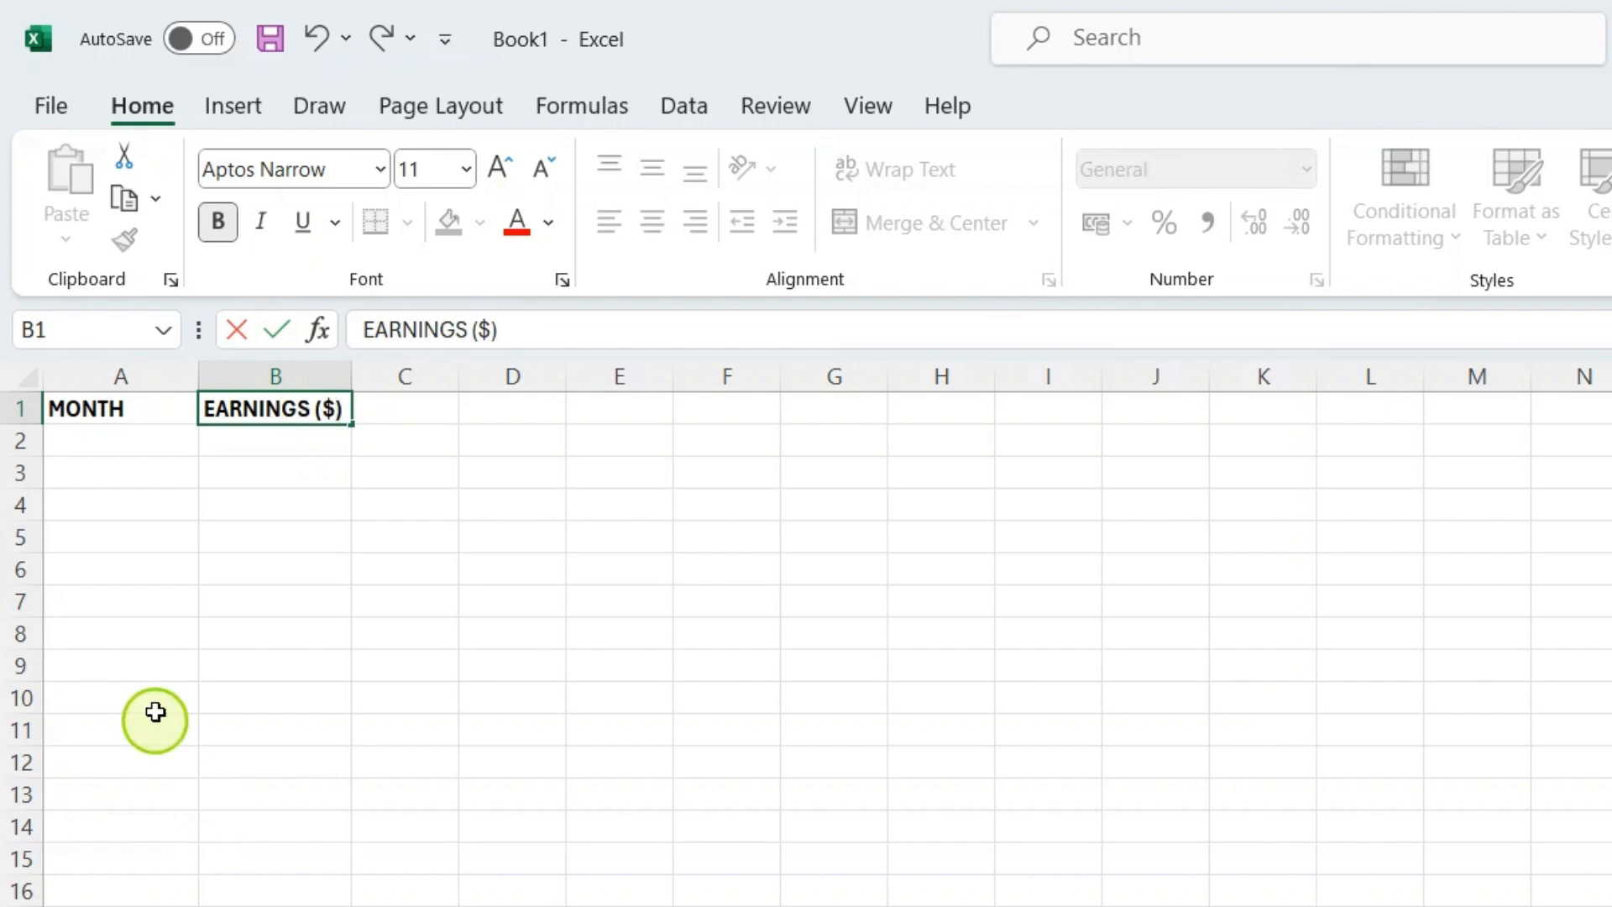
click(99, 438)
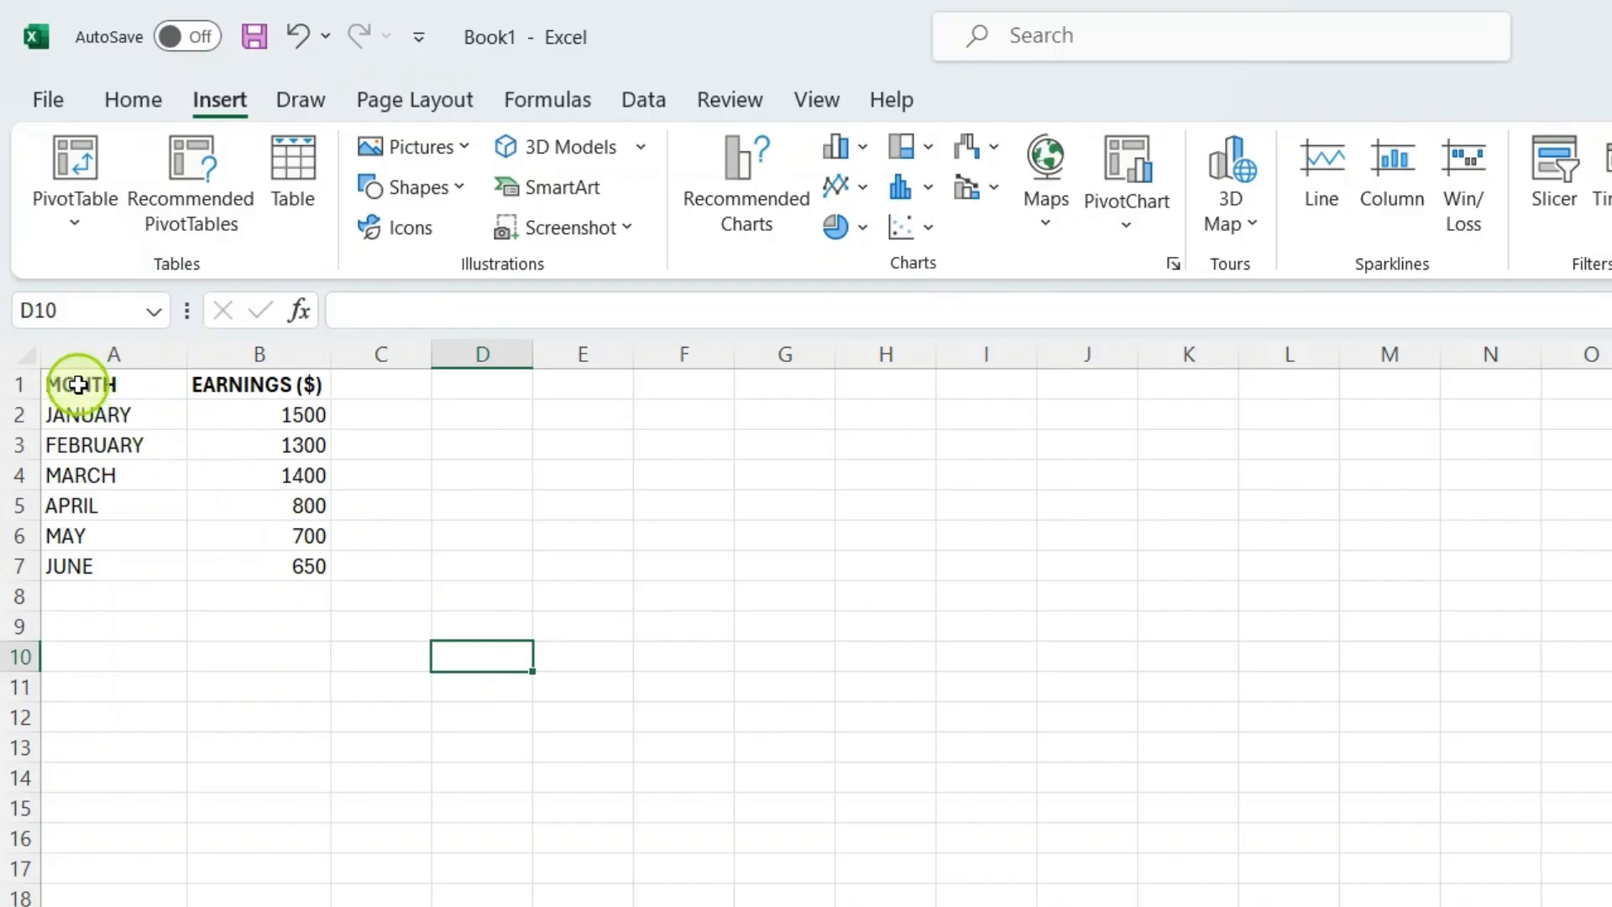
- Insert a clustered column chart of the data in A1:B7, using the variant that plots each month as its own coloured series
click(88, 384)
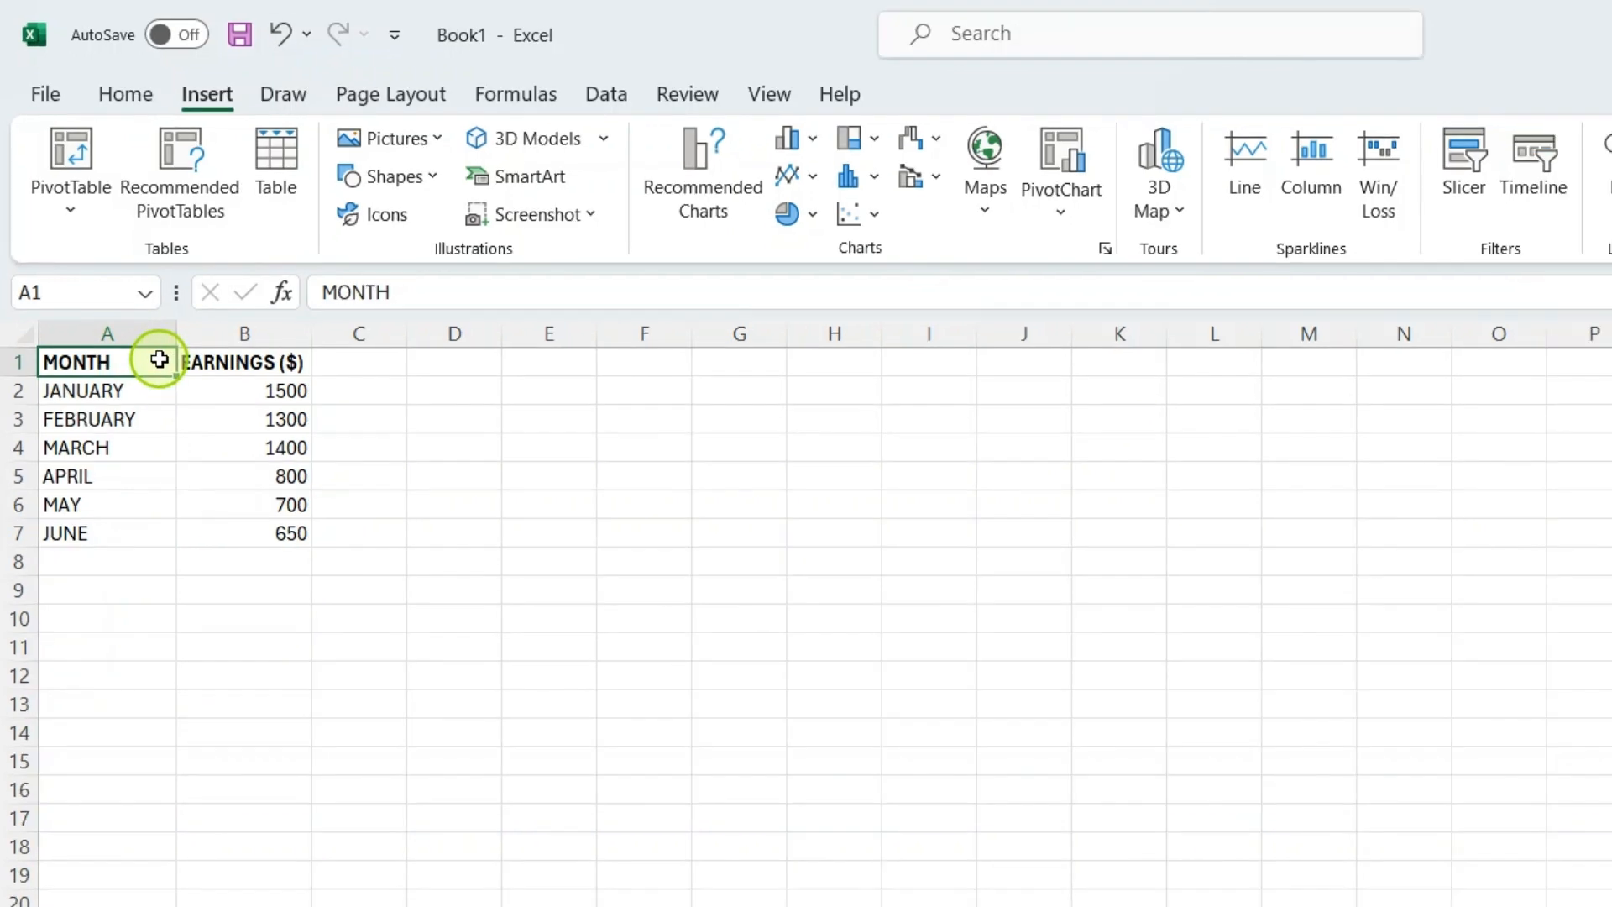
drag(174, 362, 267, 532)
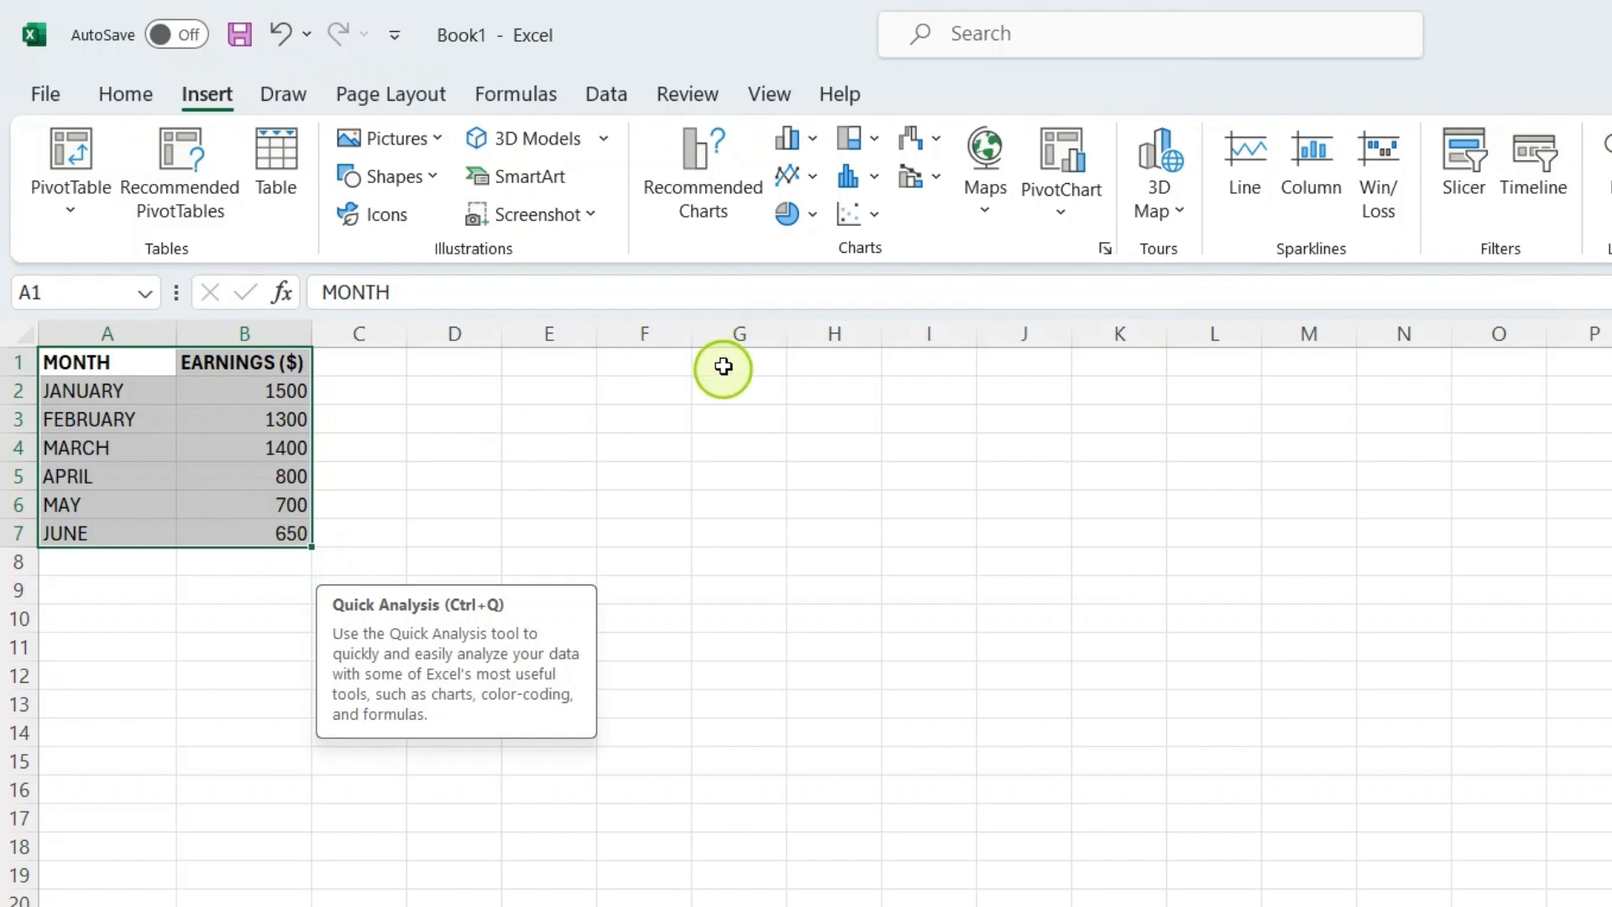
click(718, 186)
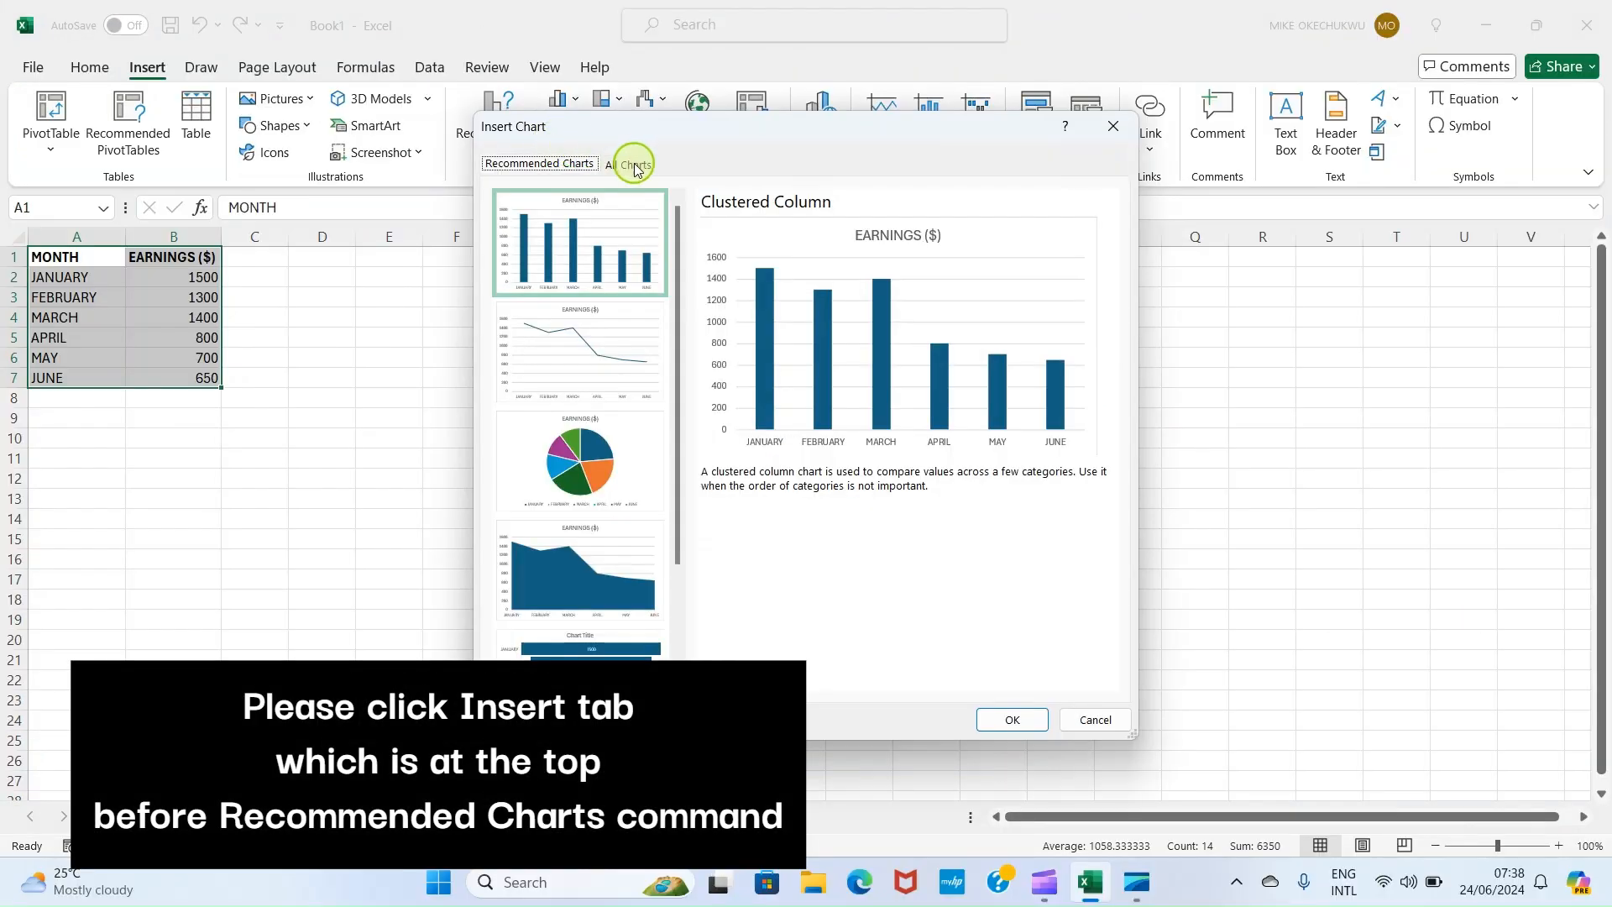
click(632, 164)
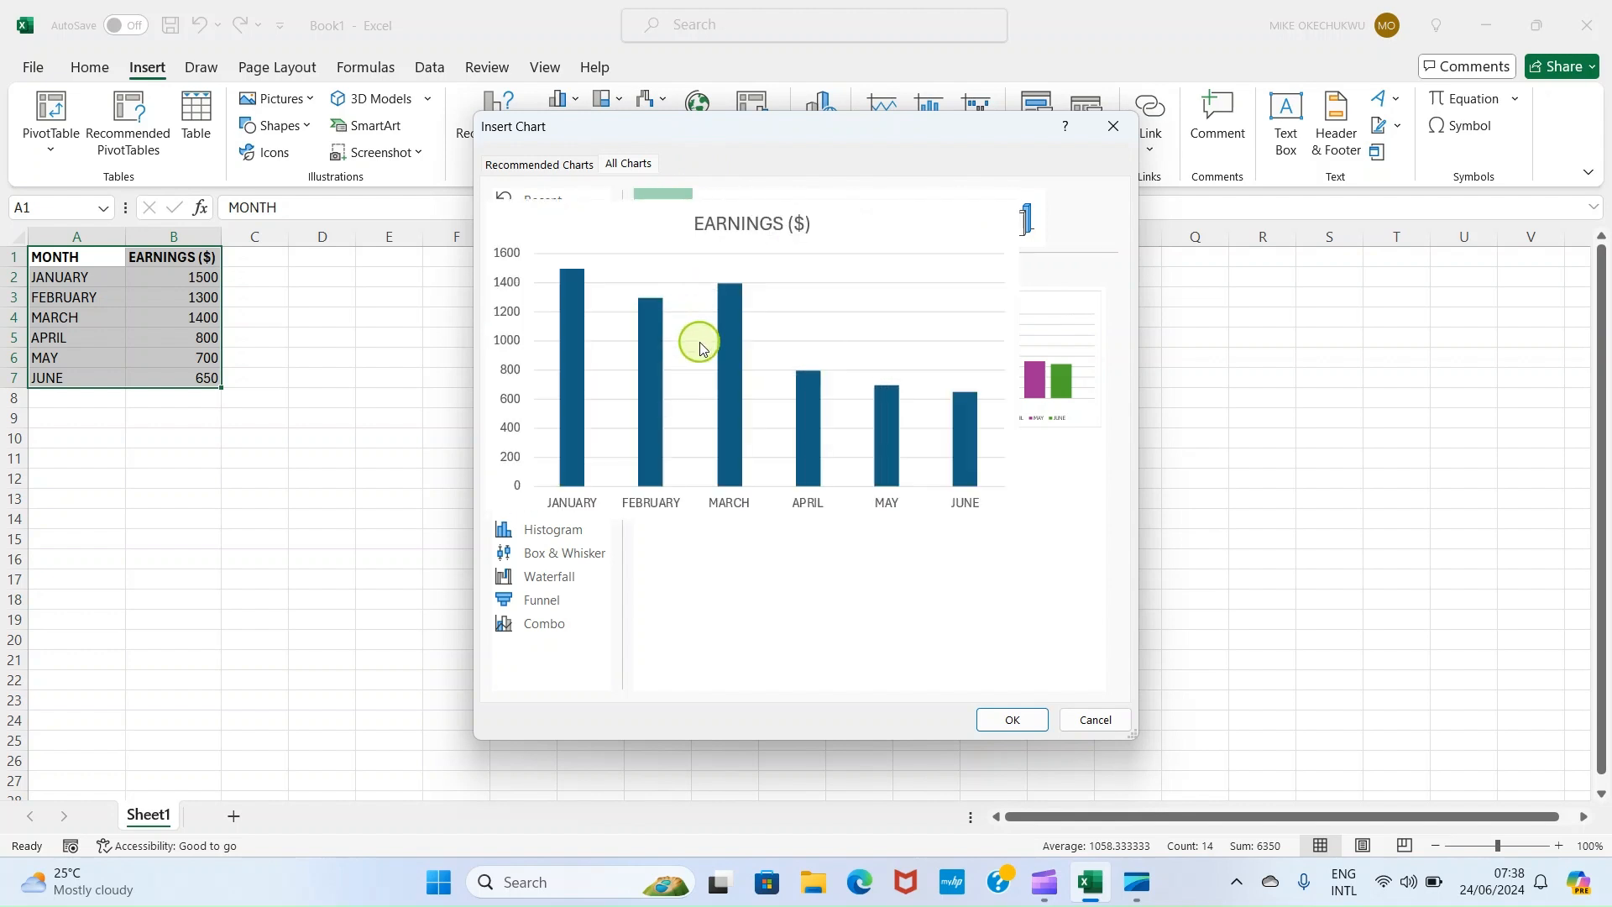
mouse_move(994, 351)
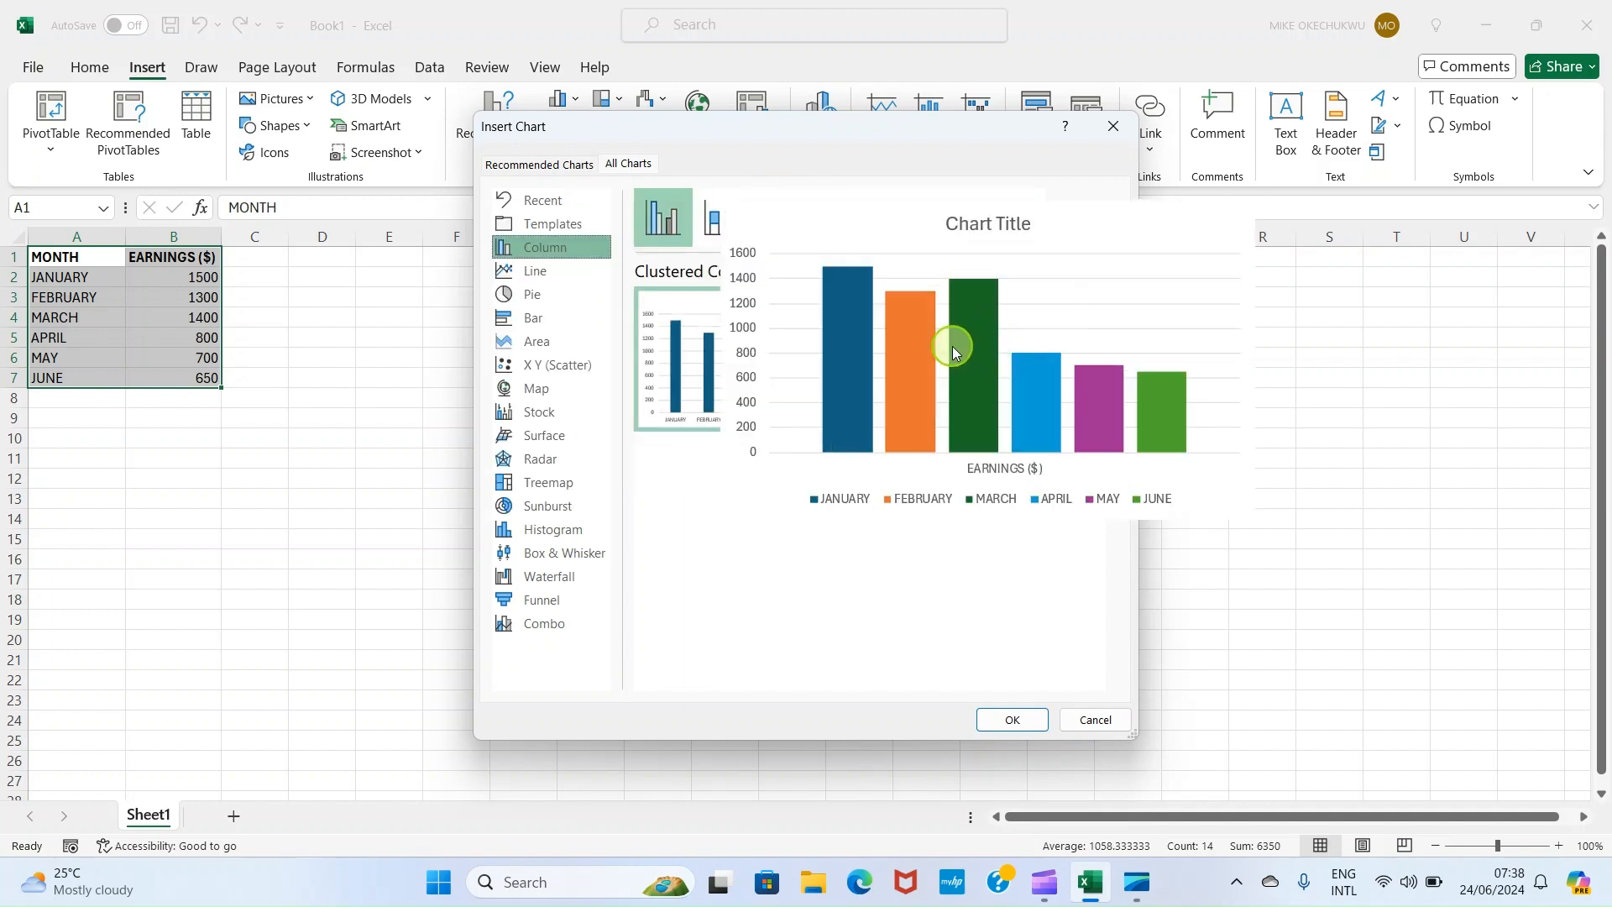
click(971, 349)
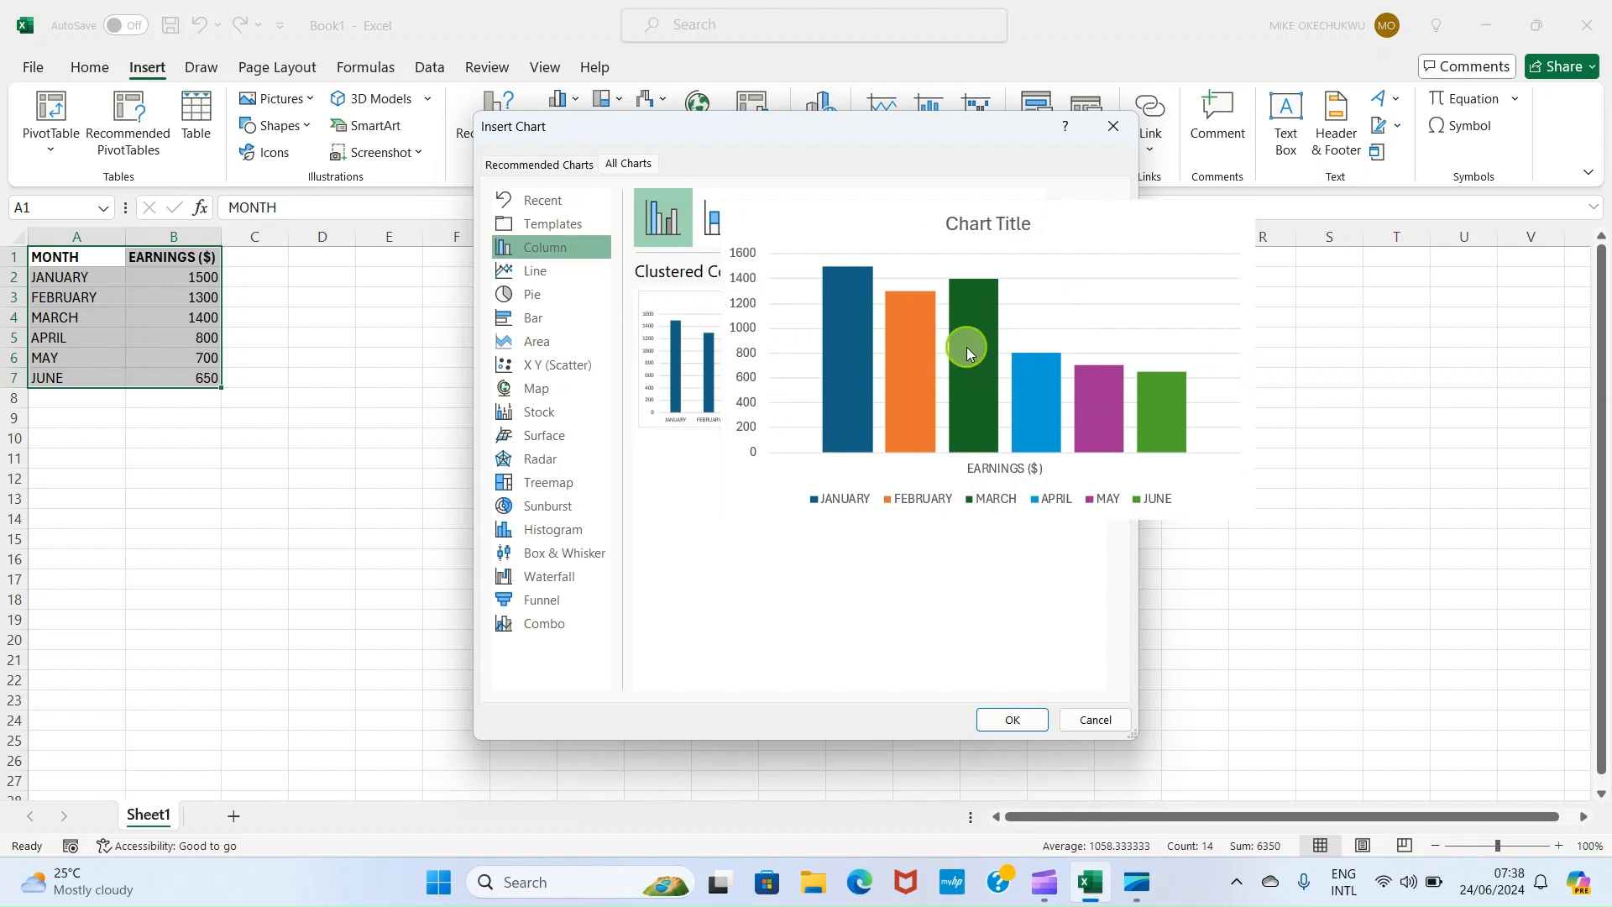
click(1011, 718)
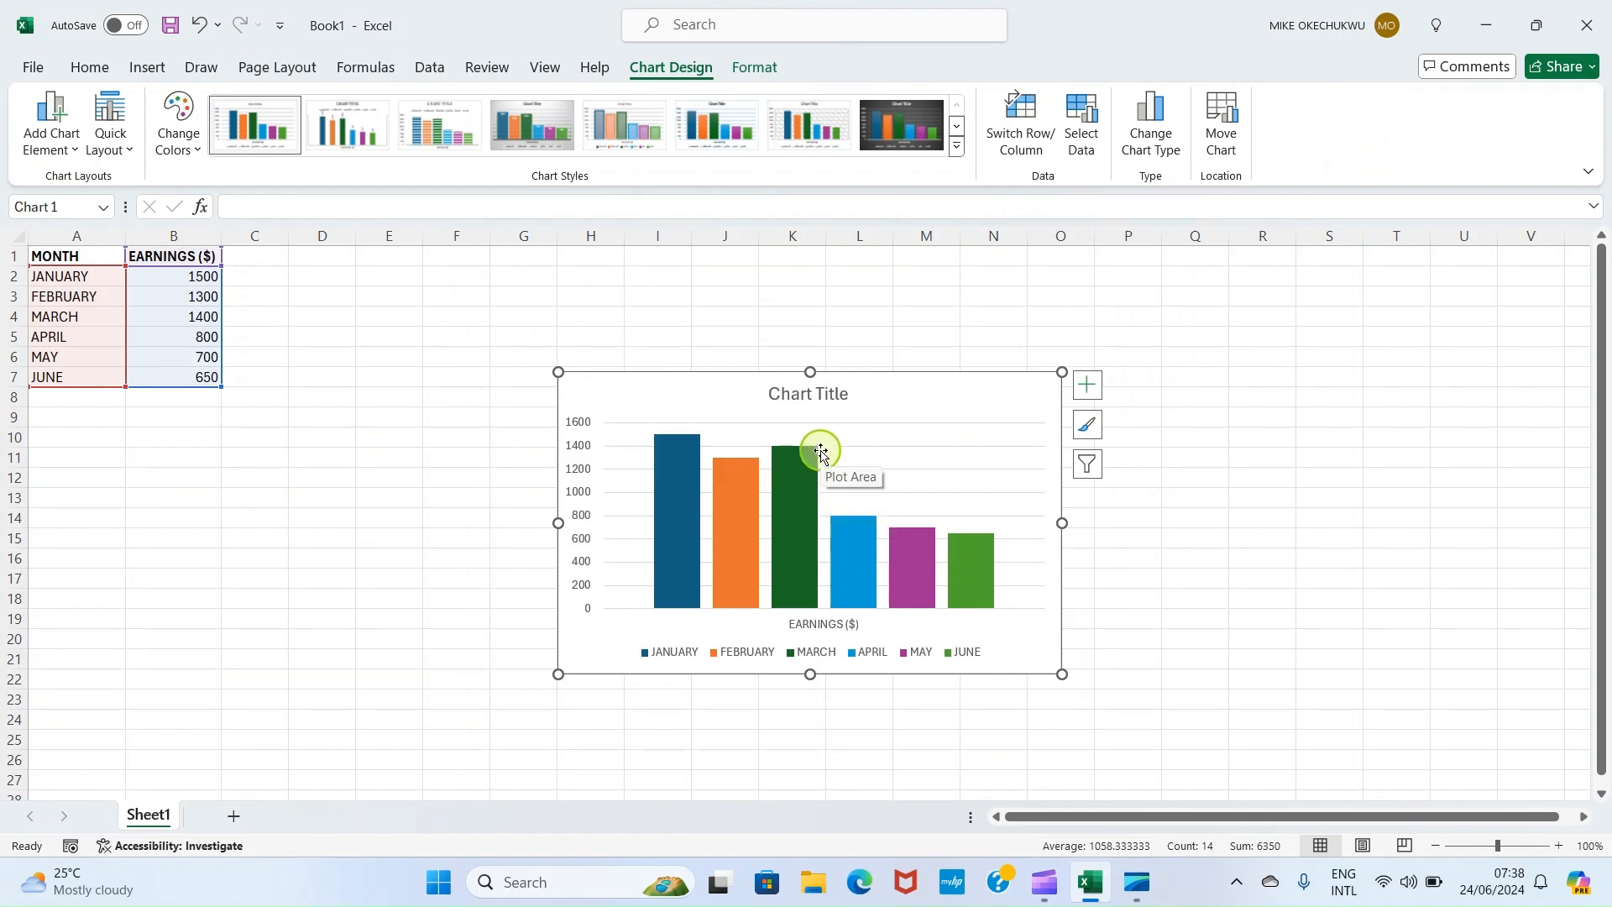
- Replace the placeholder title of the column chart with EARNINGS PER MONTH
mouse_move(804, 463)
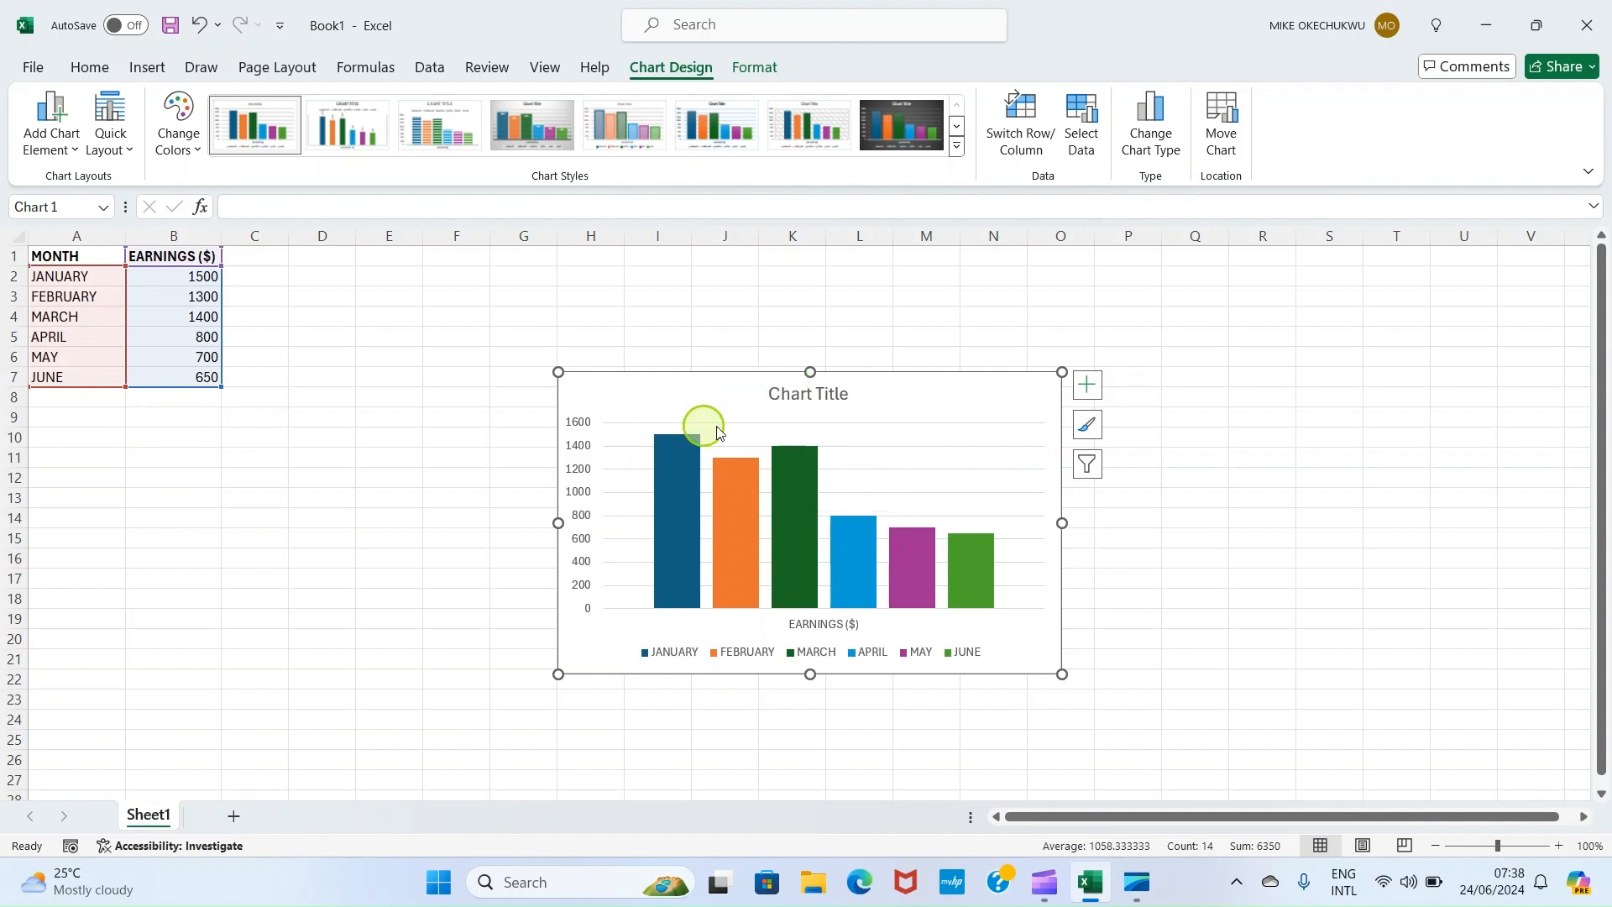
click(801, 395)
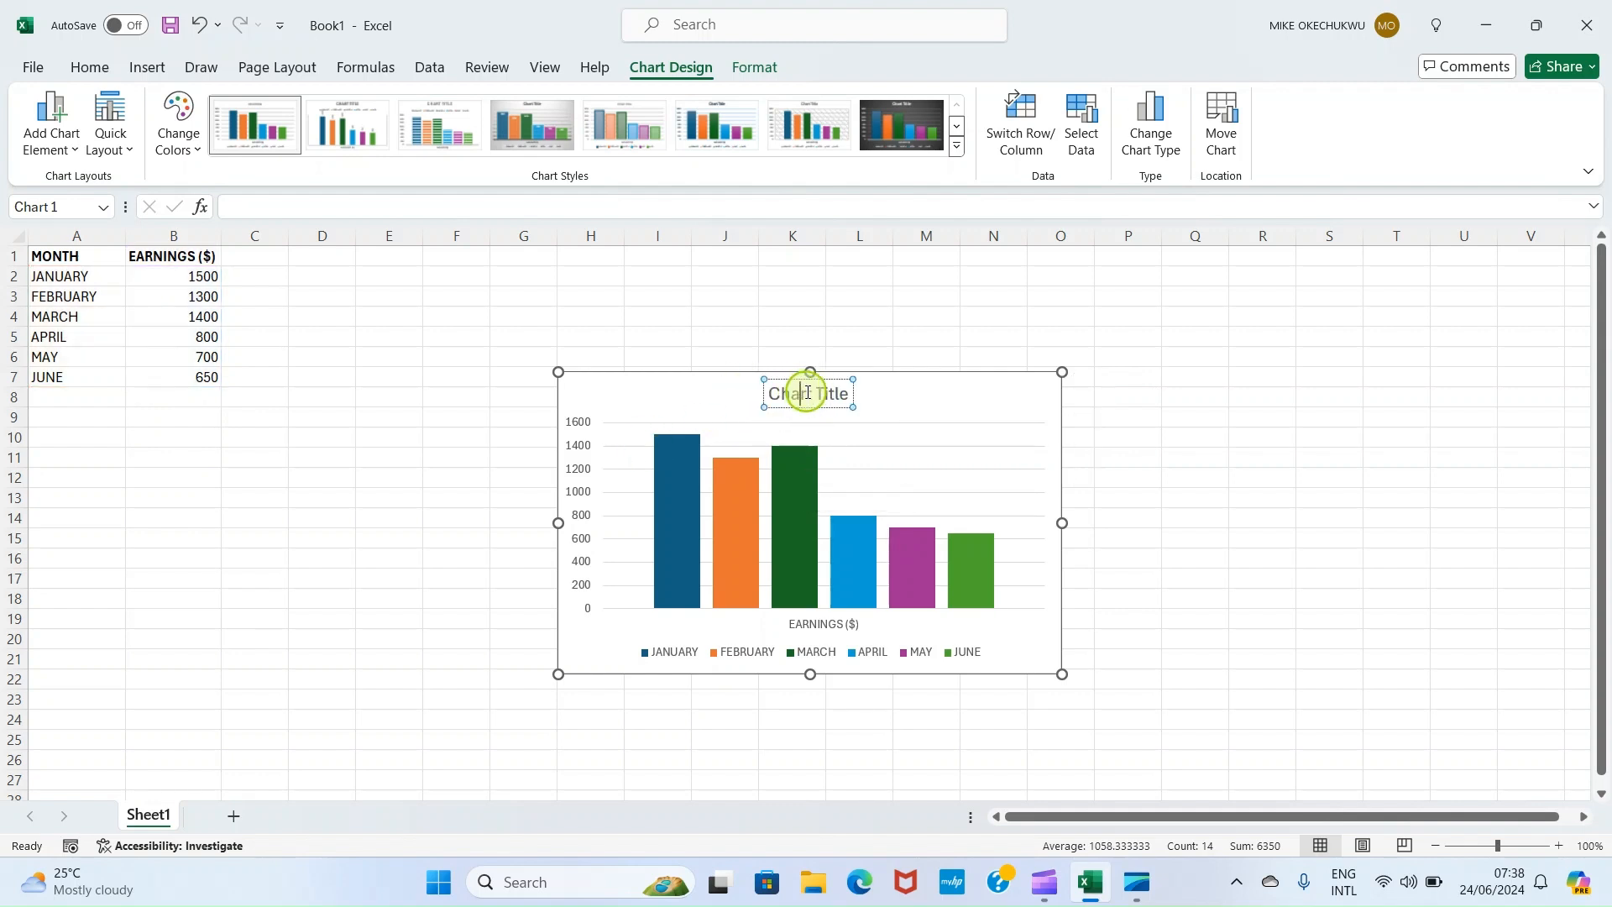
key(BackSpace)
key(BackSpace)
key(BackSpace)
key(BackSpace)
key(BackSpace)
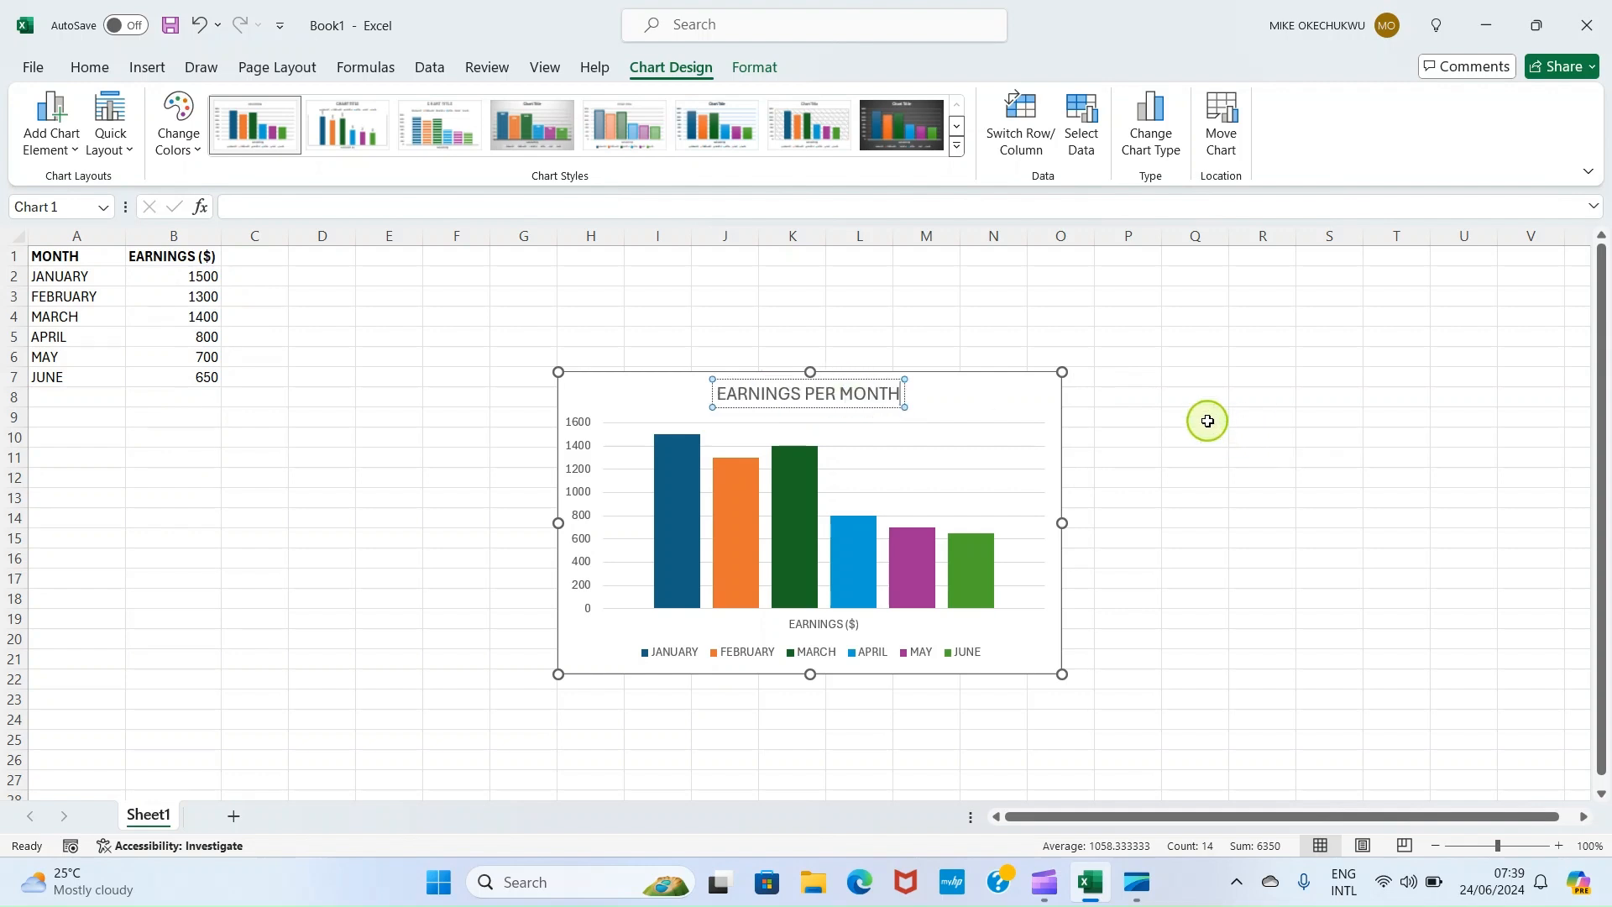
click(1208, 420)
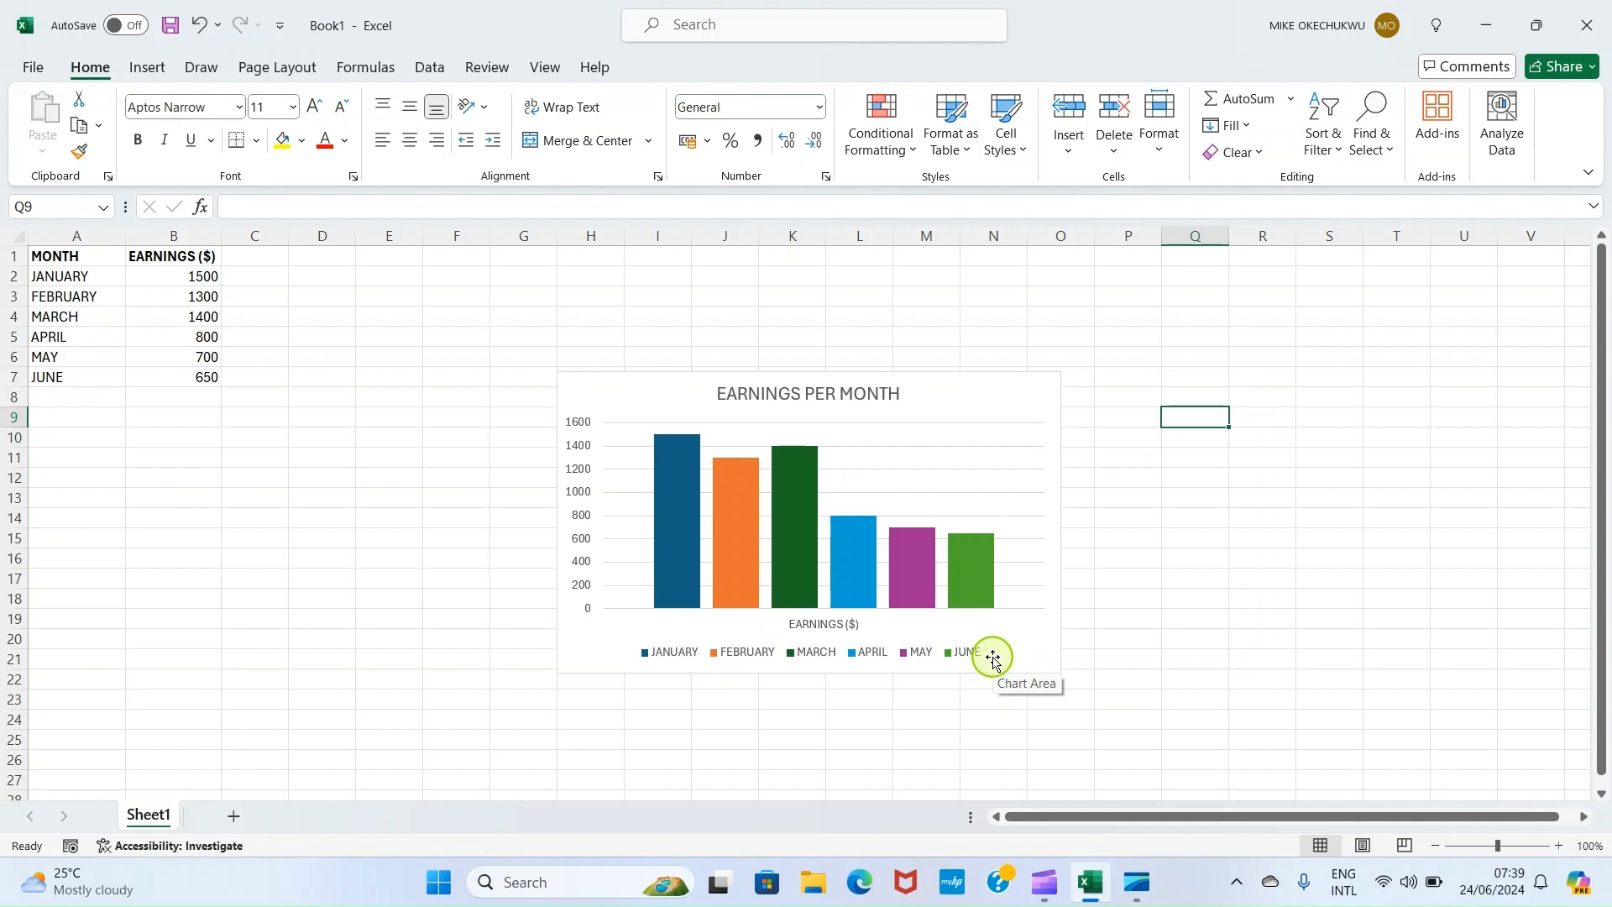
- Apply the third chart style, with striped columns, data labels and the legend below the title, to the earnings chart
click(693, 467)
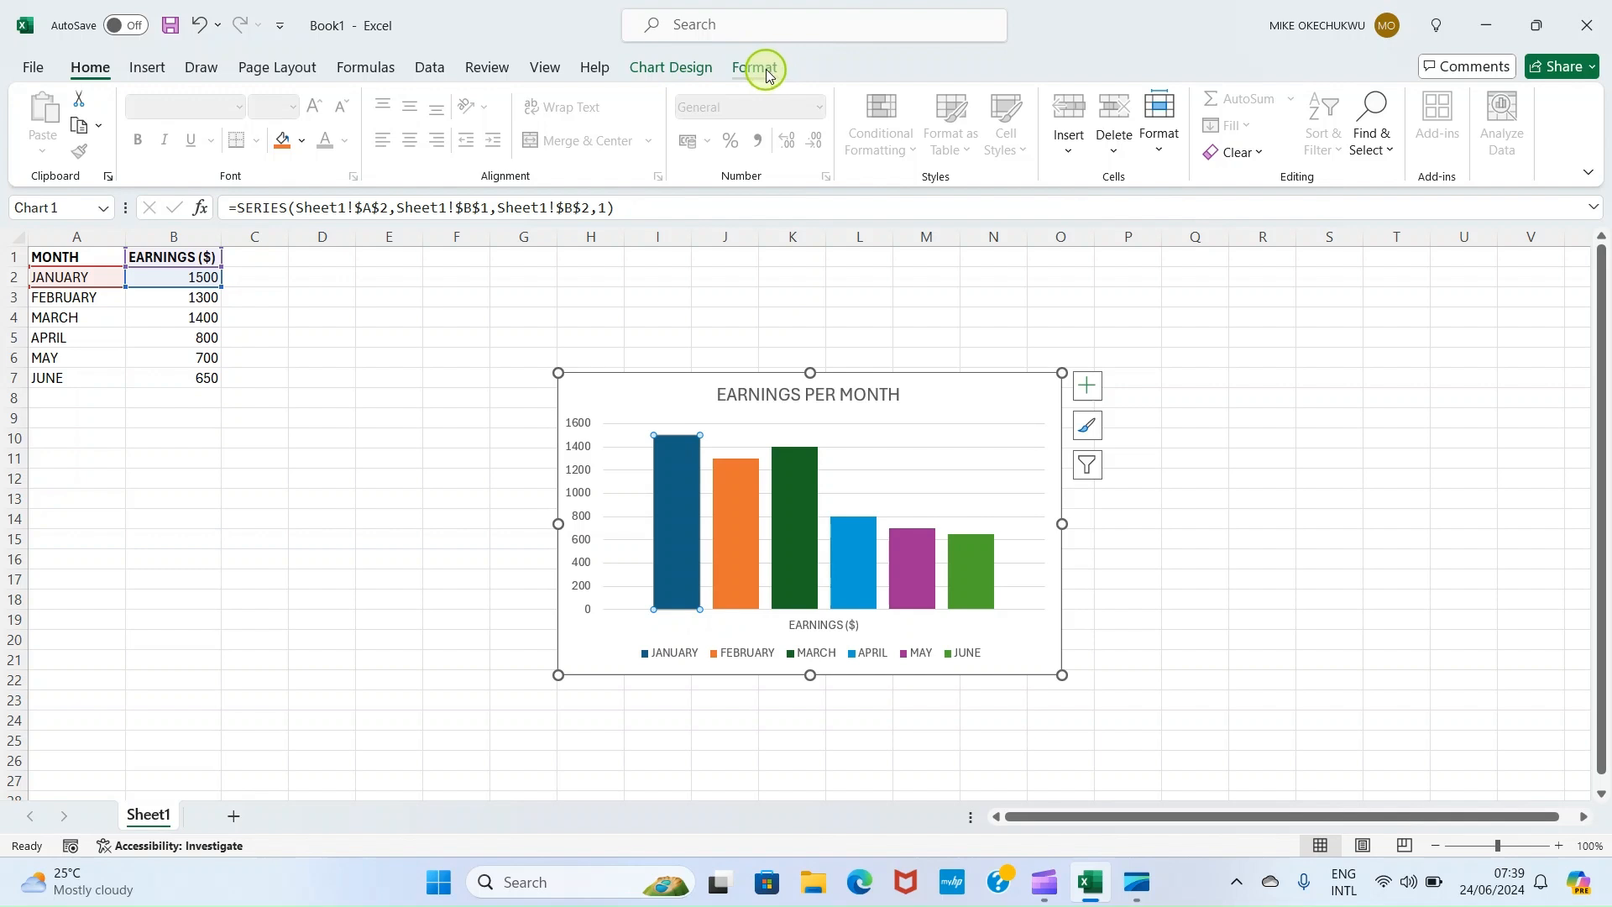
click(666, 69)
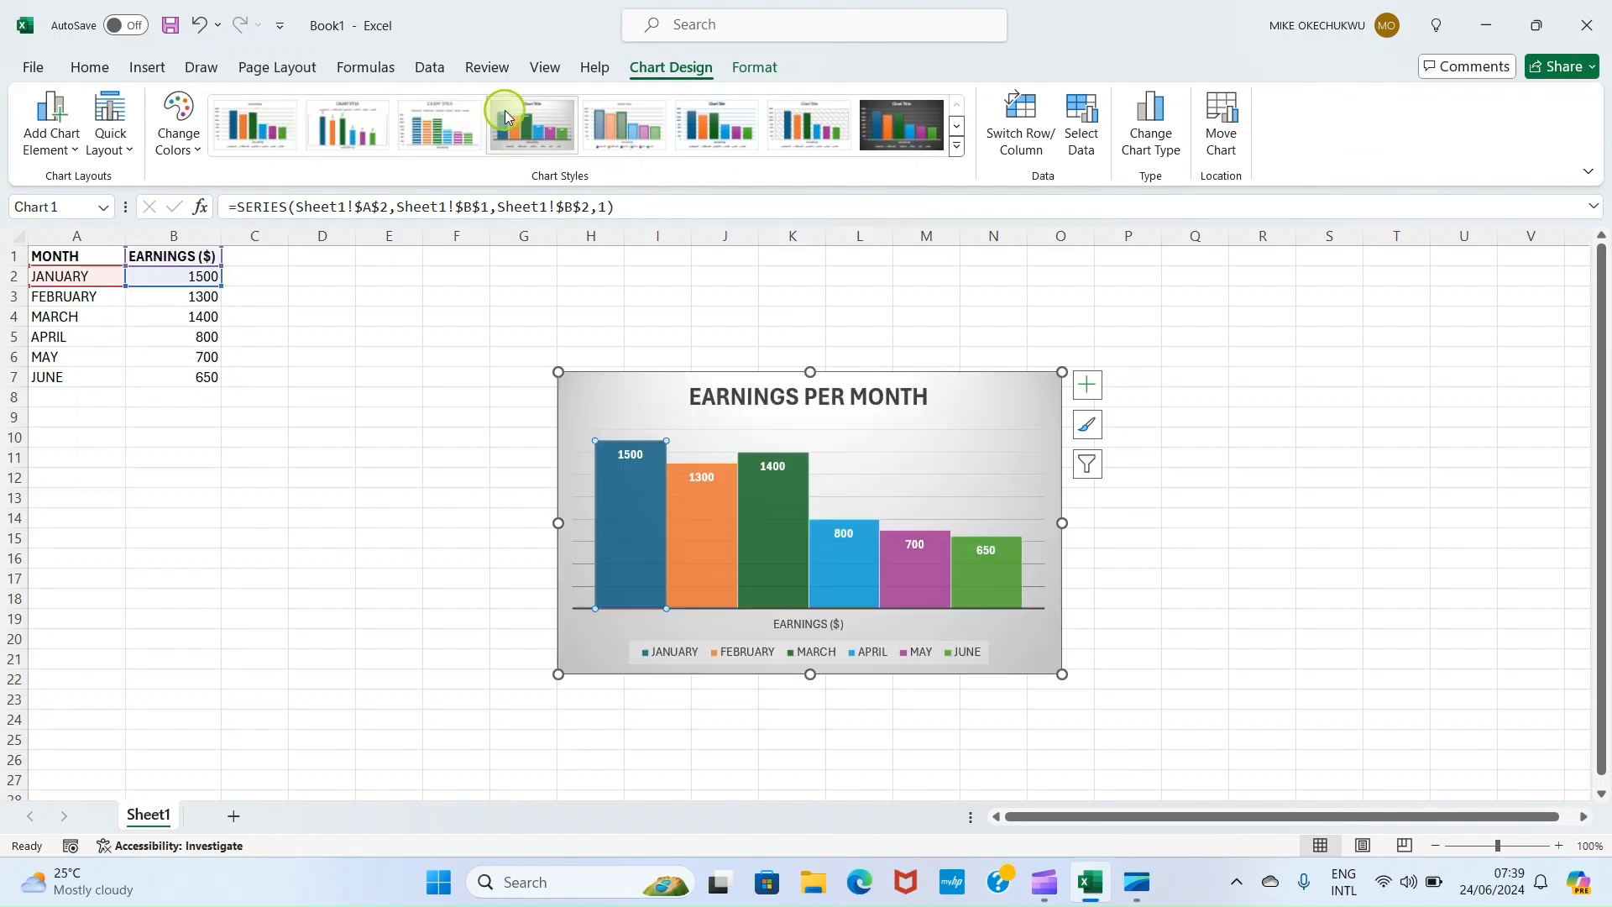
click(440, 126)
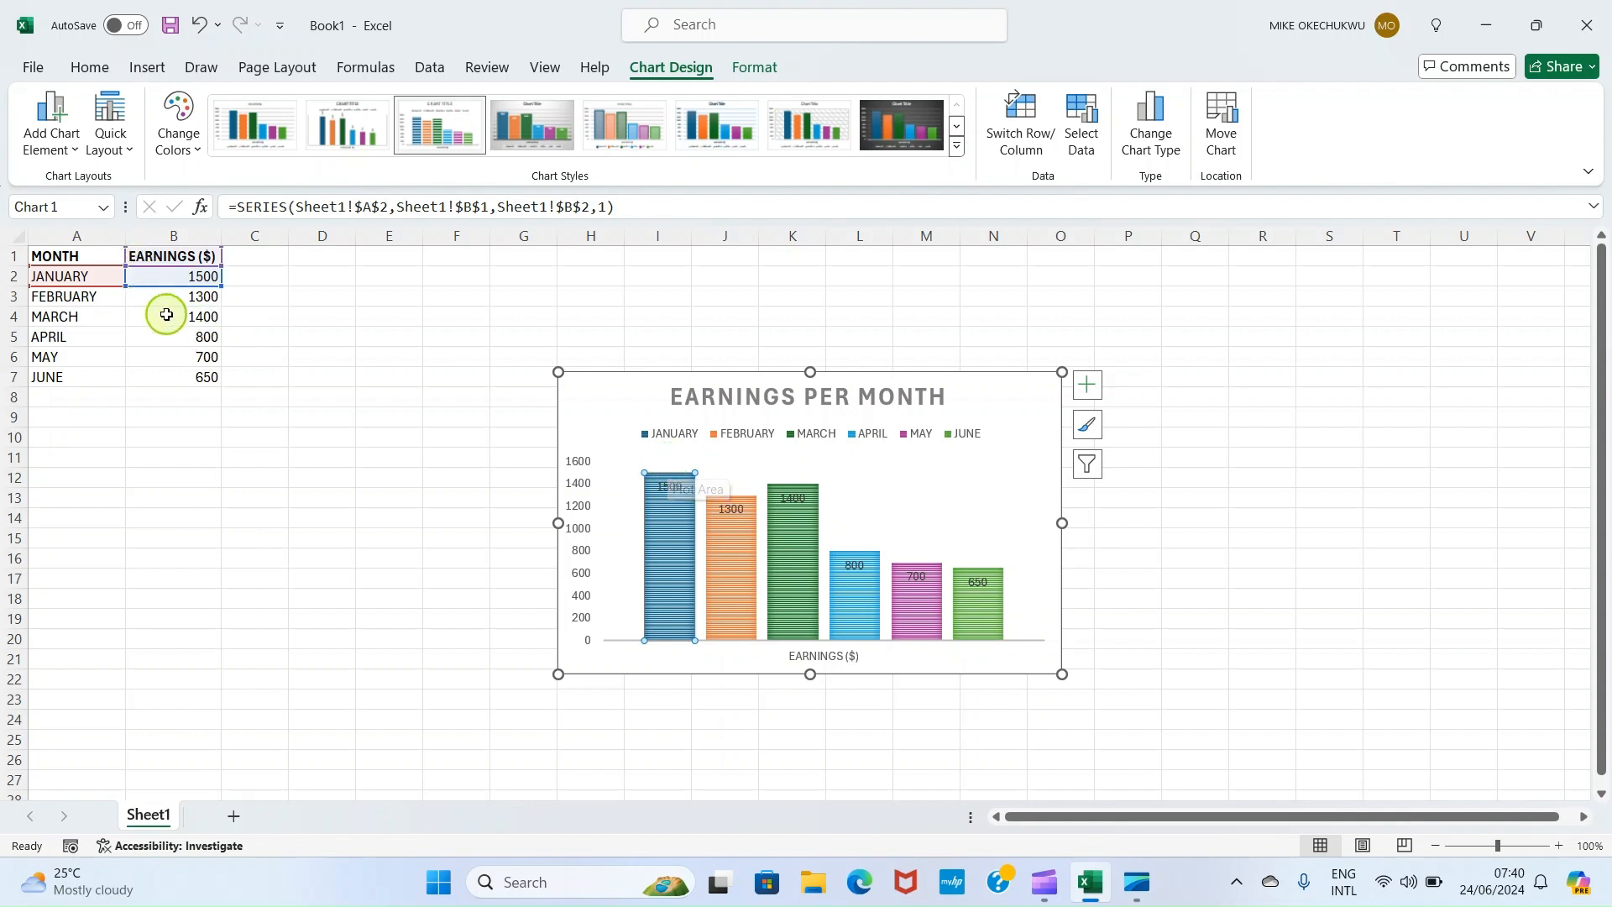
- Delete the whole EARNINGS PER MONTH chart from the sheet
click(620, 382)
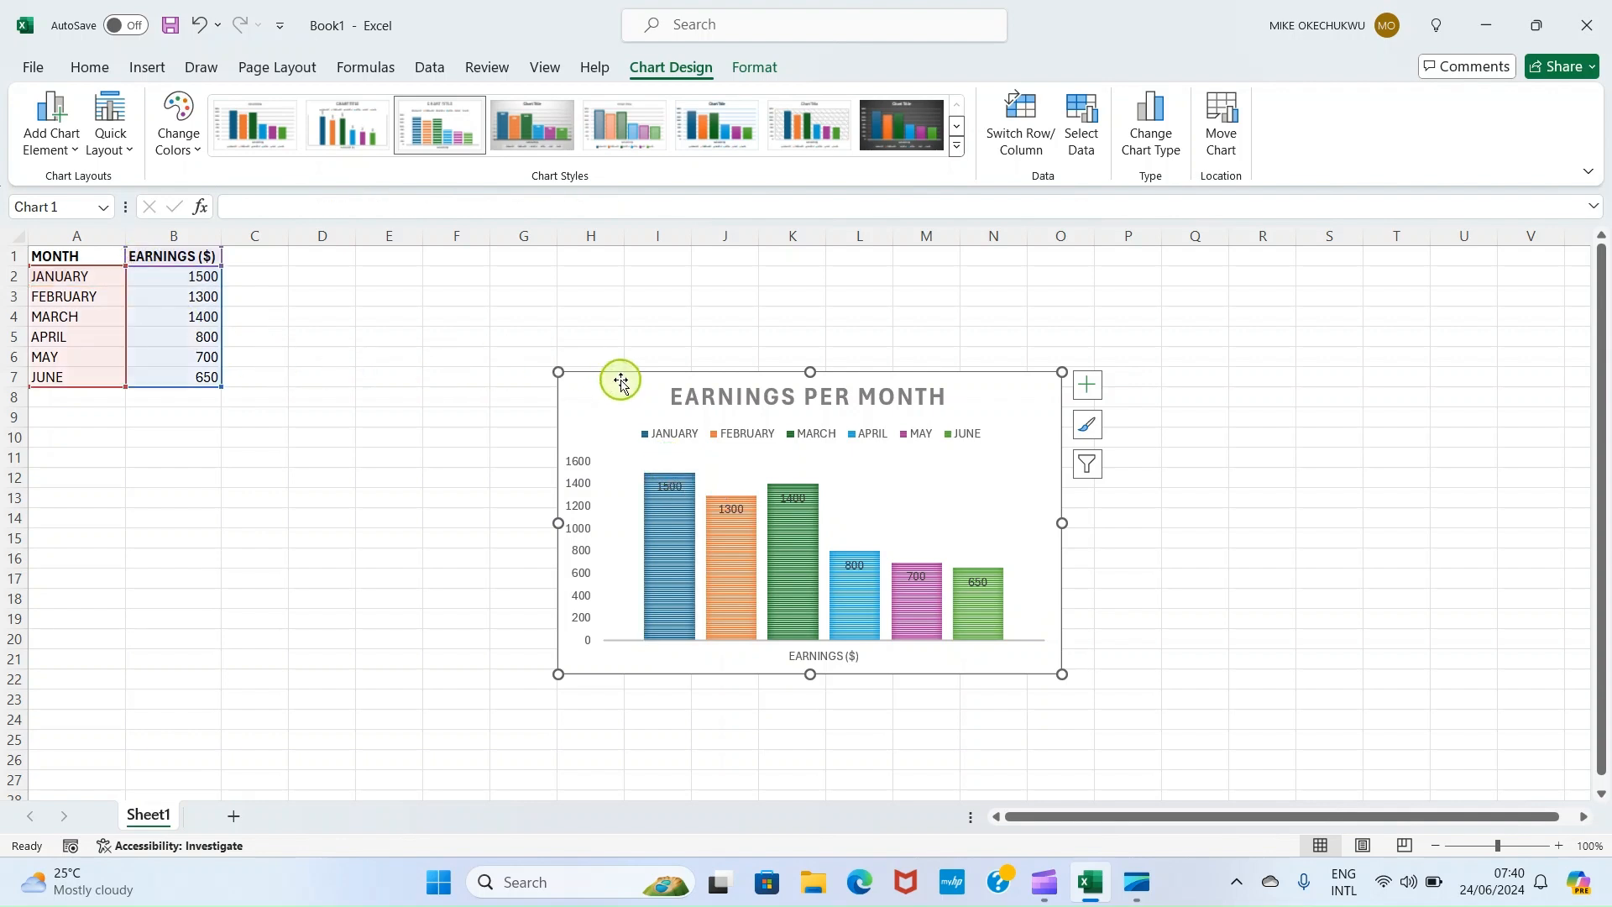
key(Delete)
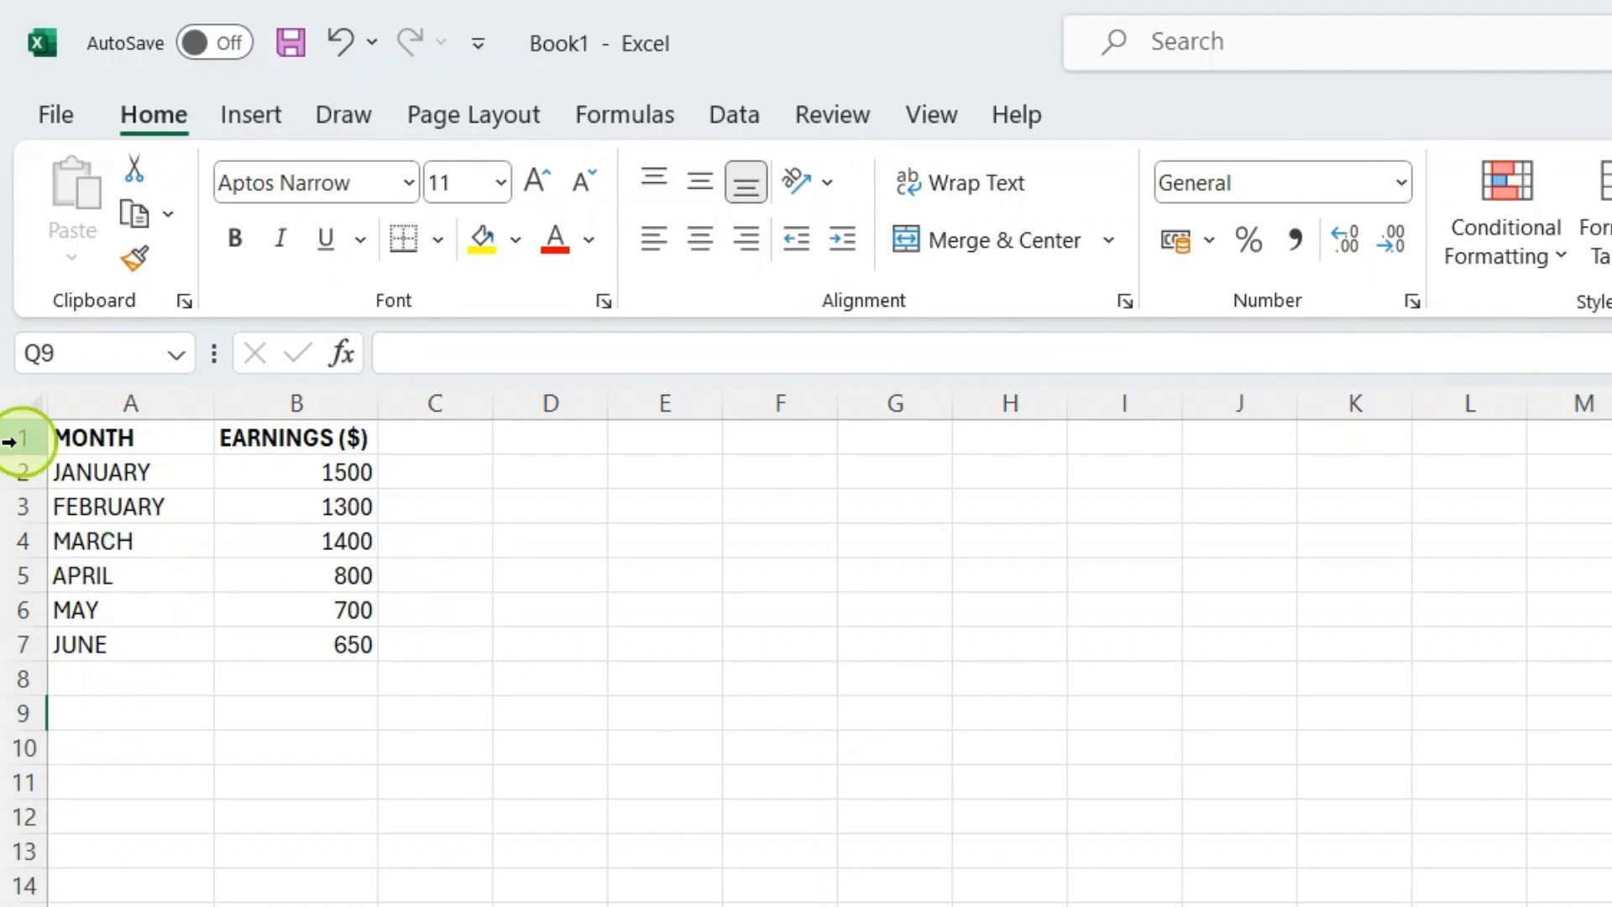
- Select the data in A1:B7 and bring up the Bar category in the complete list of chart types
click(76, 436)
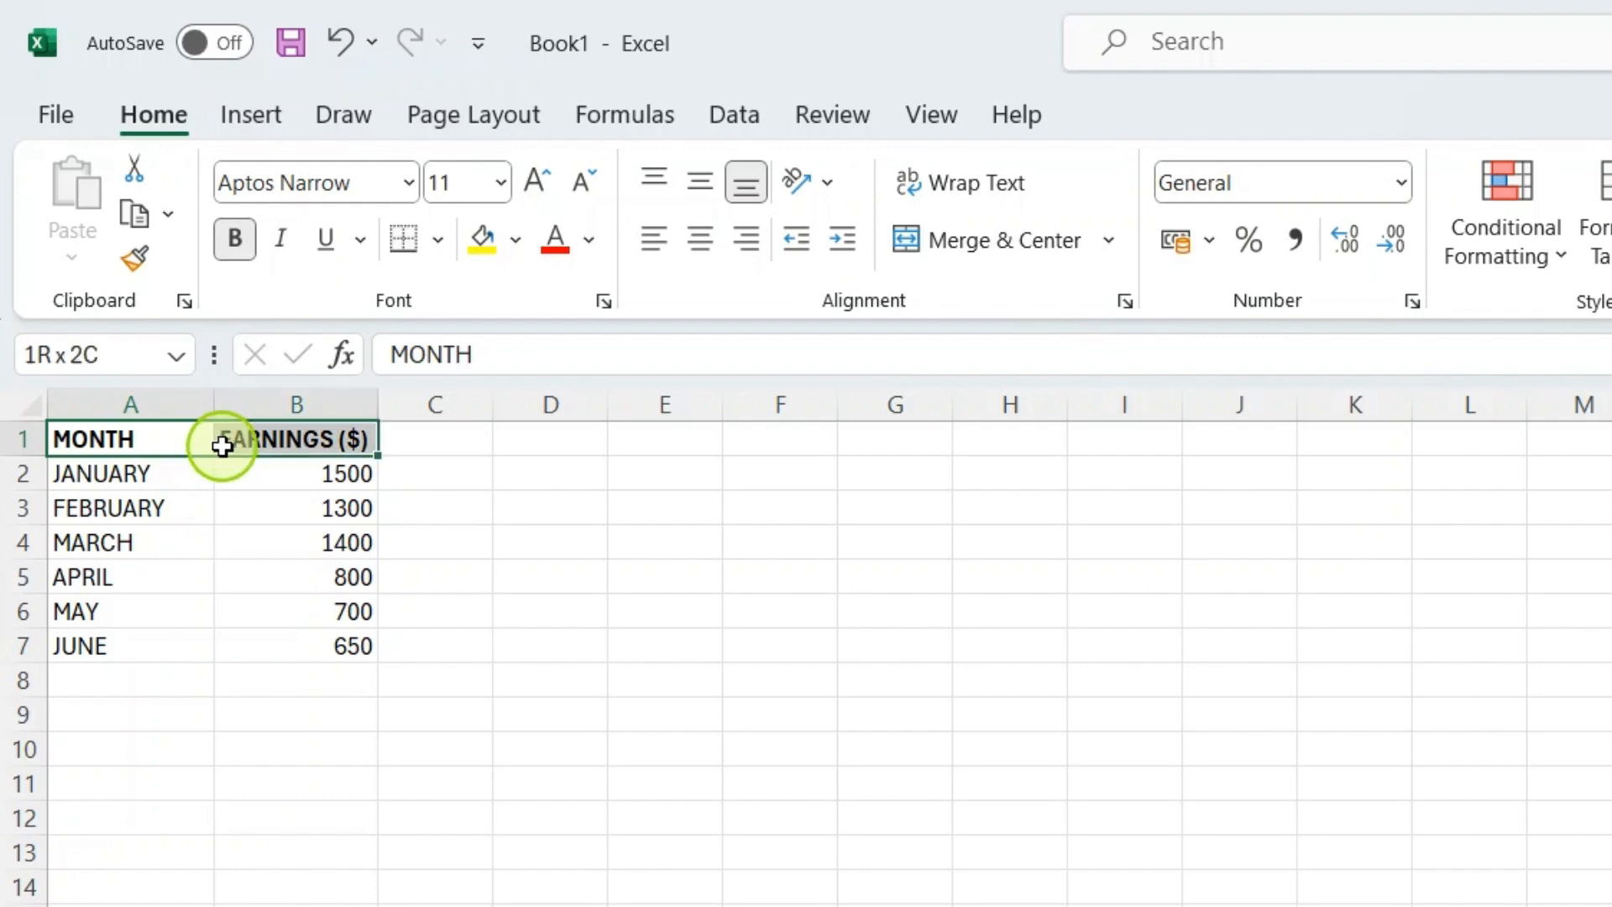
drag(216, 437, 302, 642)
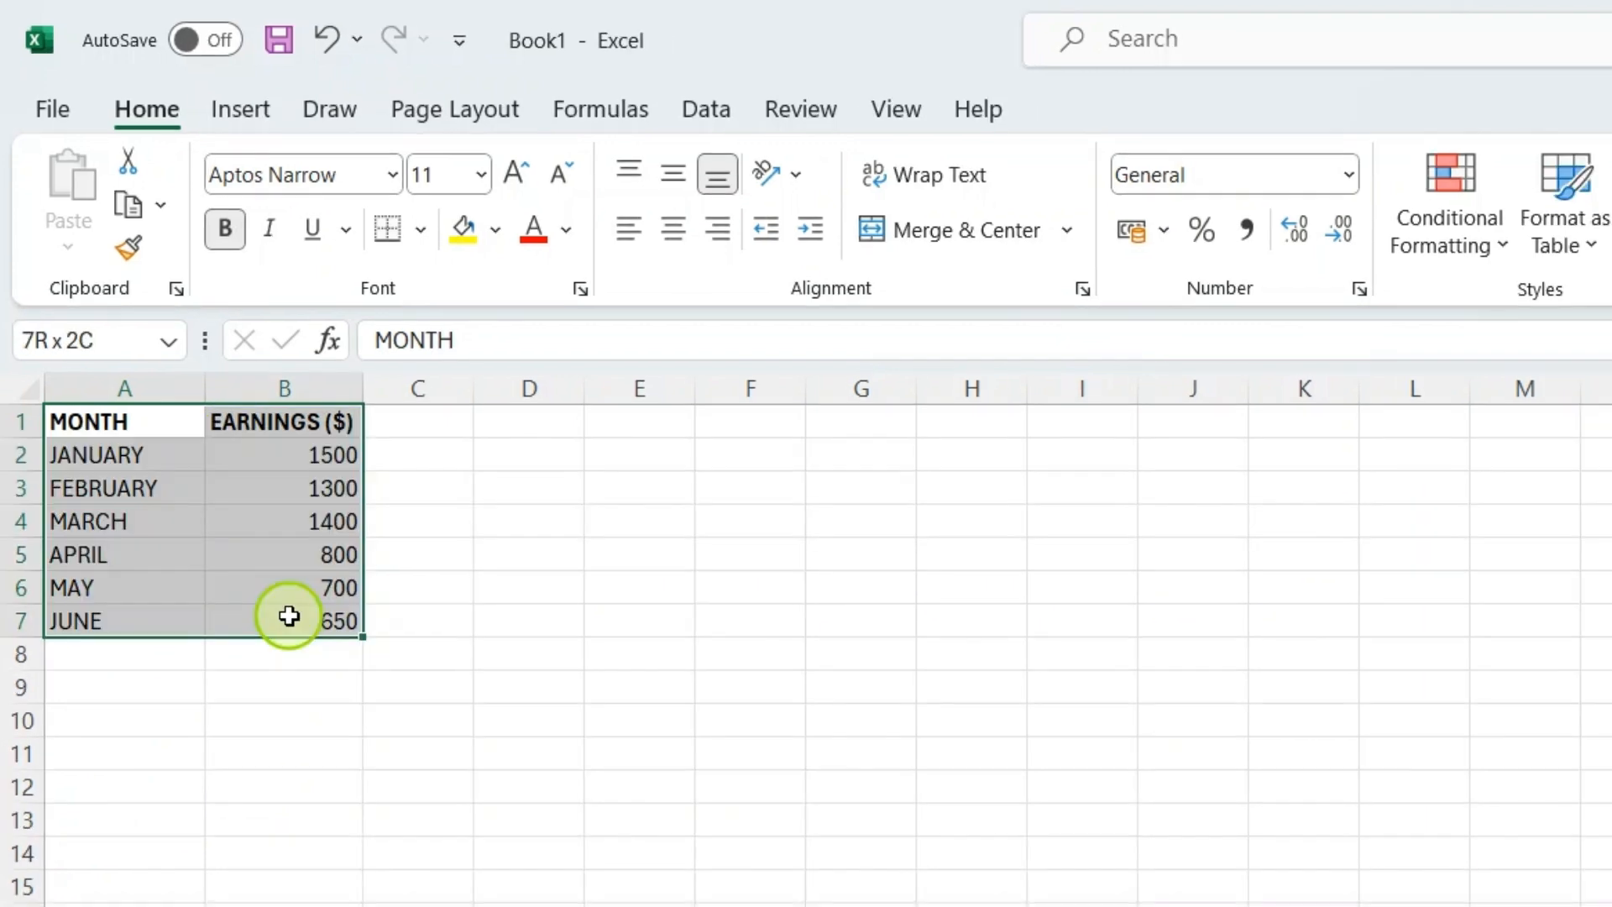
drag(289, 617, 288, 613)
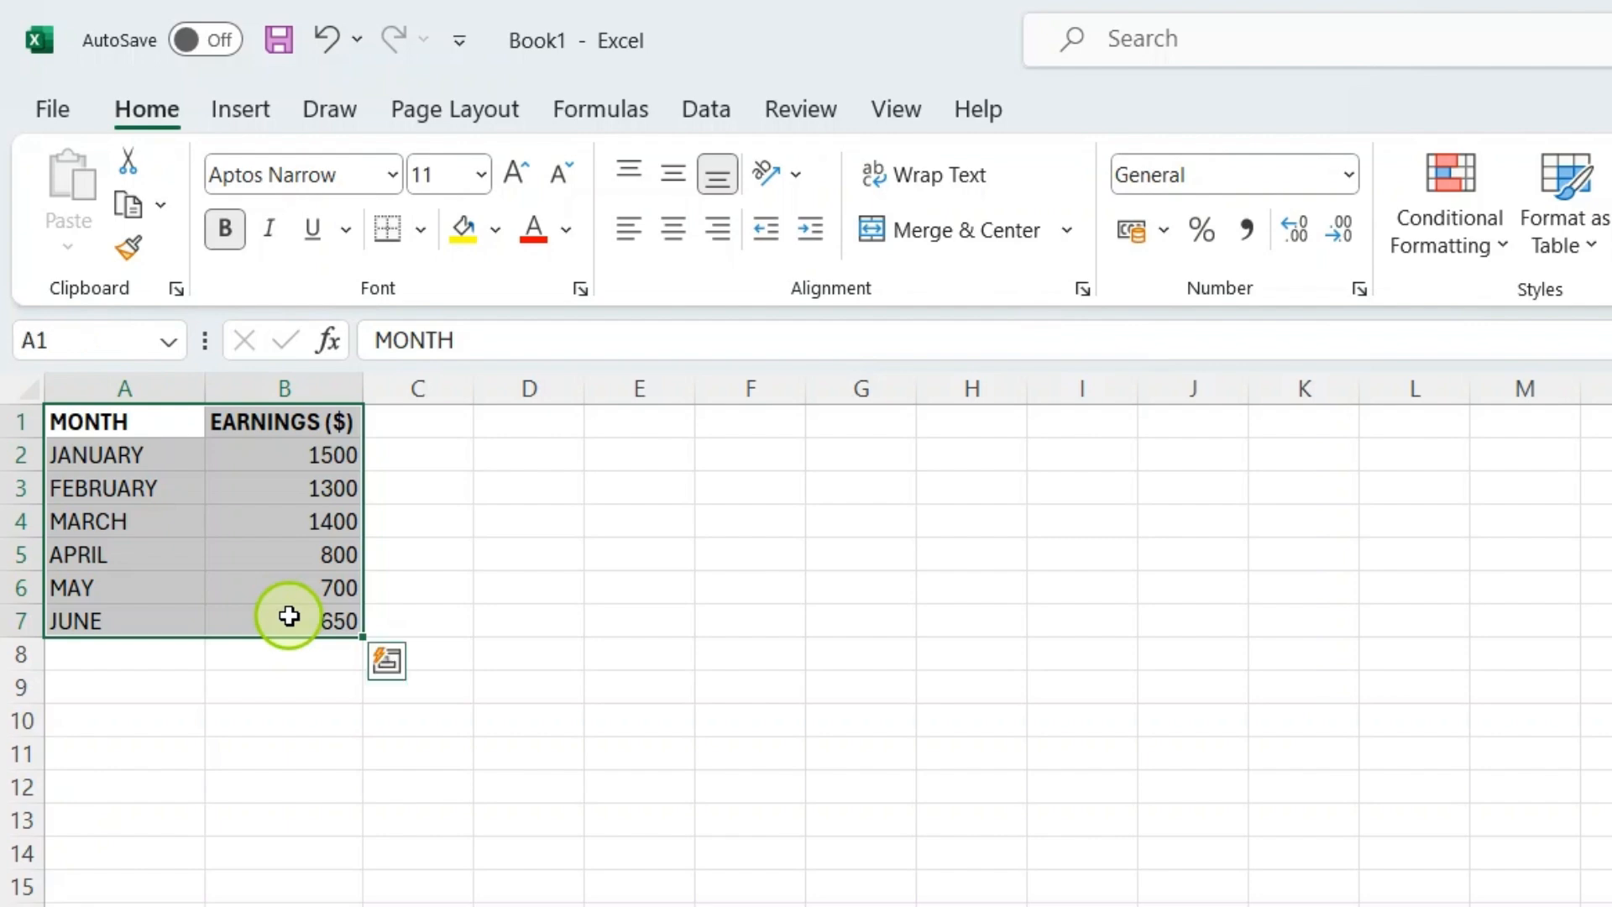
click(261, 115)
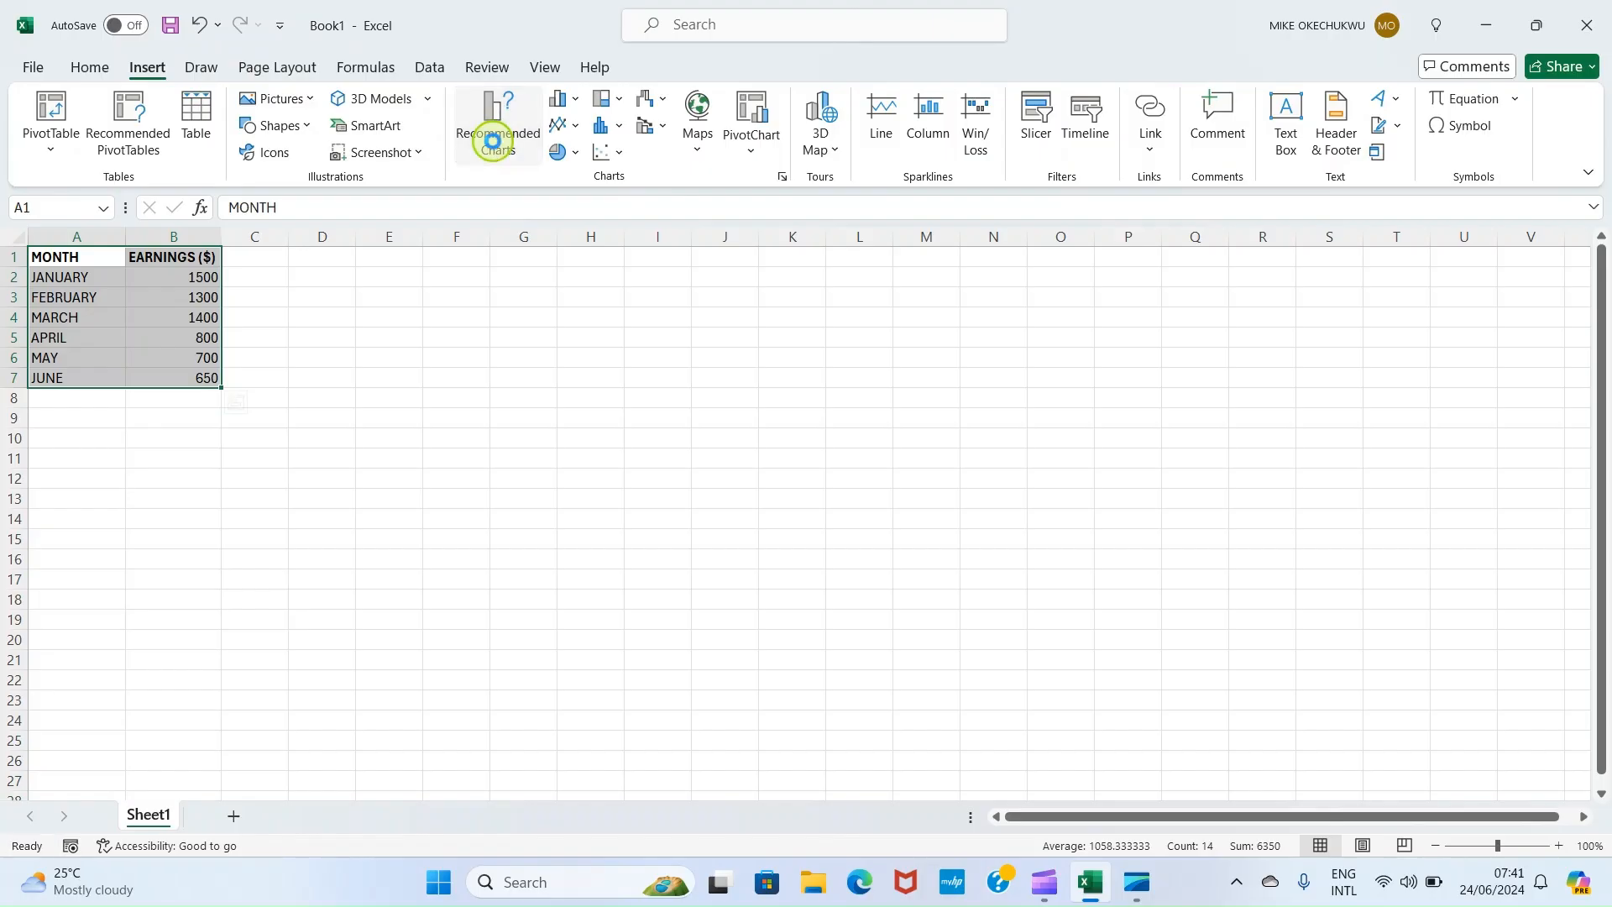
click(740, 210)
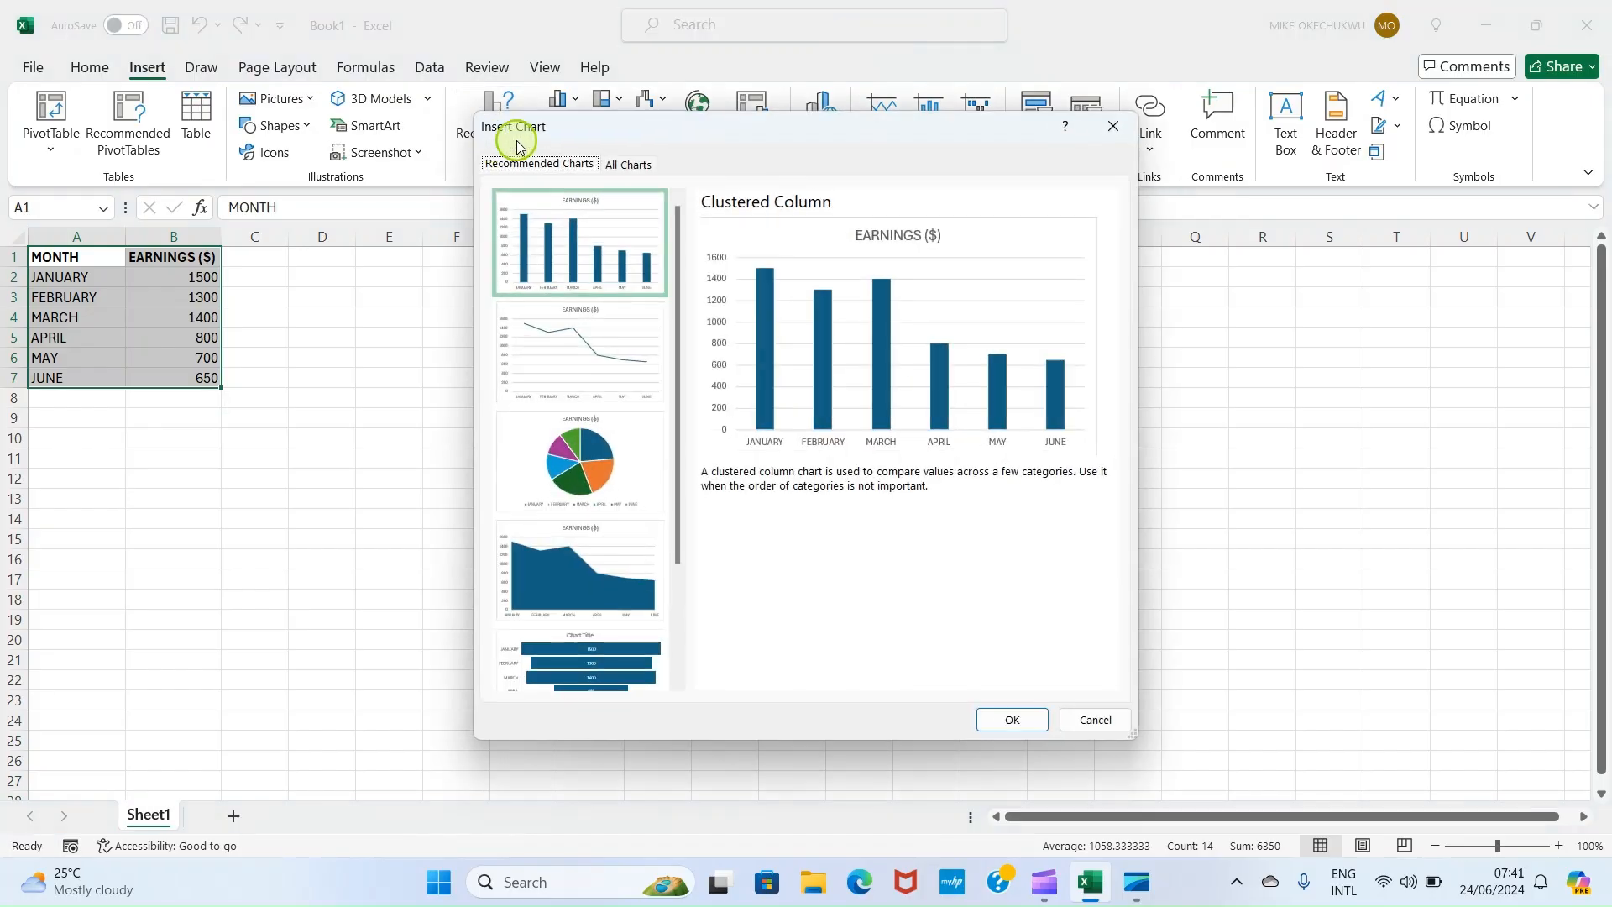
click(626, 165)
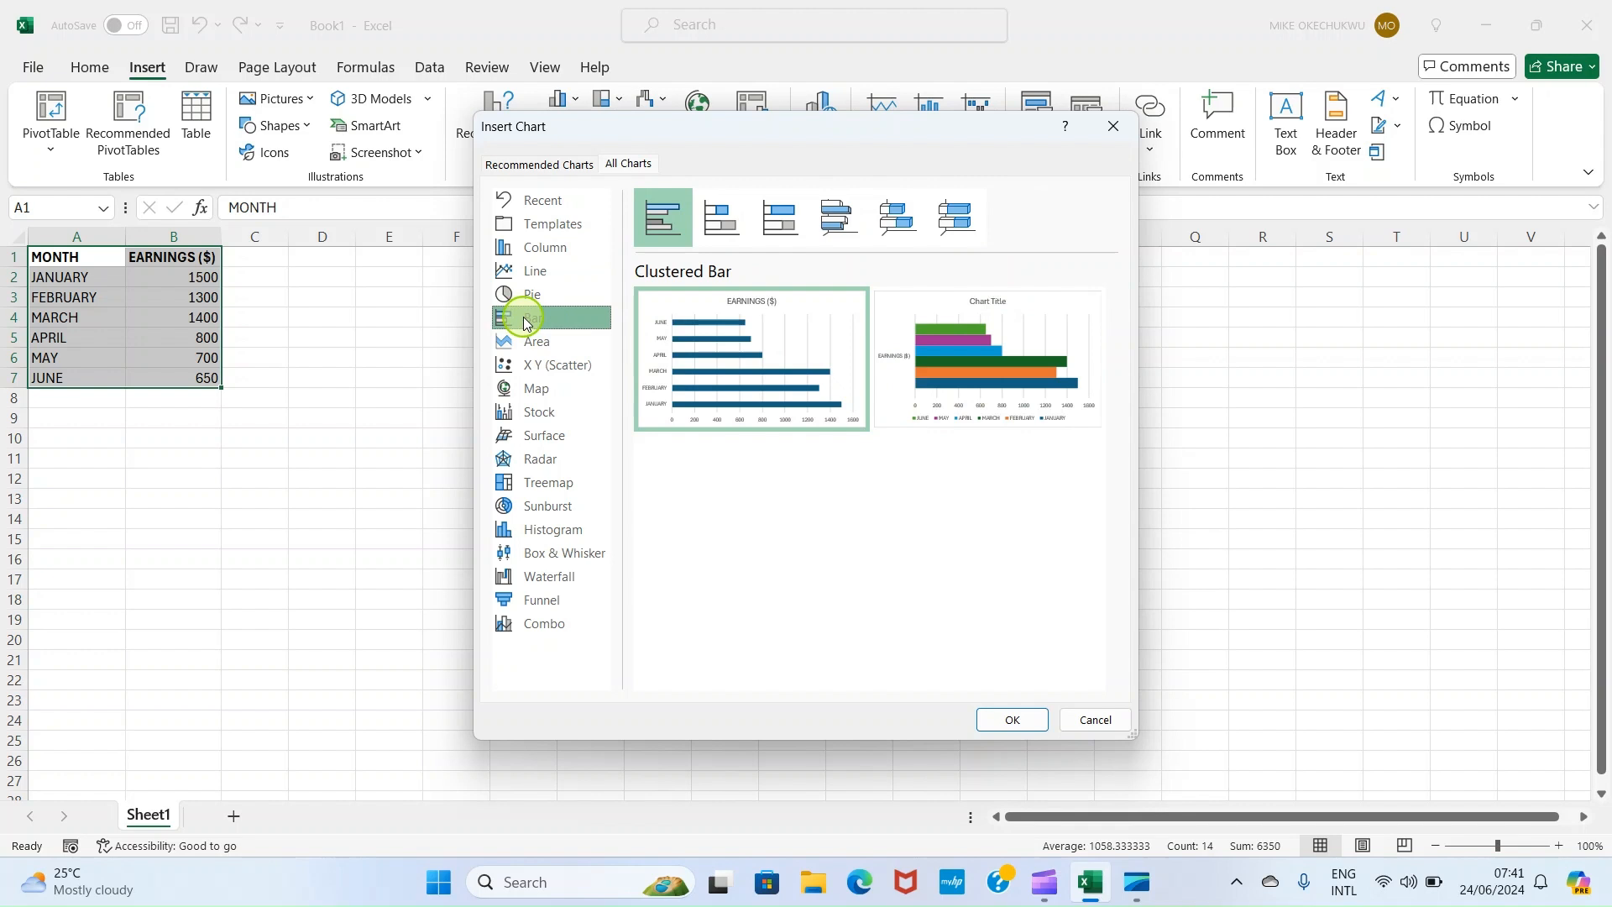
mouse_move(739, 375)
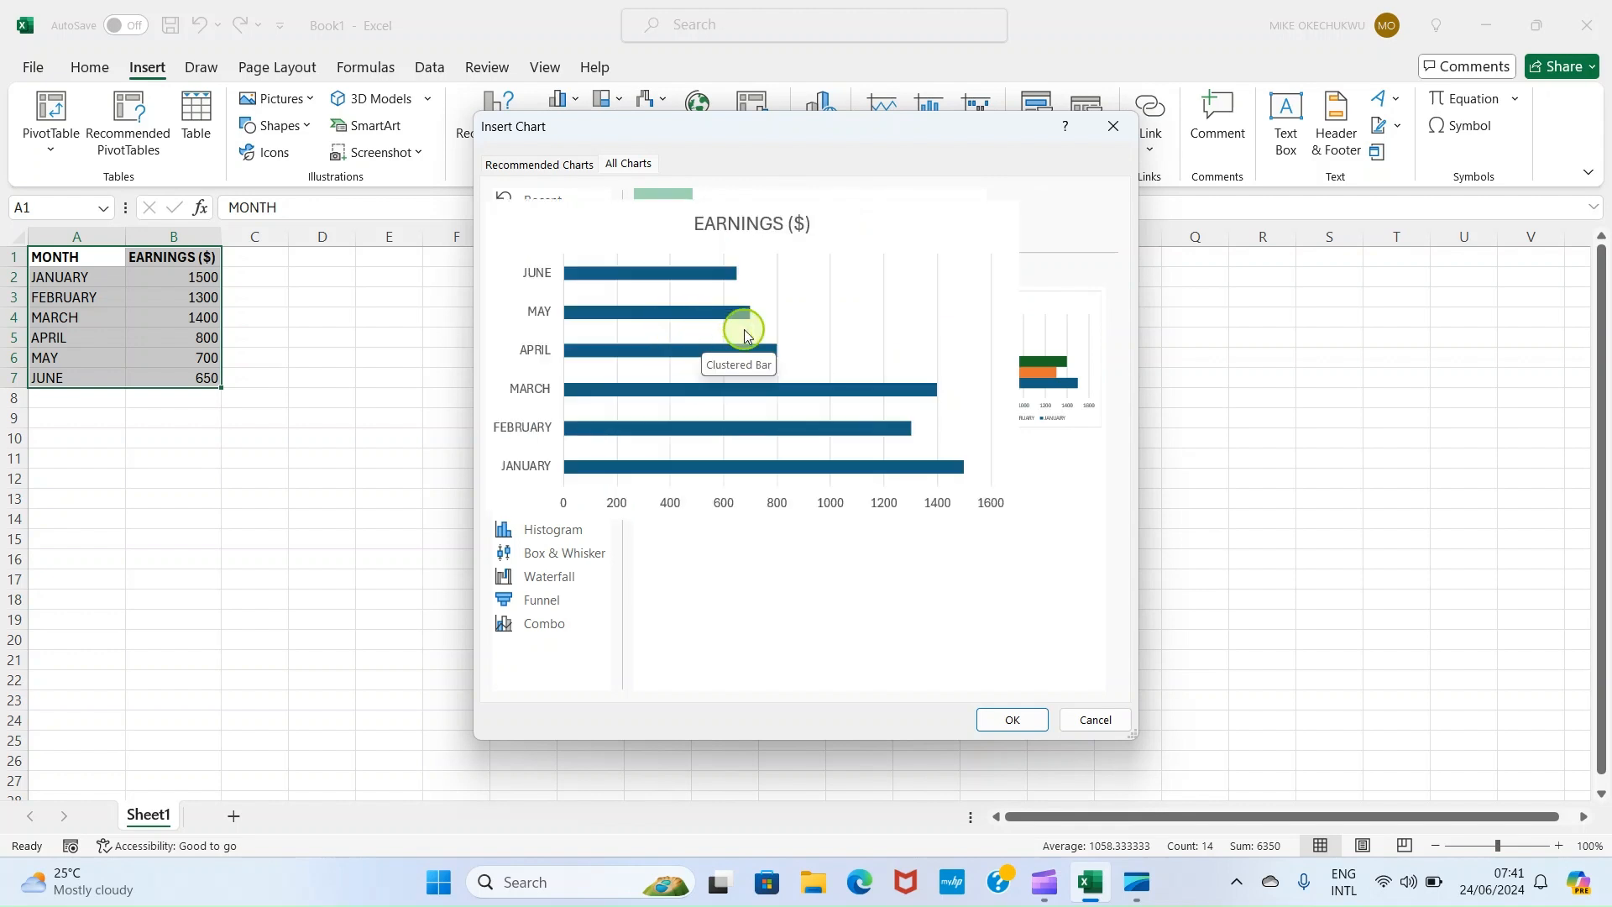
mouse_move(1030, 345)
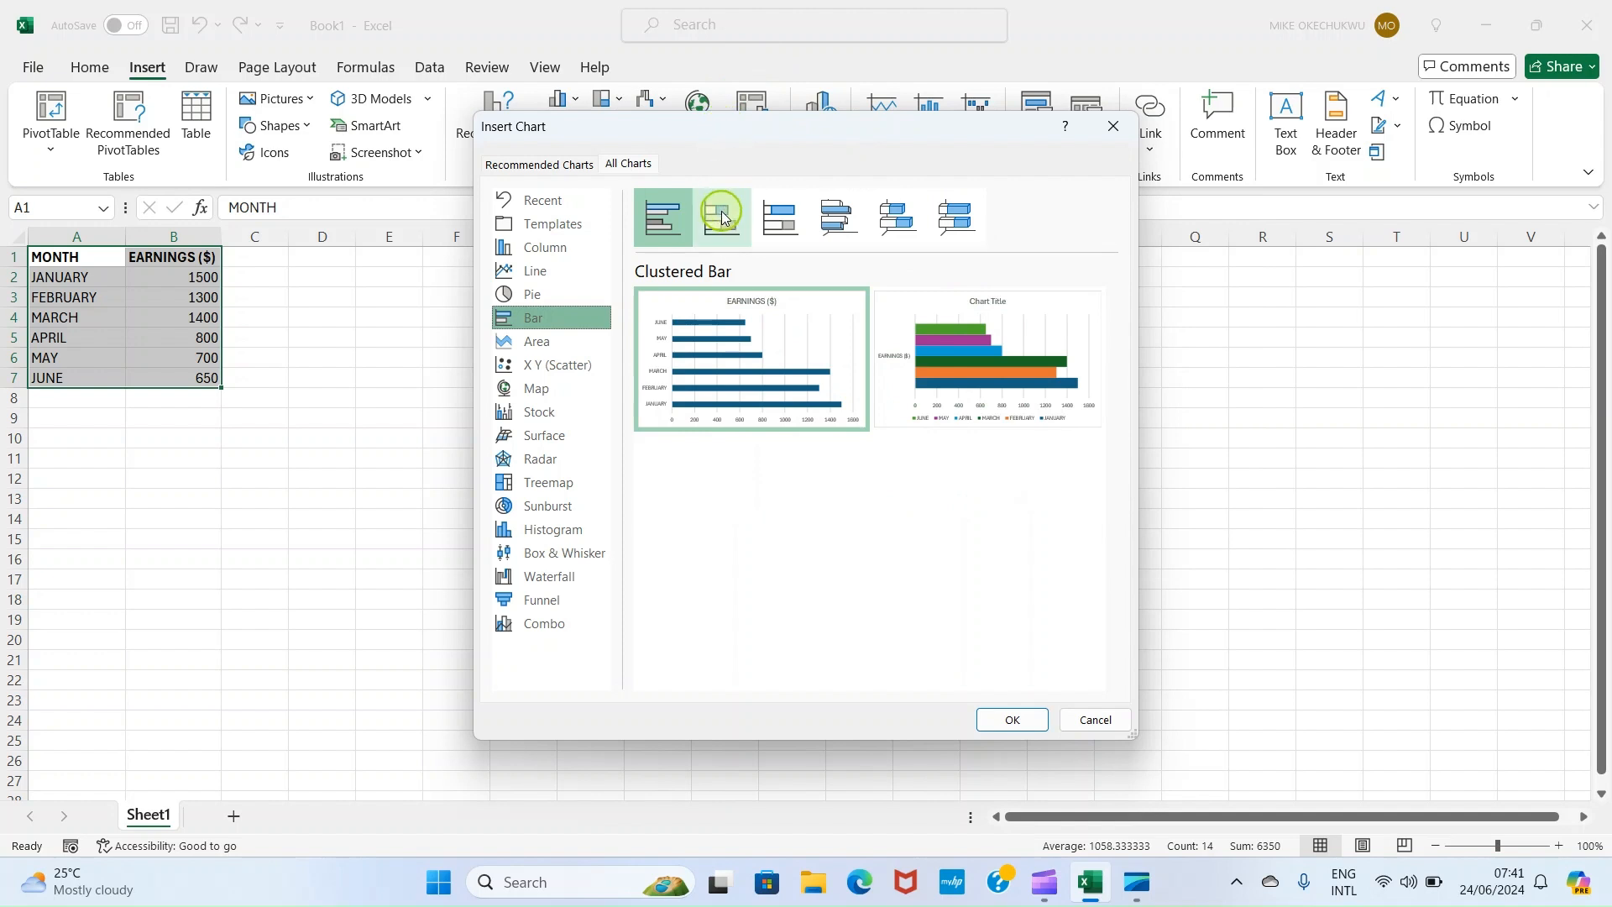
- Preview the stacked, 100% stacked and 3-D bar subtypes for the earnings data
click(722, 216)
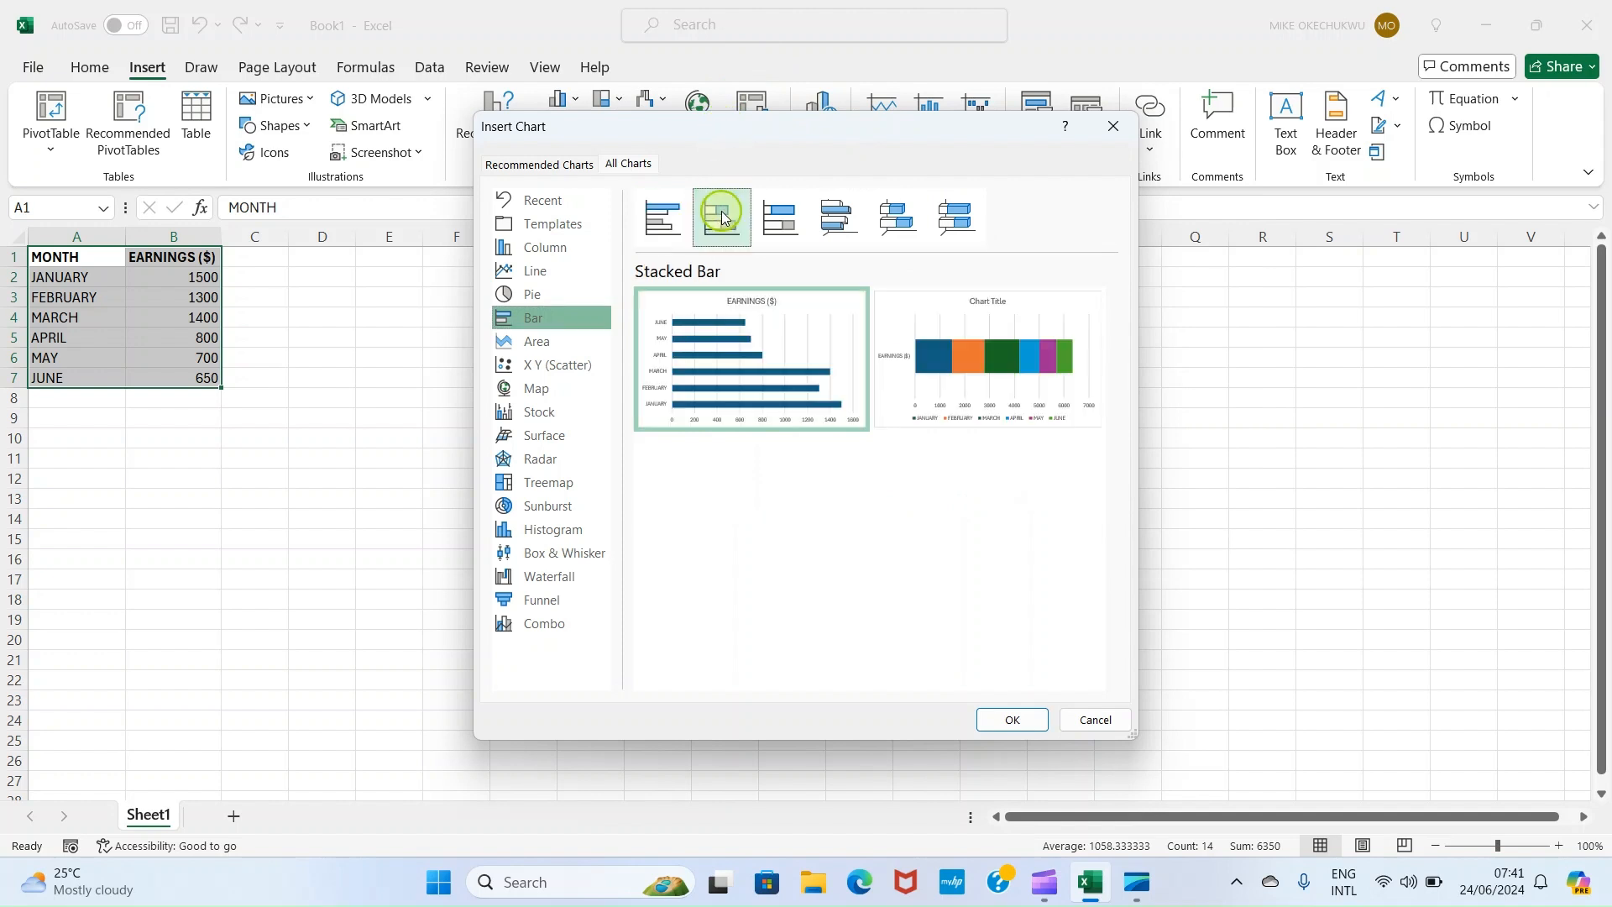
click(782, 220)
click(838, 216)
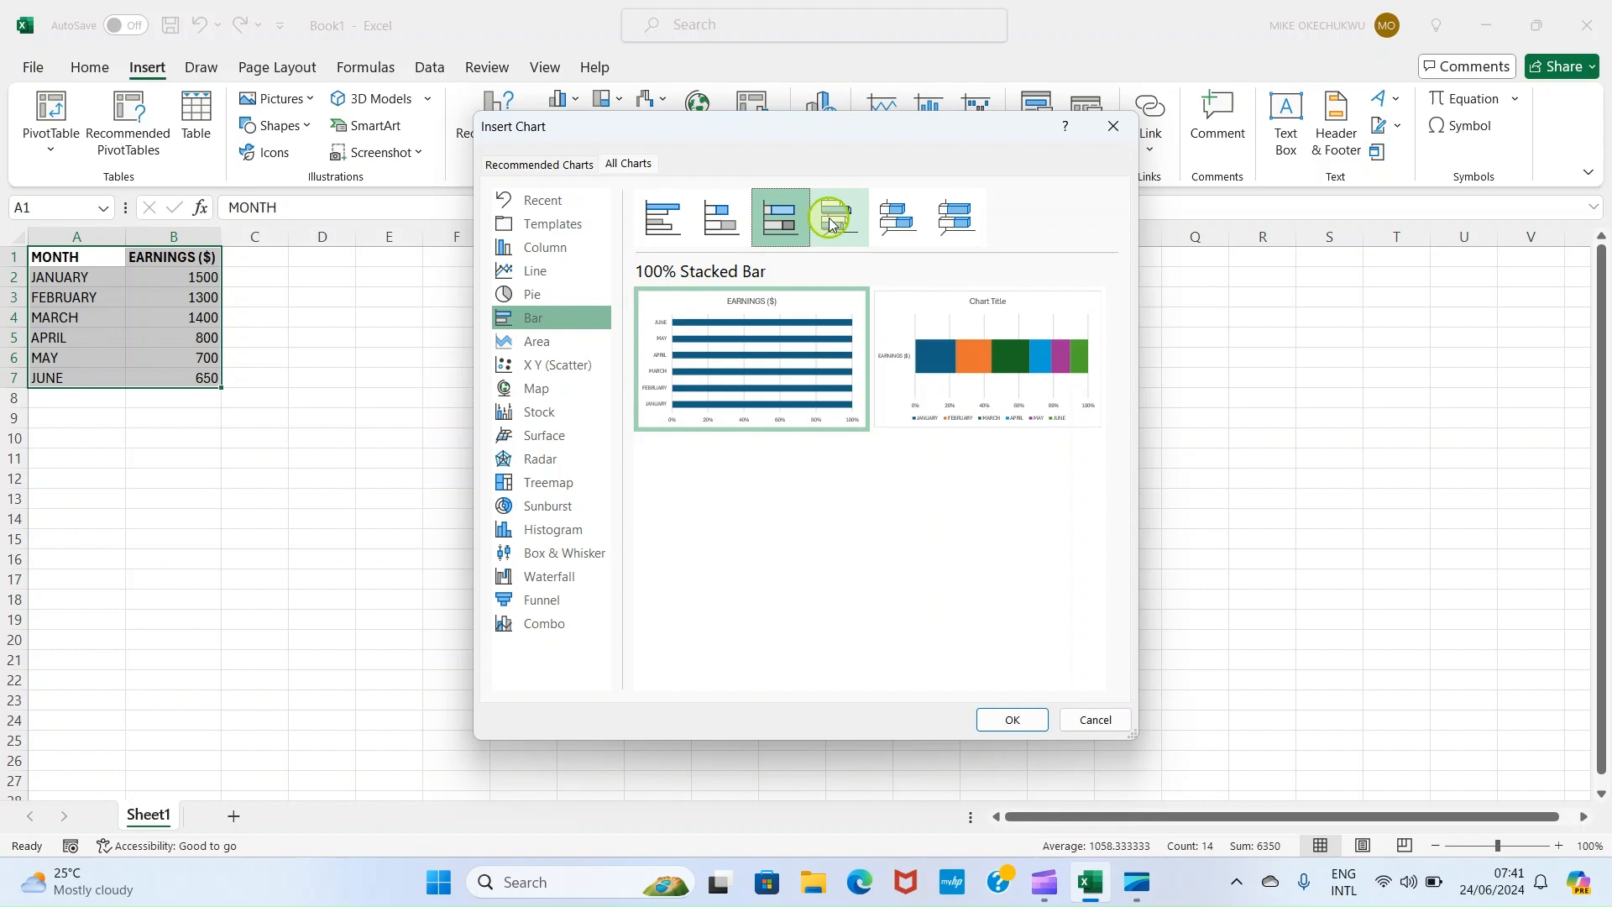
click(896, 217)
click(957, 218)
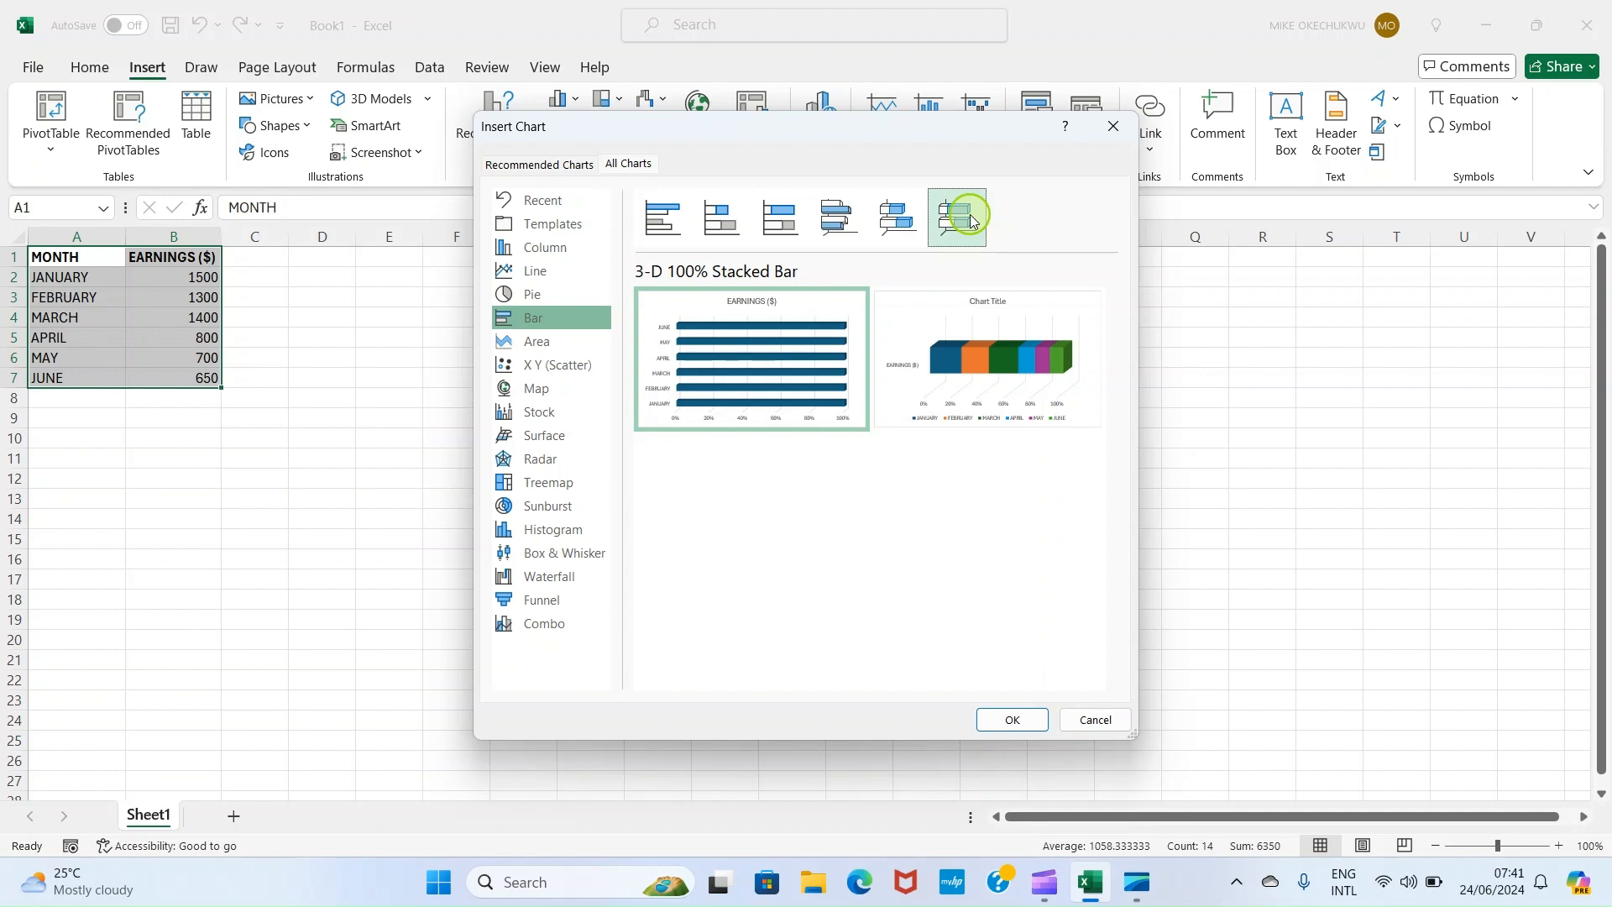
click(875, 221)
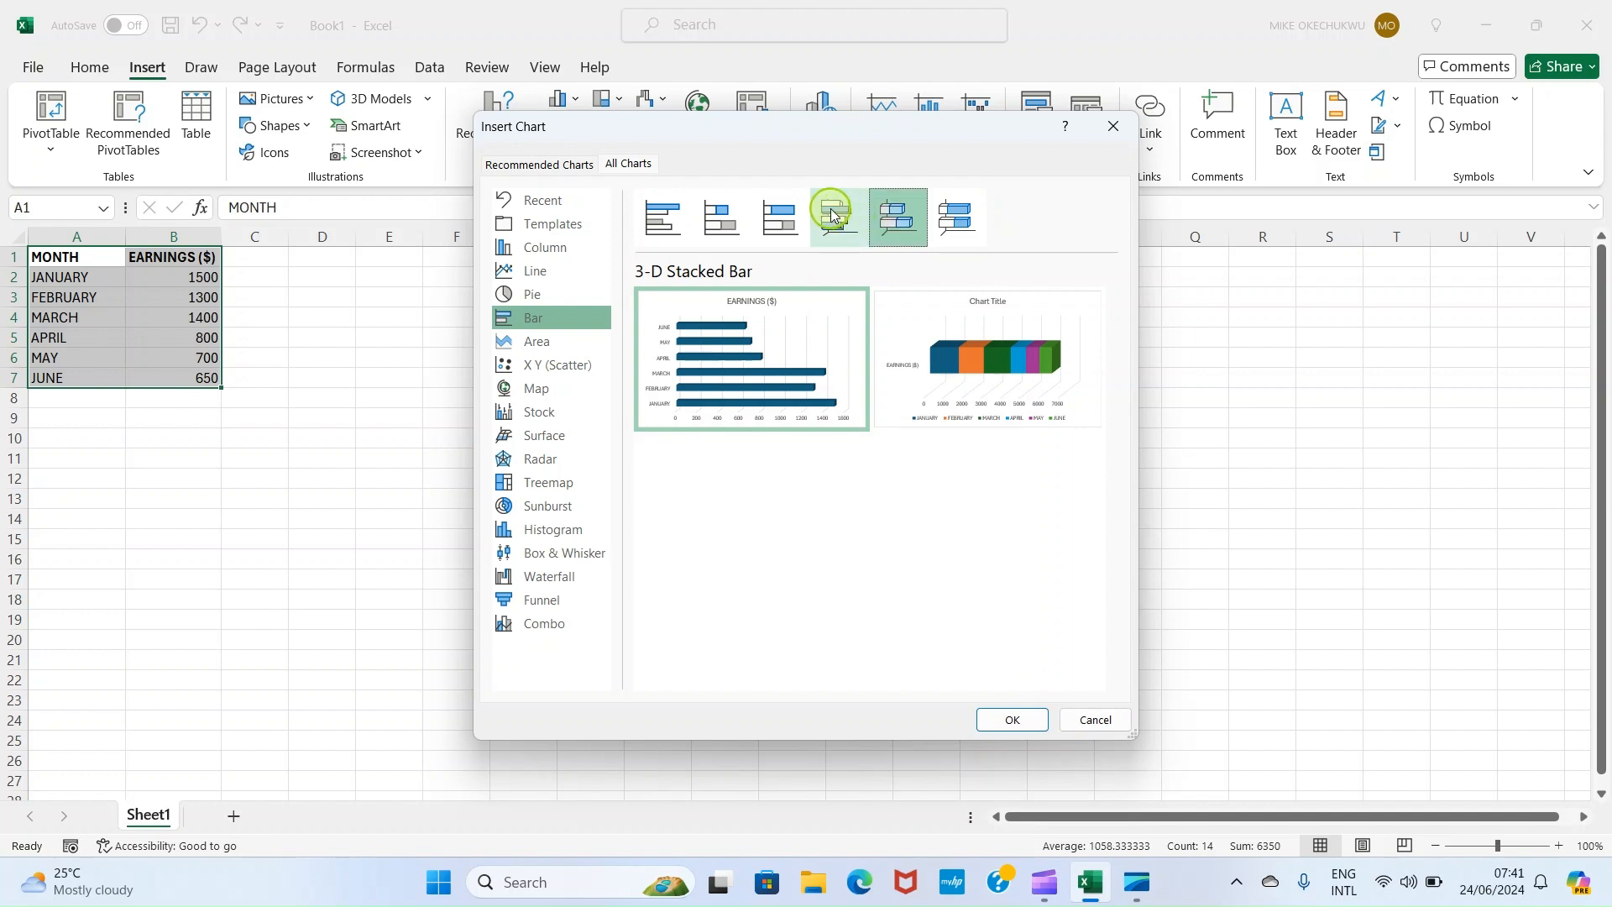
click(833, 216)
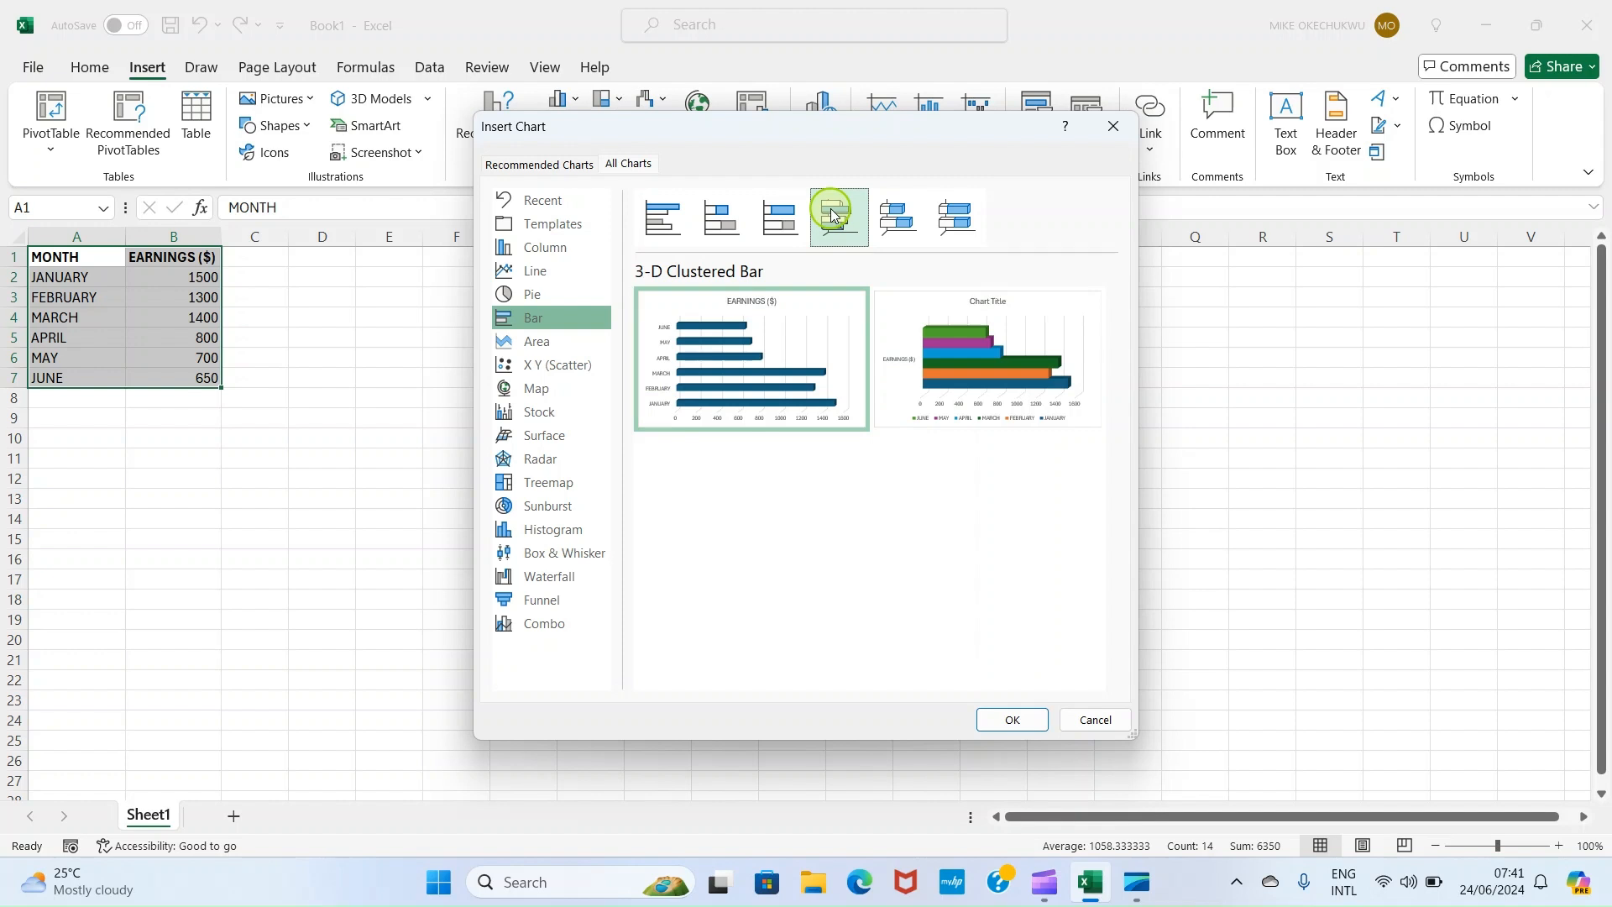
- Insert a Clustered Bar chart, using the variant that plots all months as one single-coloured series
click(658, 216)
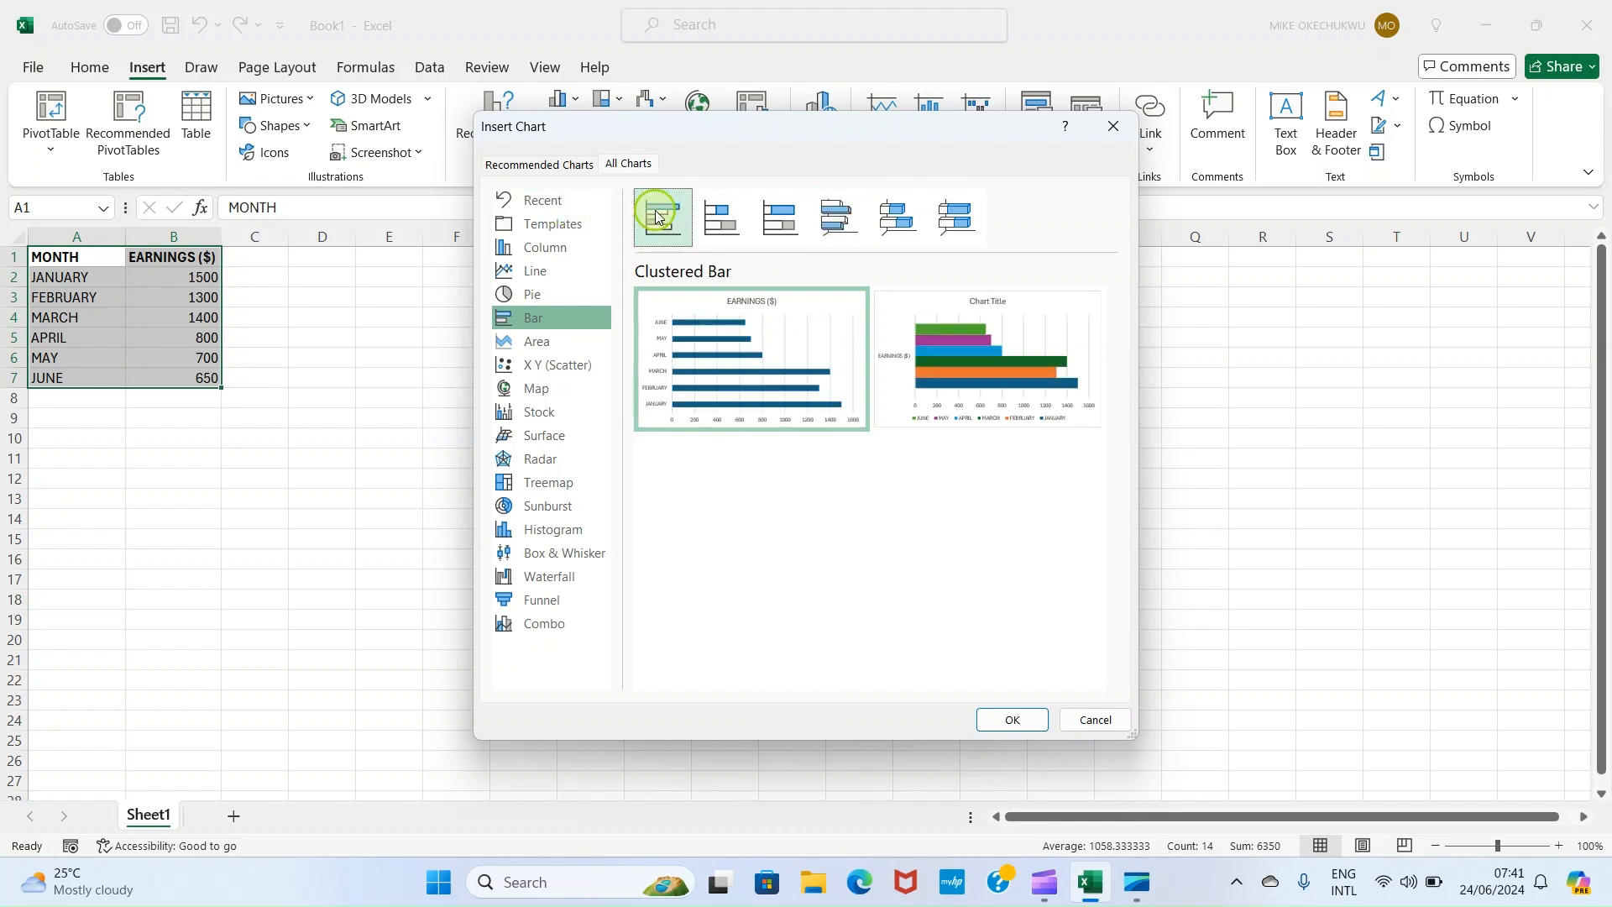
mouse_move(705, 352)
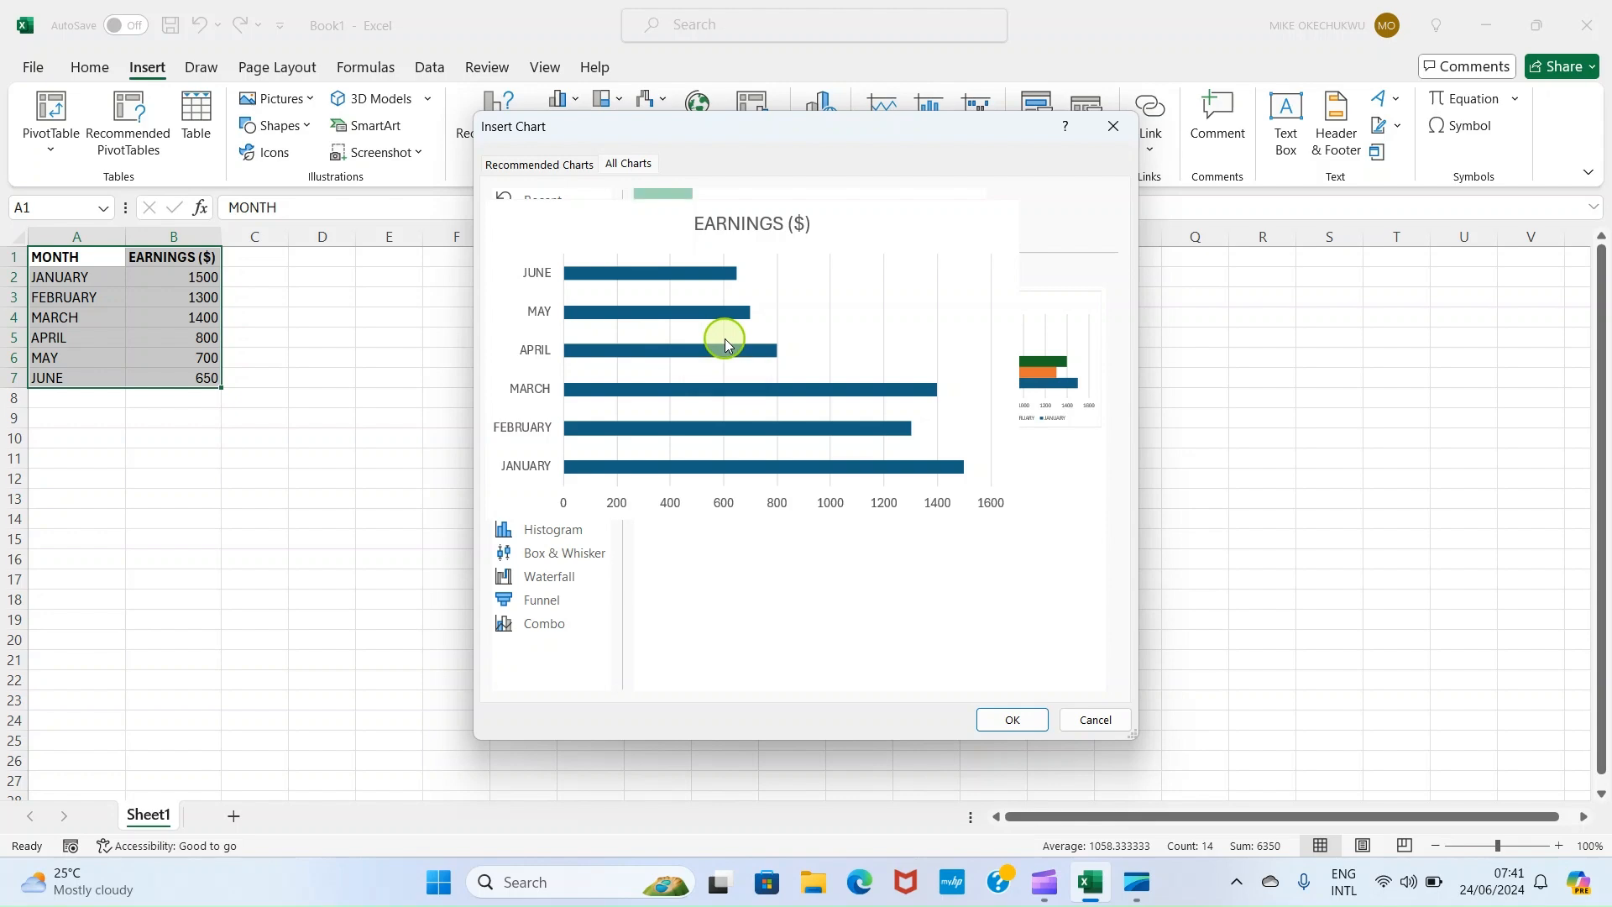
click(1012, 714)
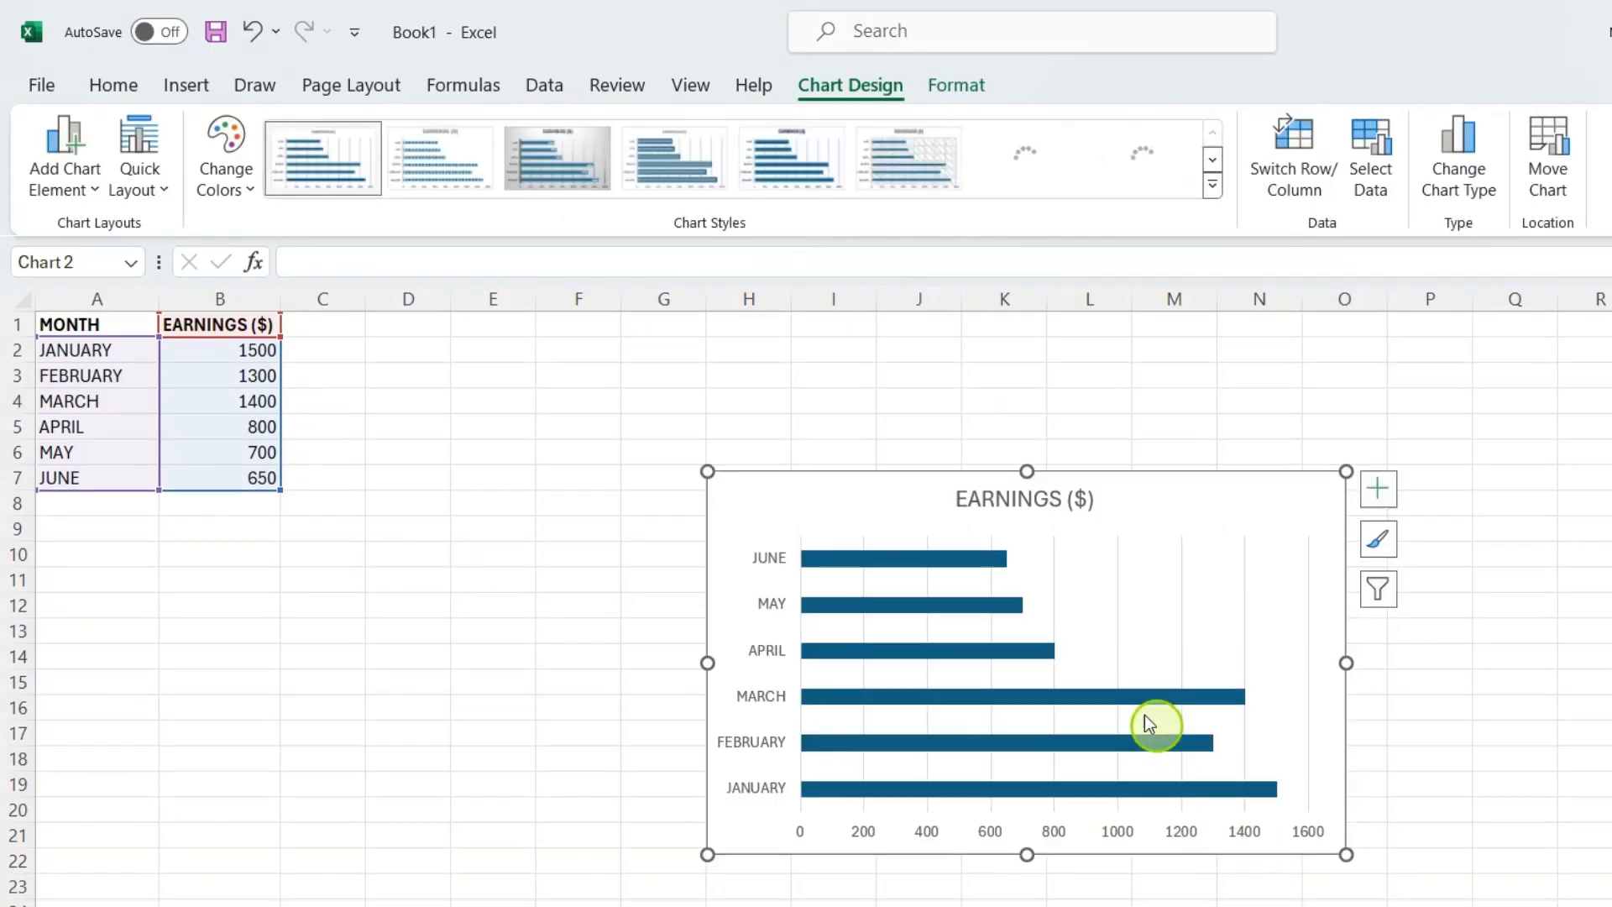
- Try several chart styles on the earnings bar chart, ending with the dark-background style
mouse_move(887, 555)
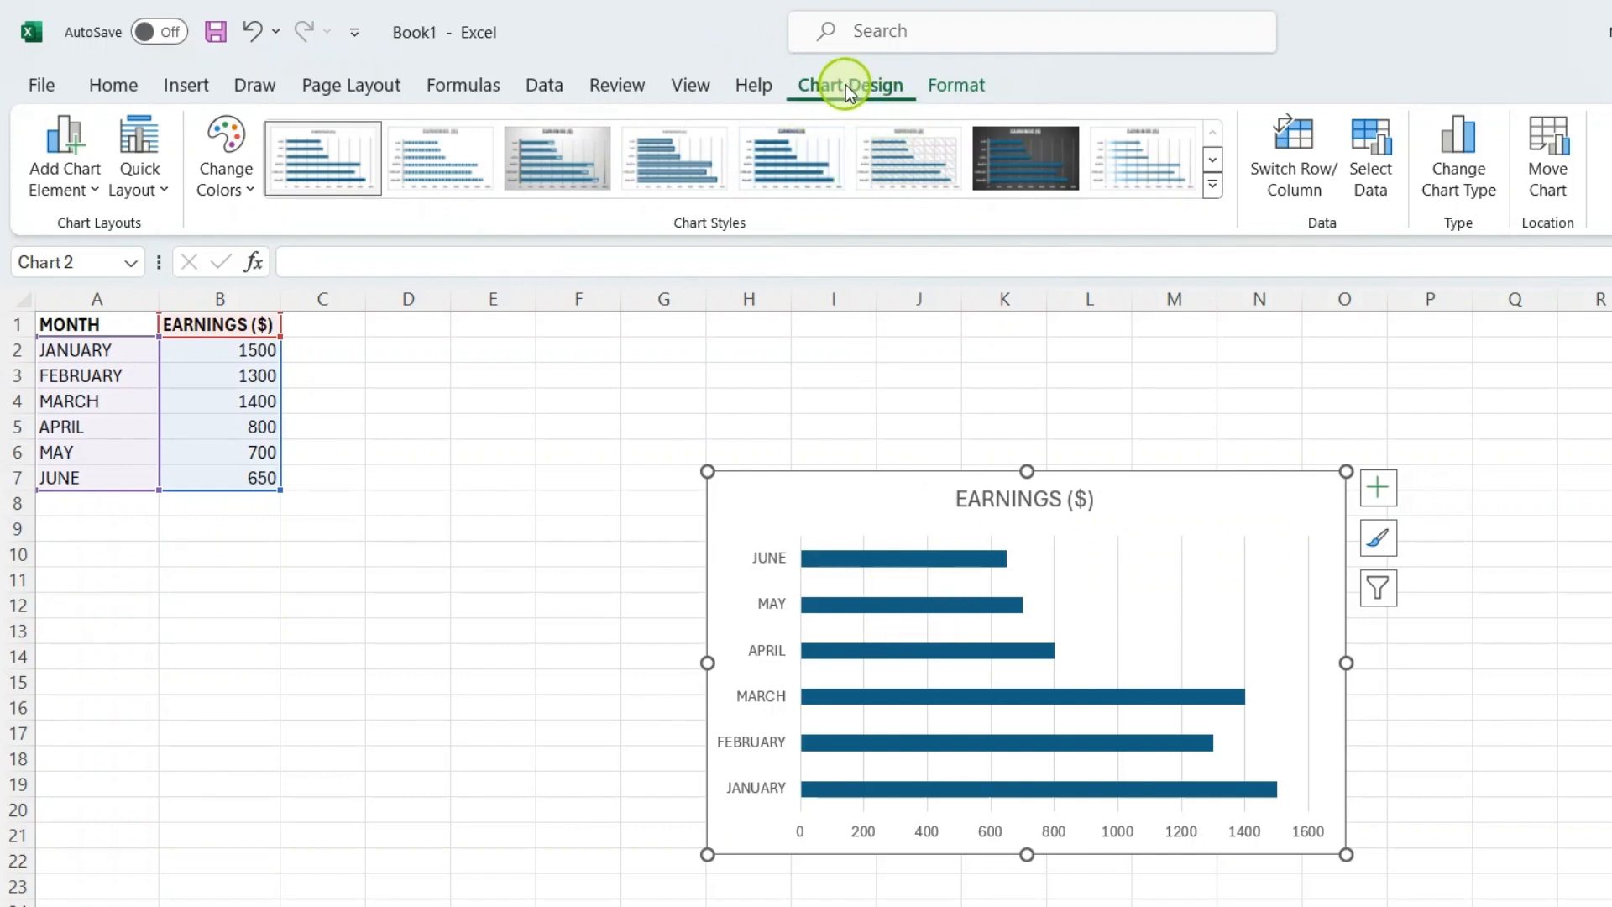
mouse_move(1050, 656)
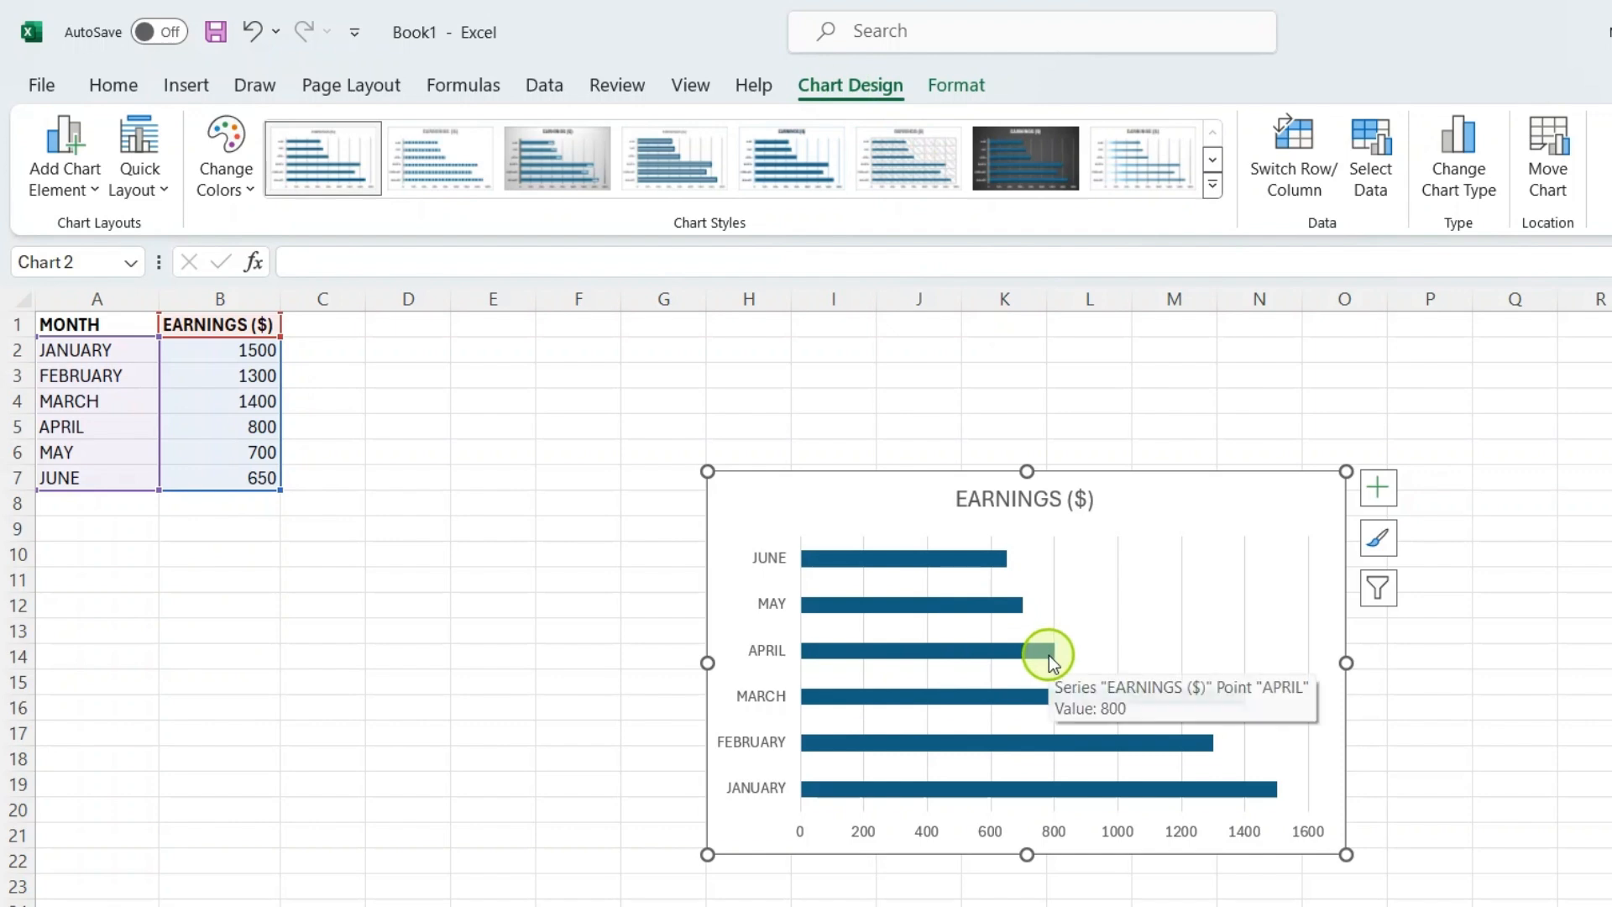
click(975, 158)
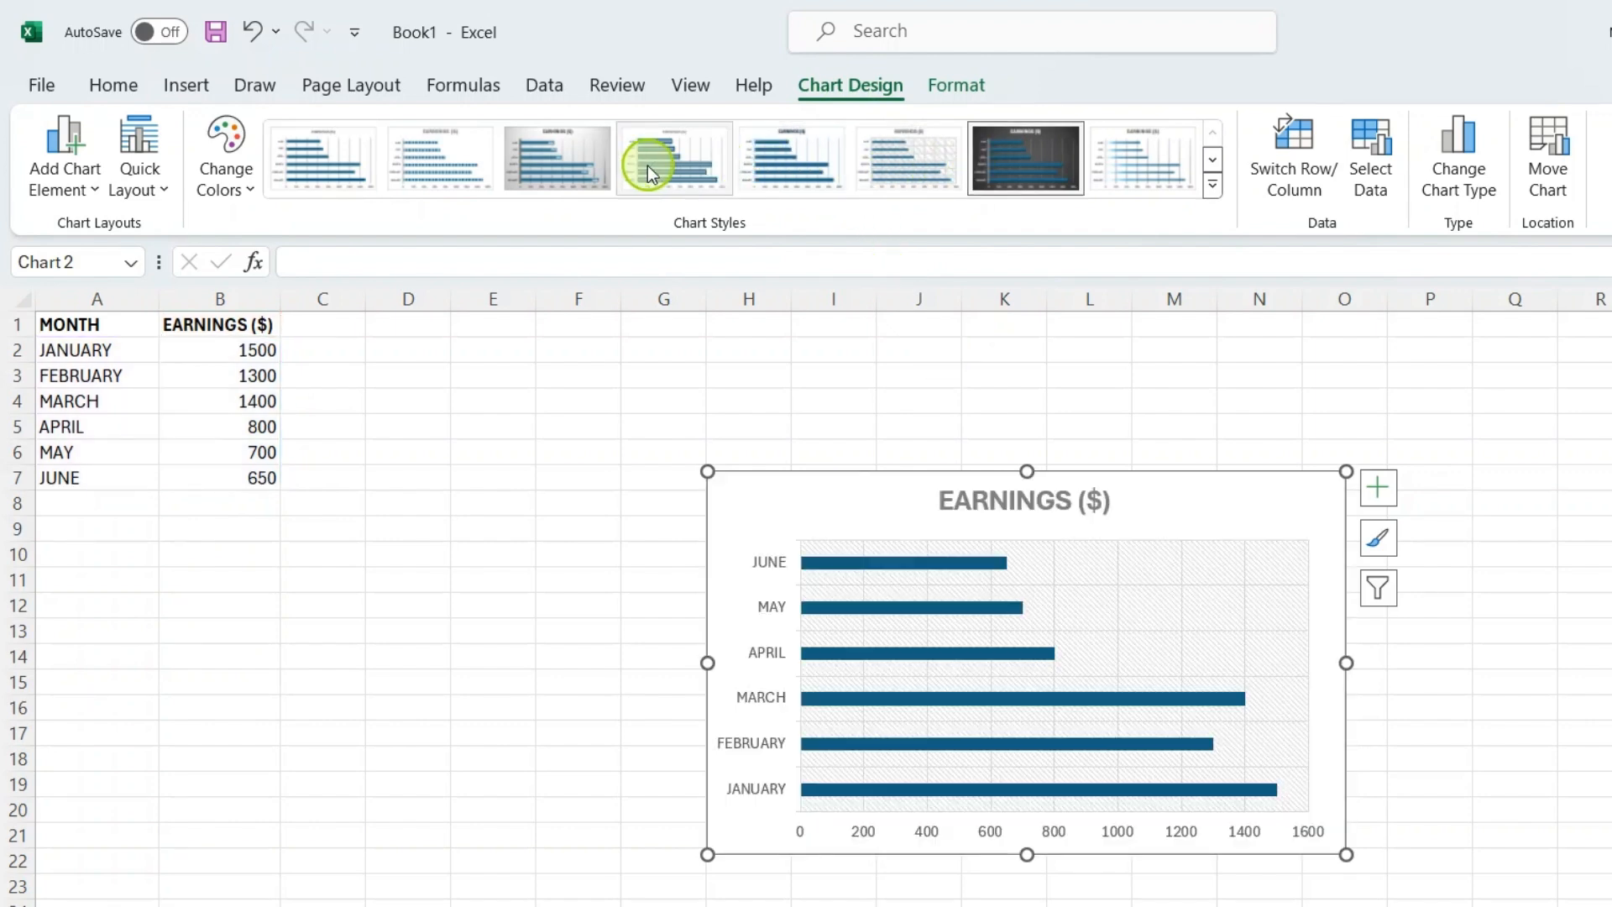
click(650, 161)
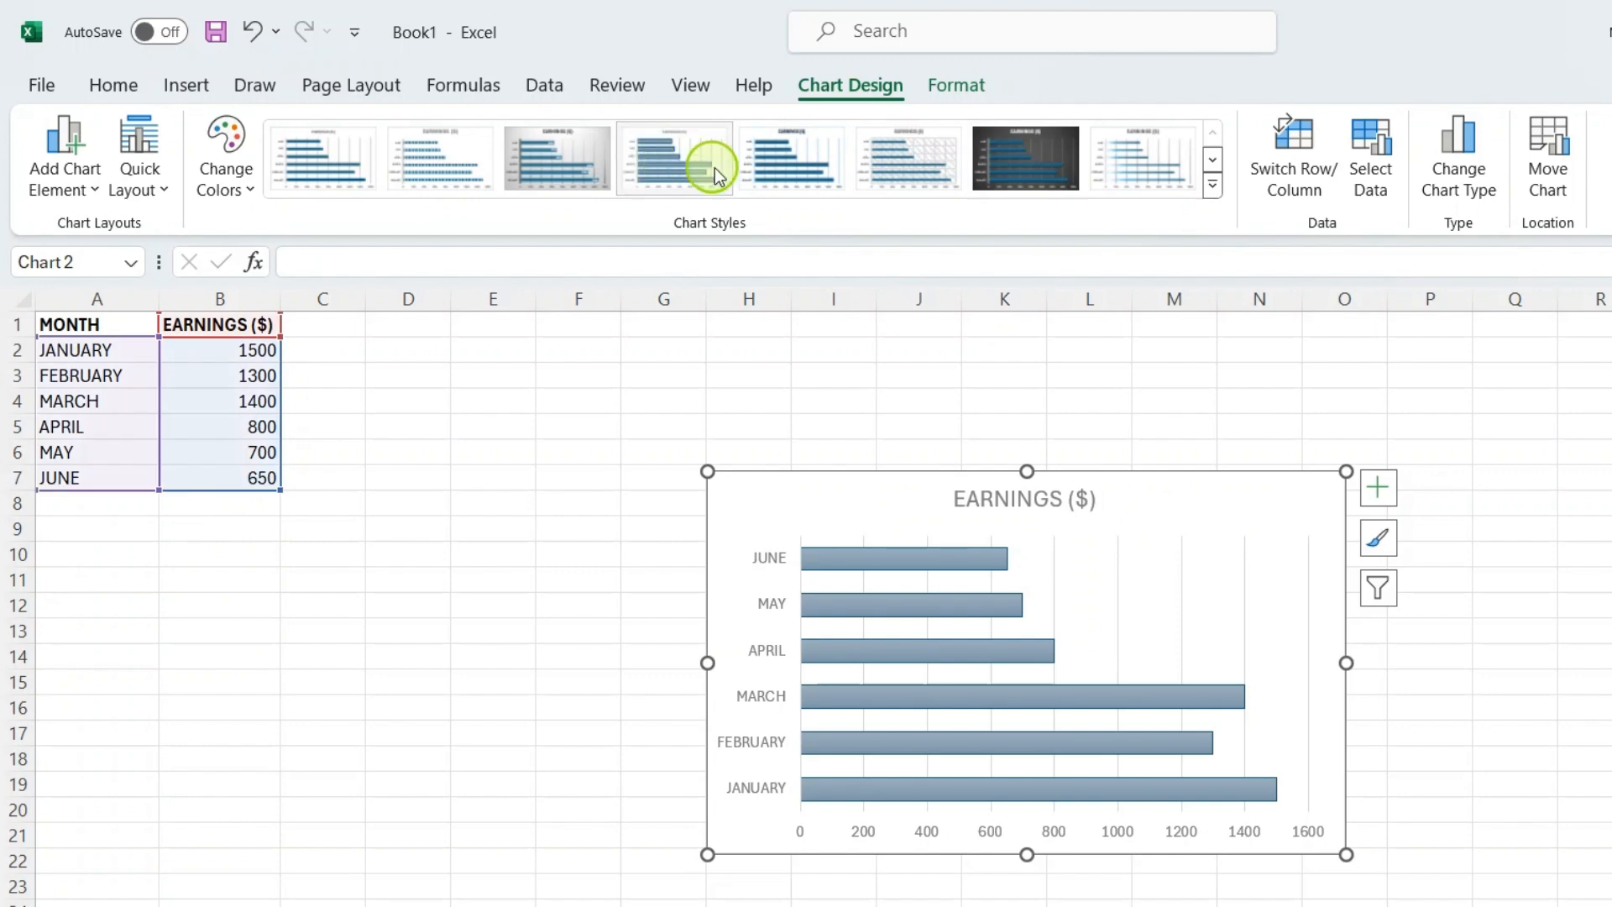
click(1117, 153)
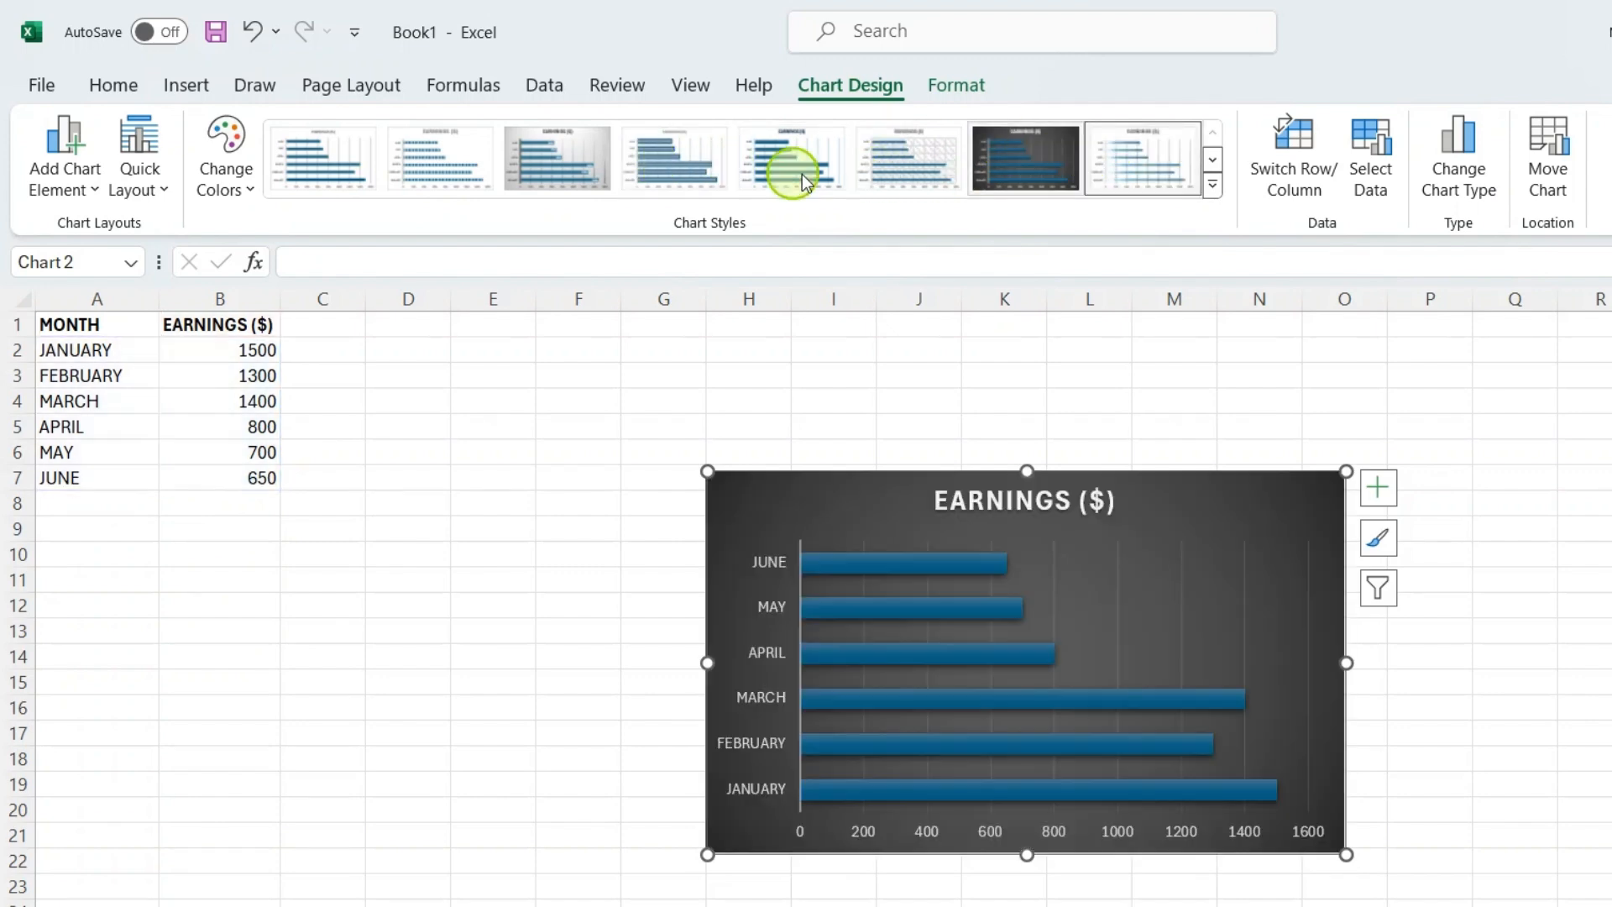
click(769, 153)
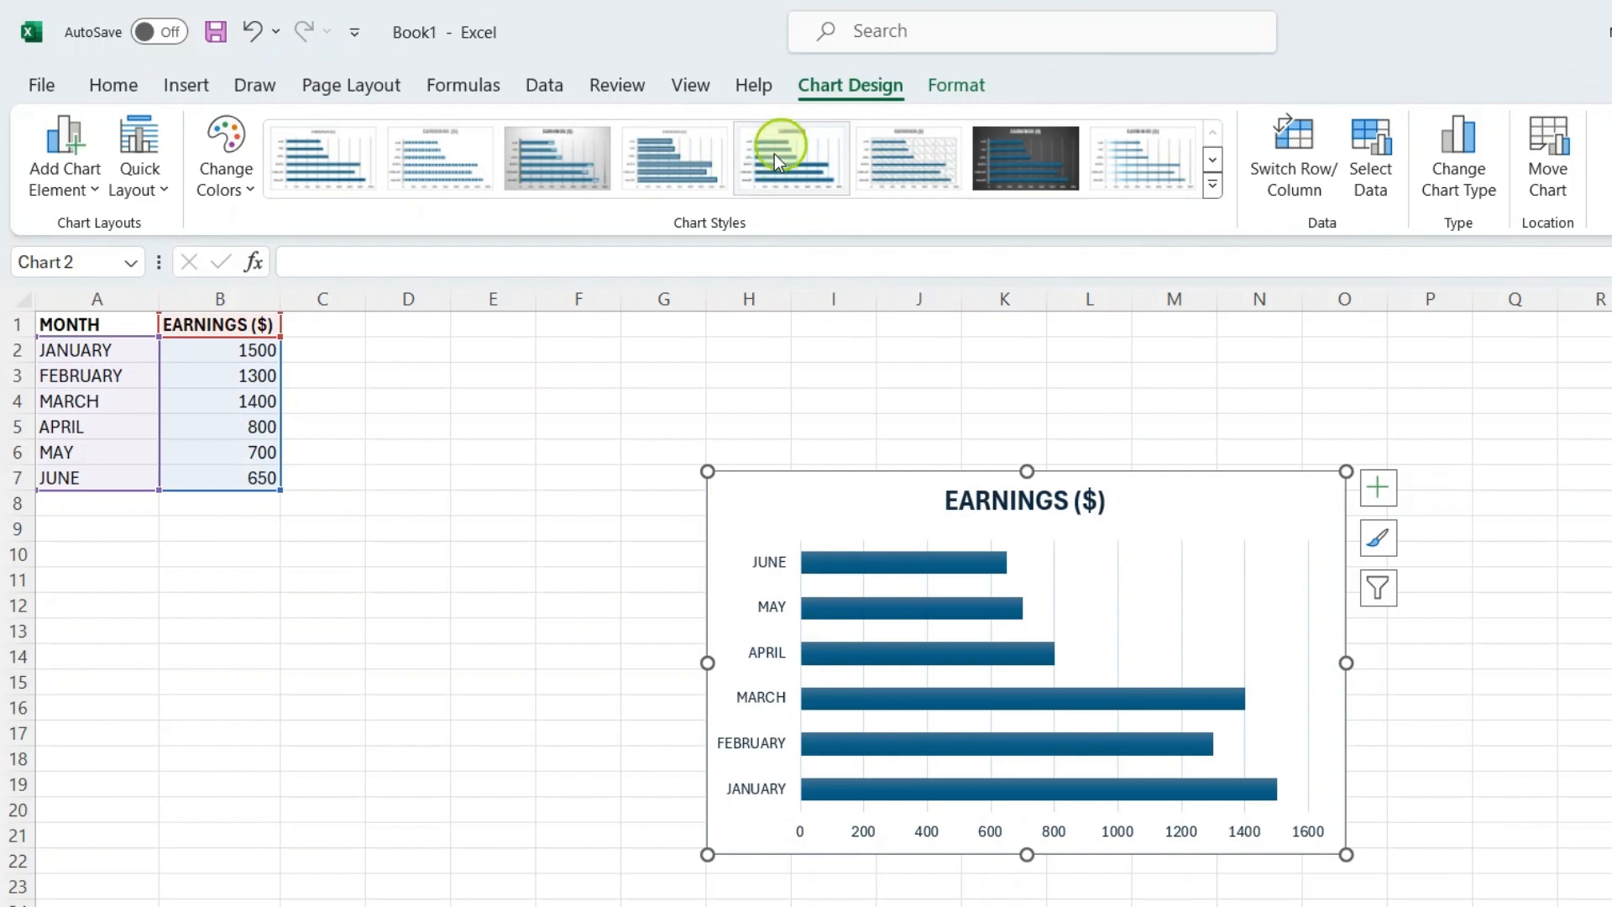
click(984, 128)
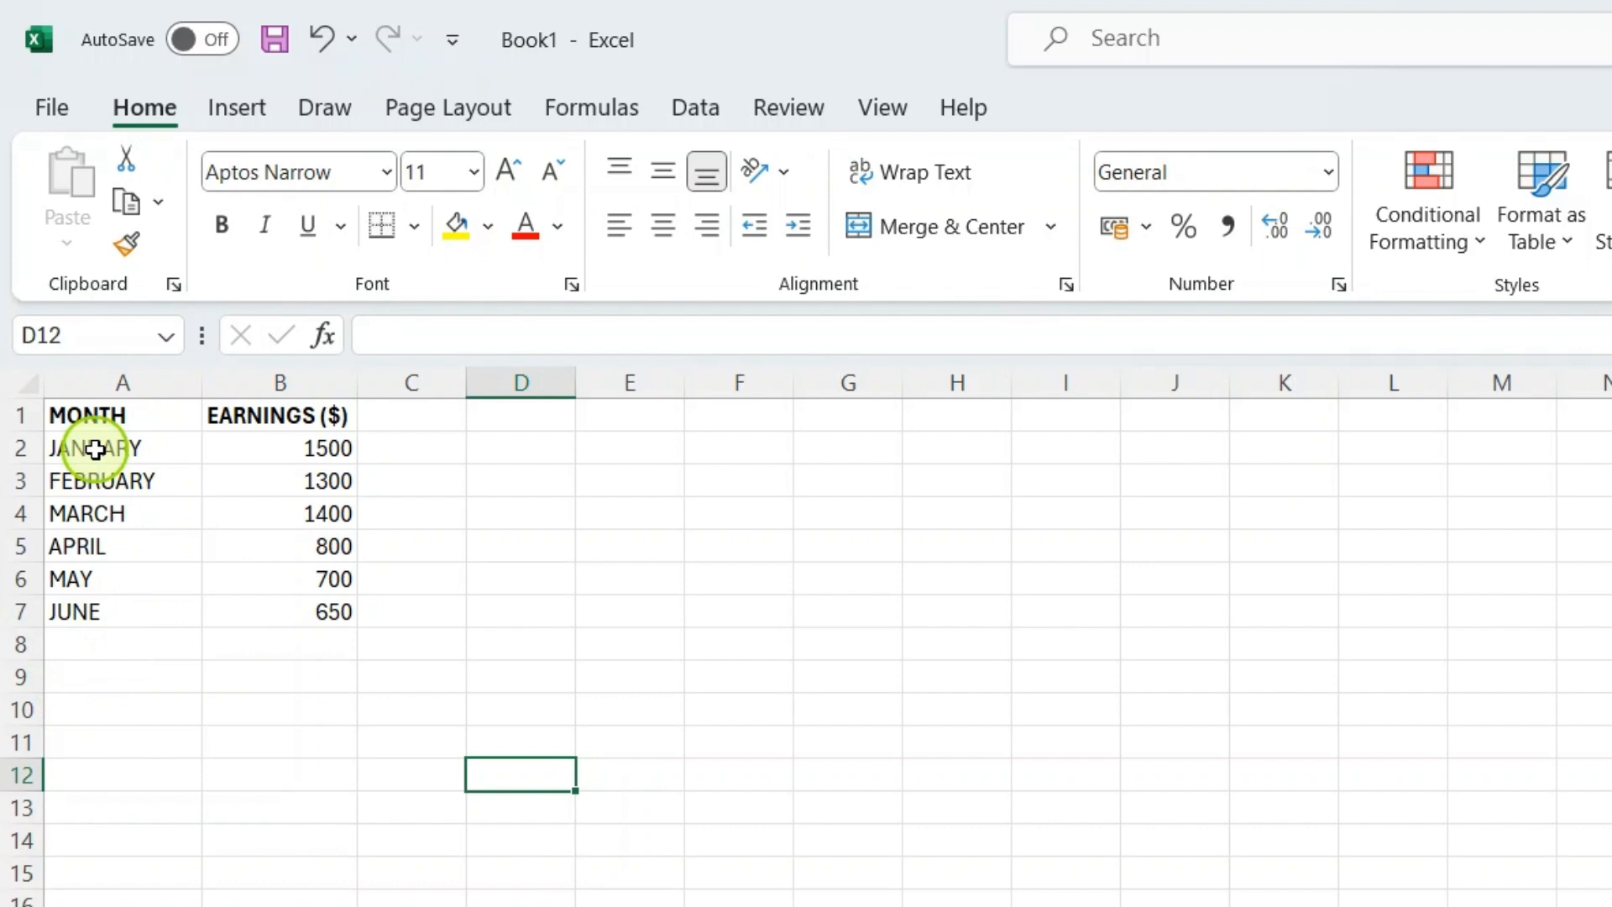
- Extend the month column with JULY in A8 and AUGUST in A9
click(76, 644)
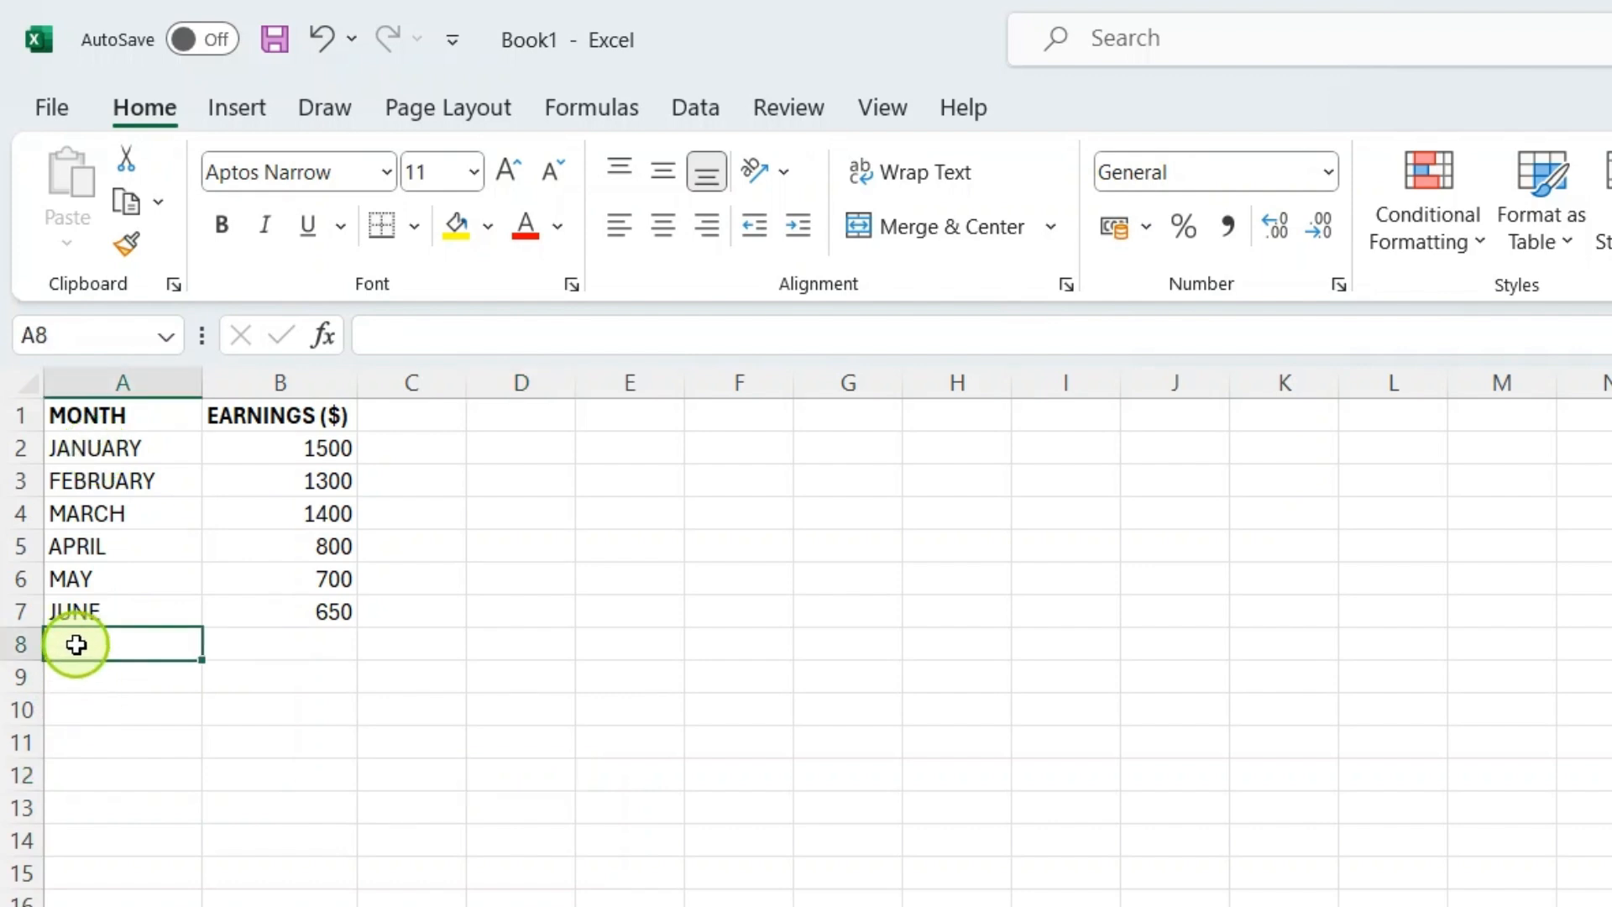
text(JULY)
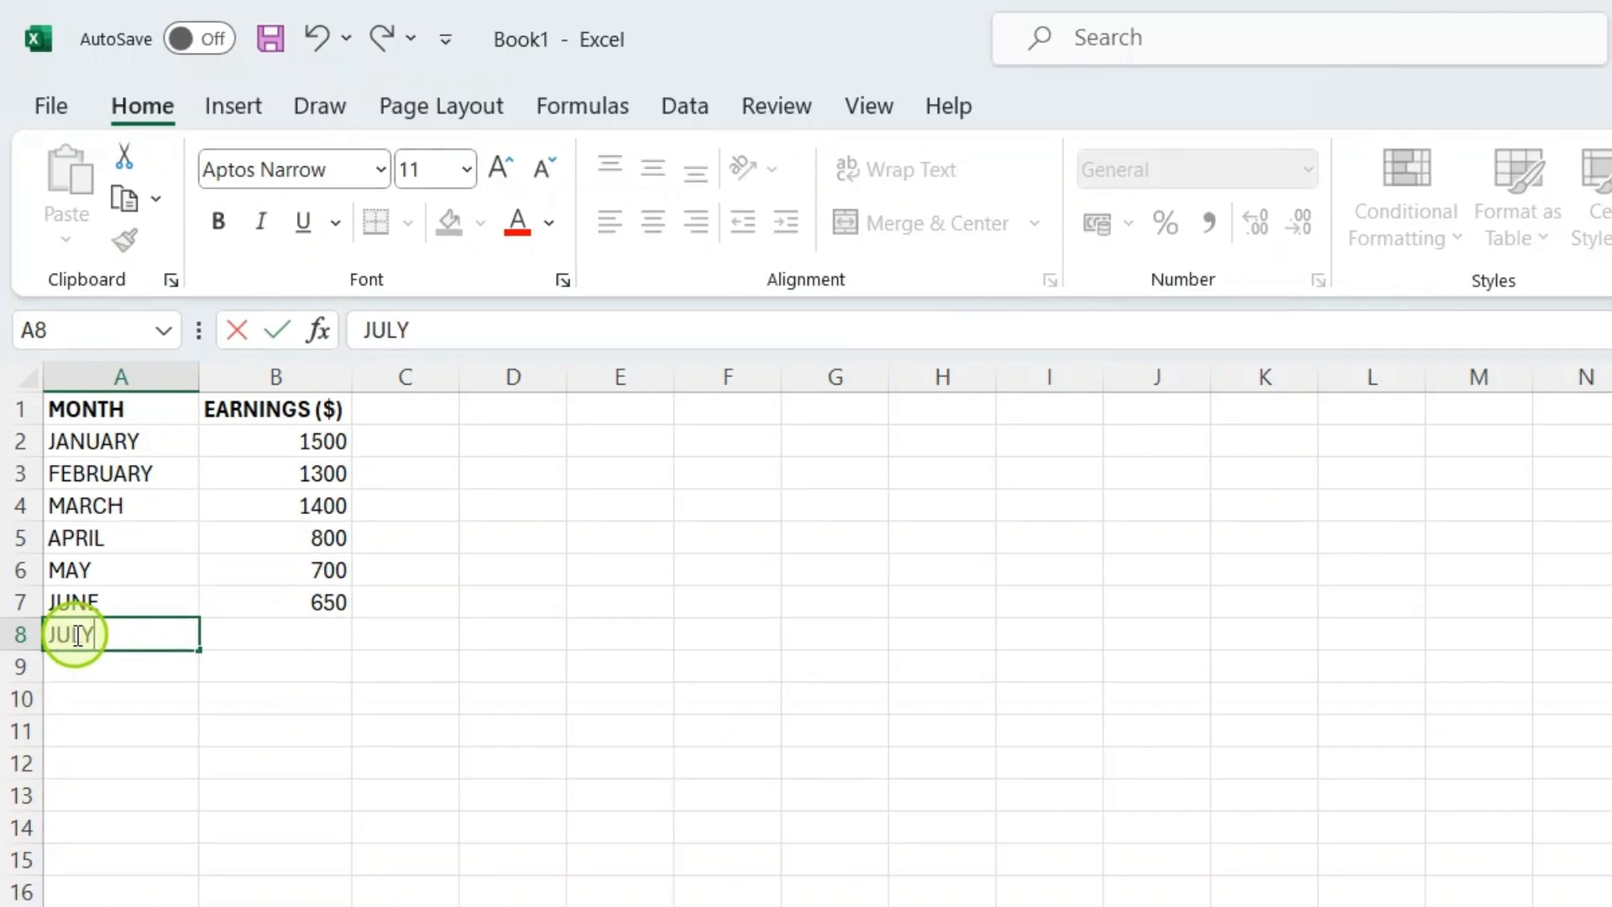
click(100, 674)
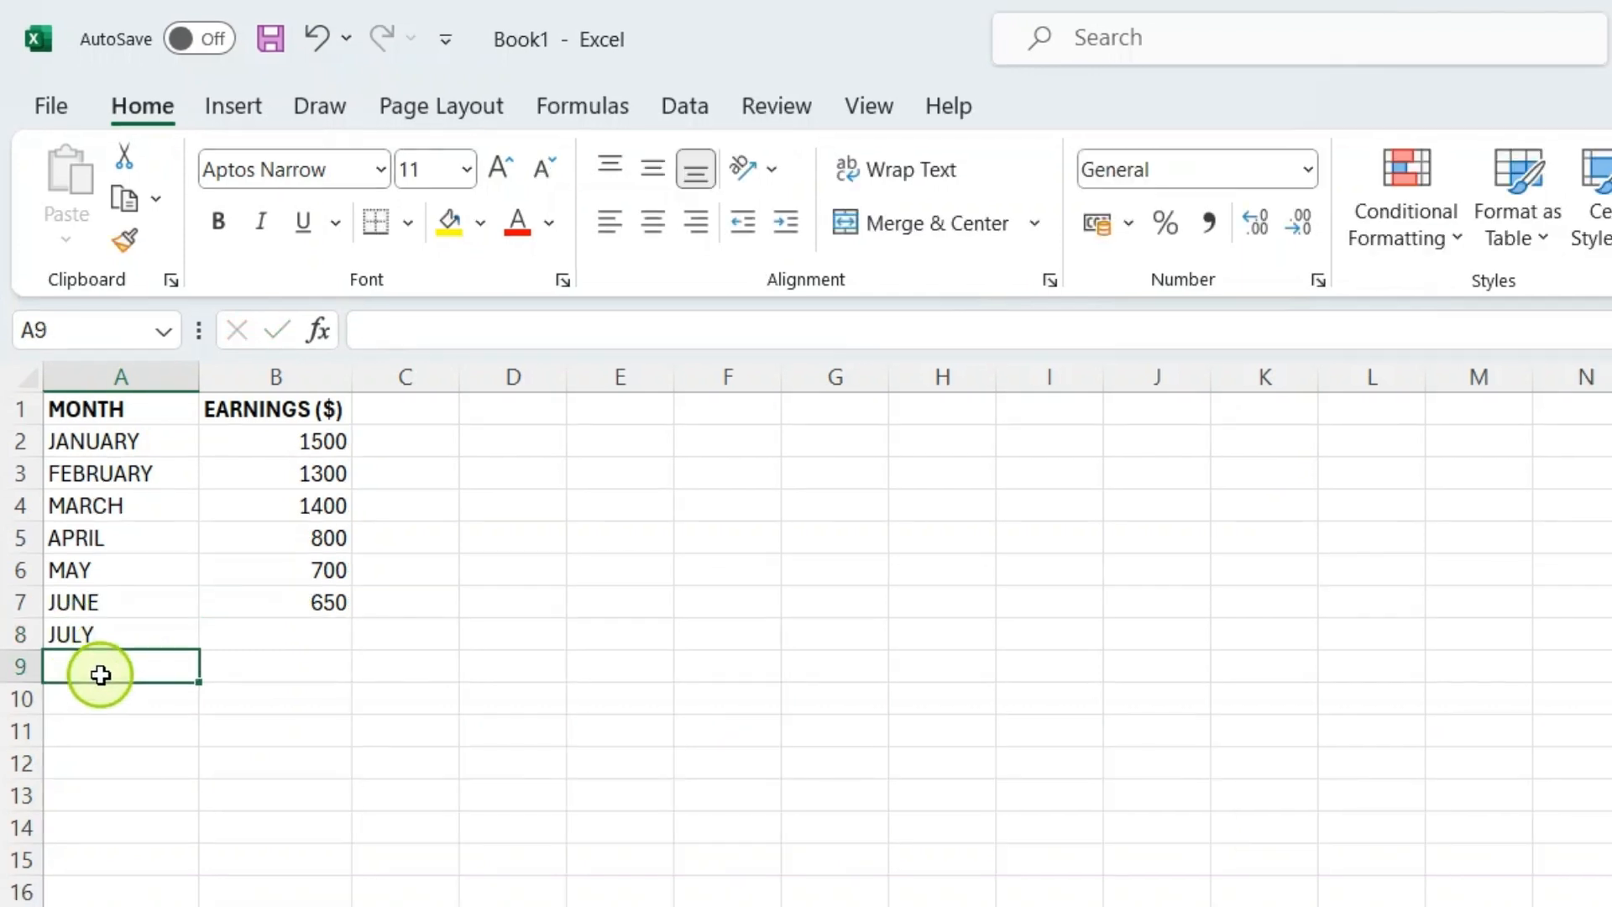
text(AUGUS)
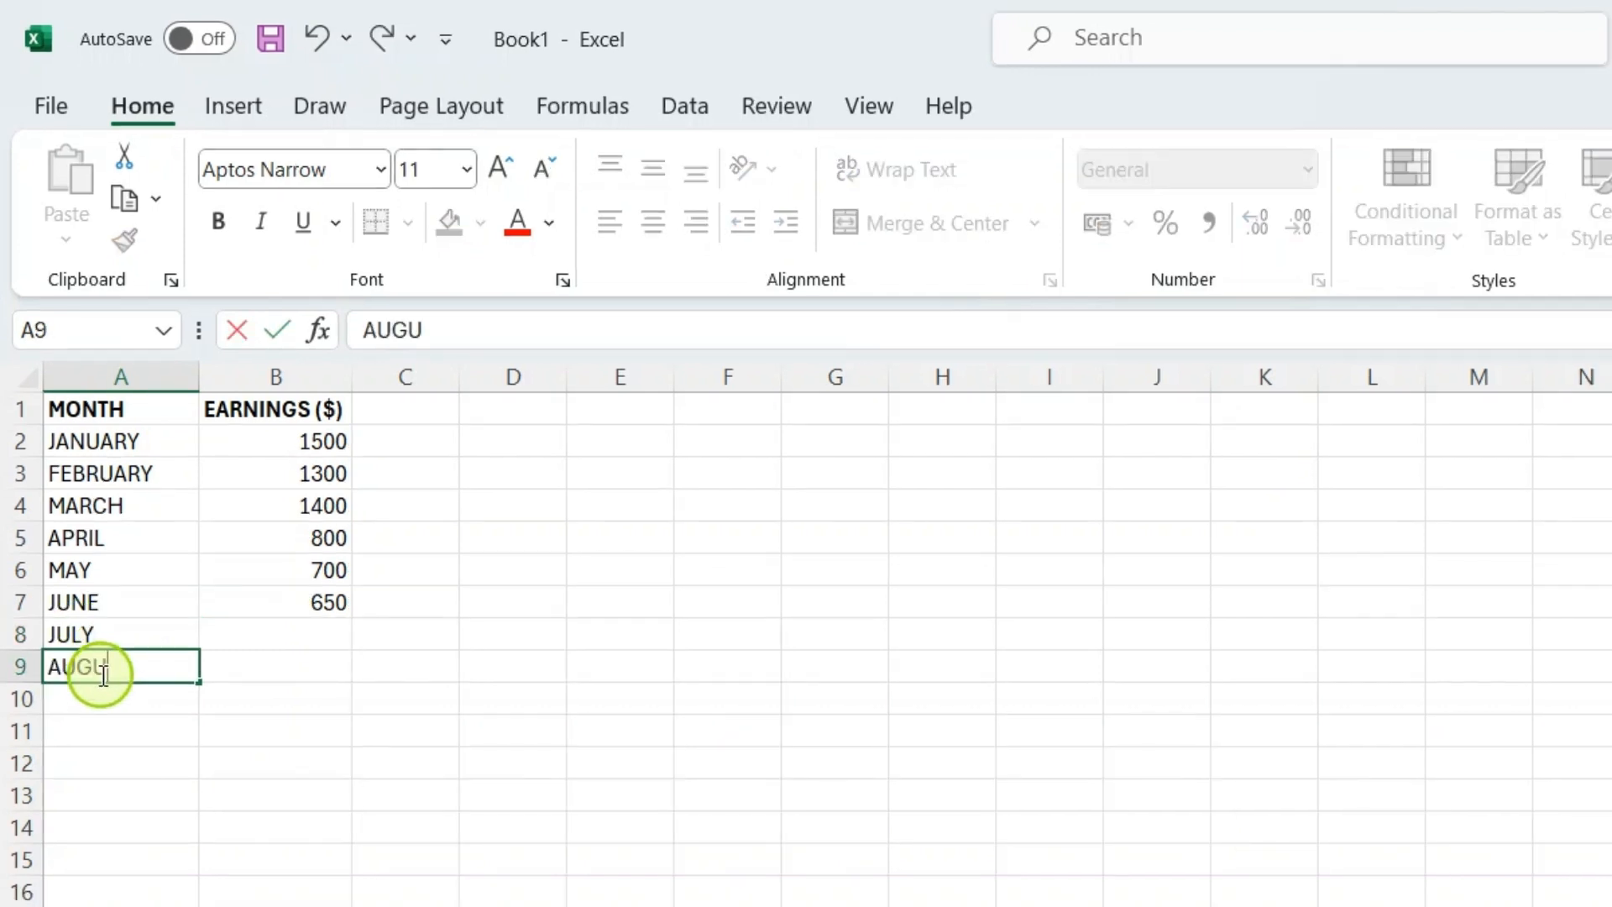
text(T)
click(101, 704)
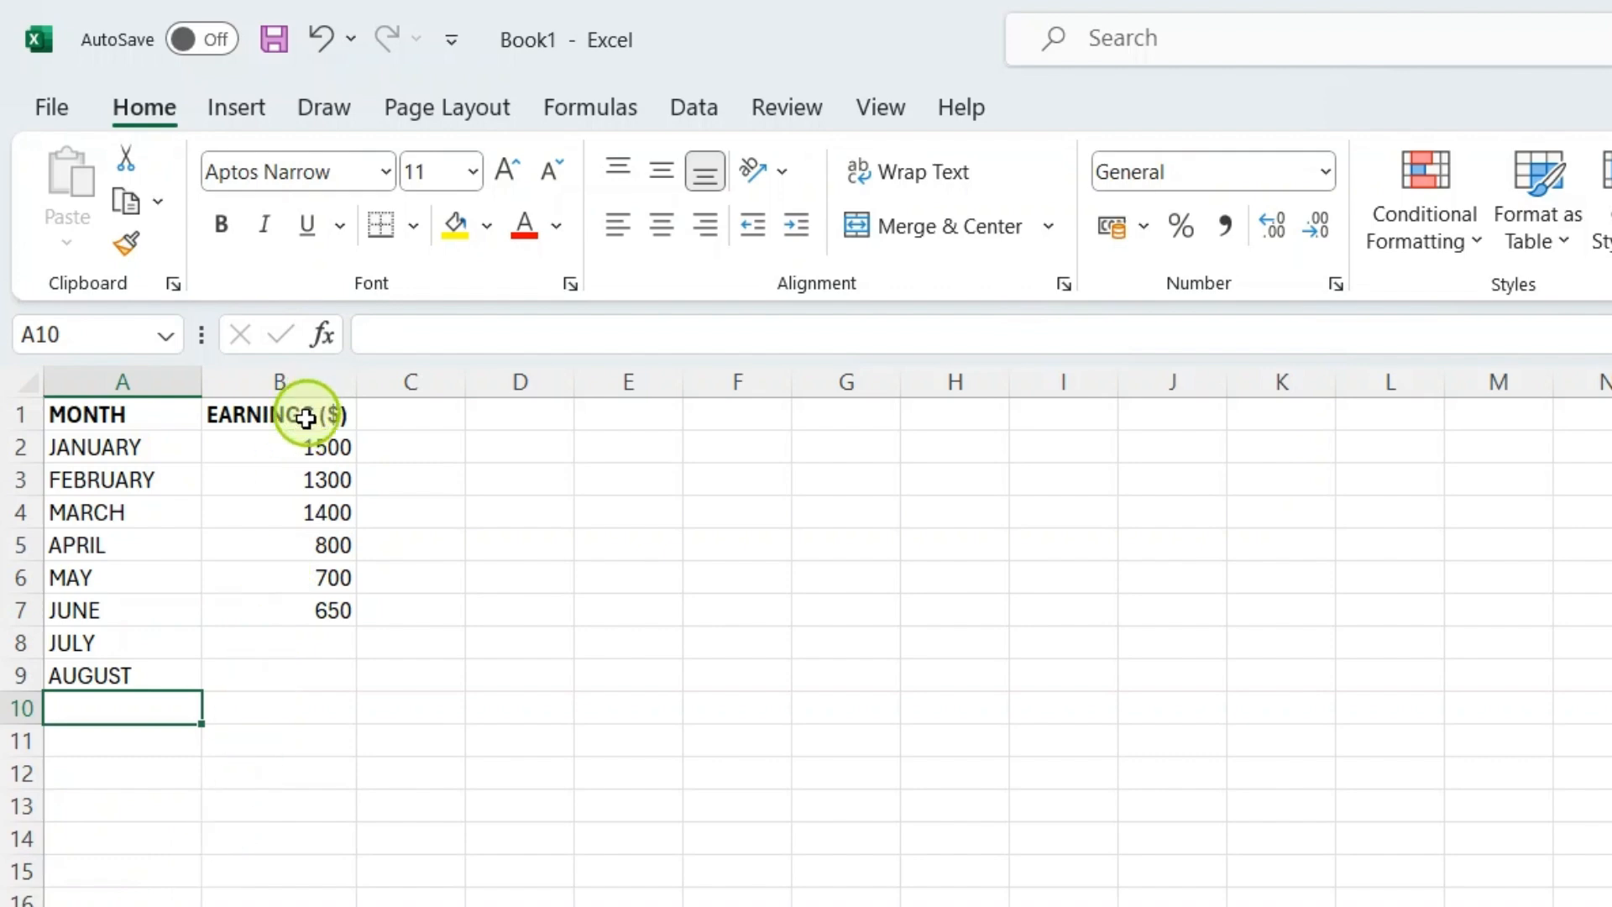
- Set January's earnings in B2 to 800
click(320, 446)
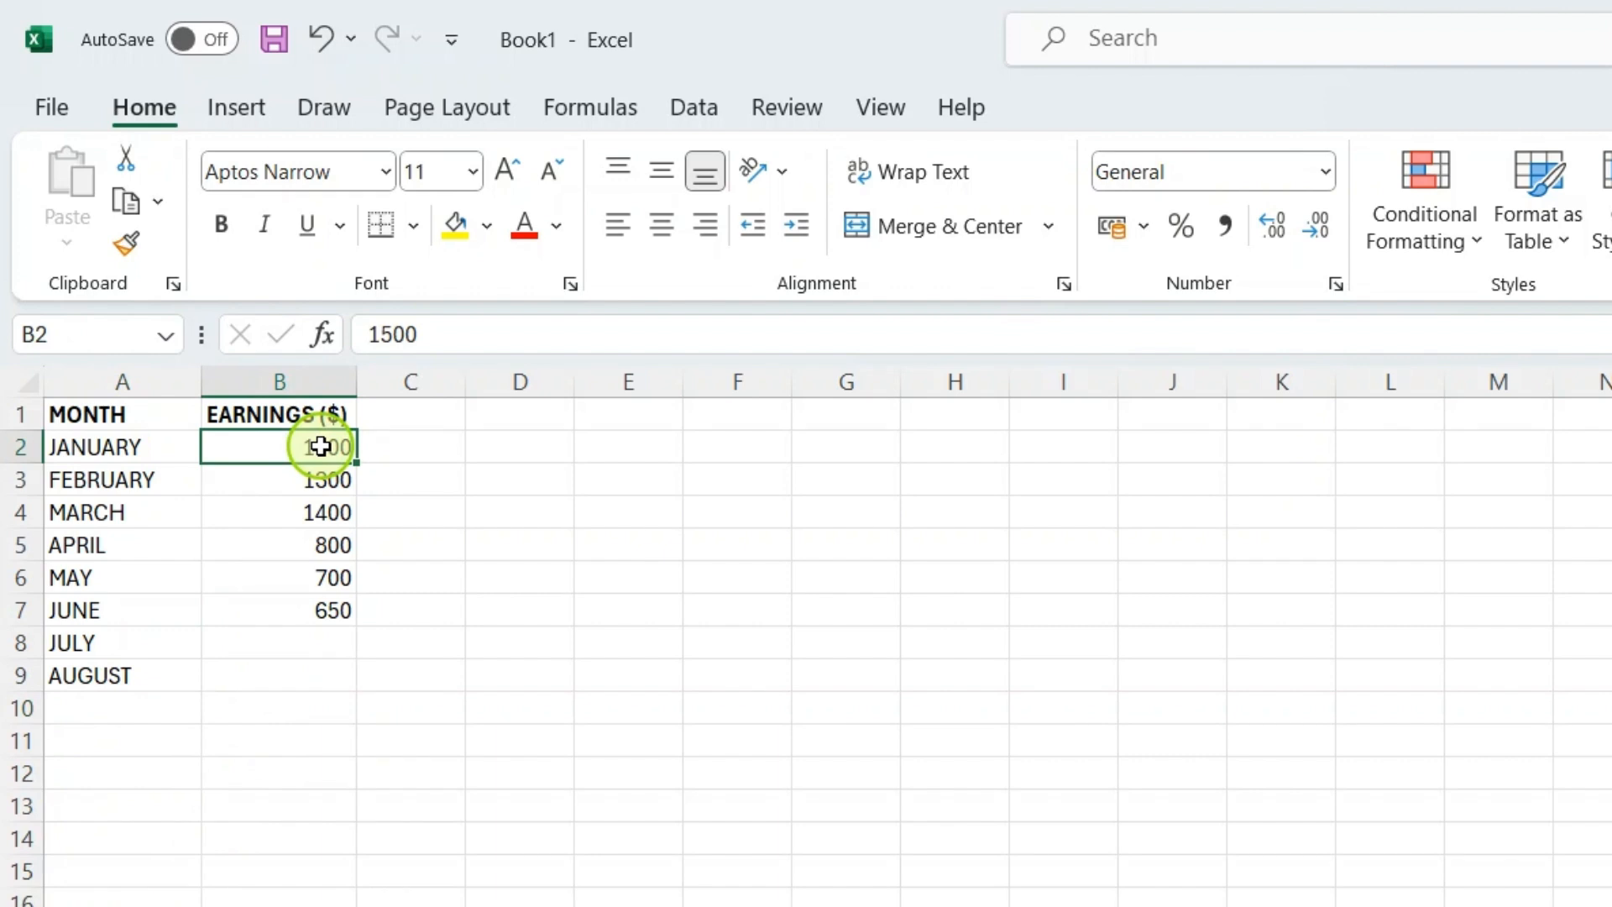
text(800)
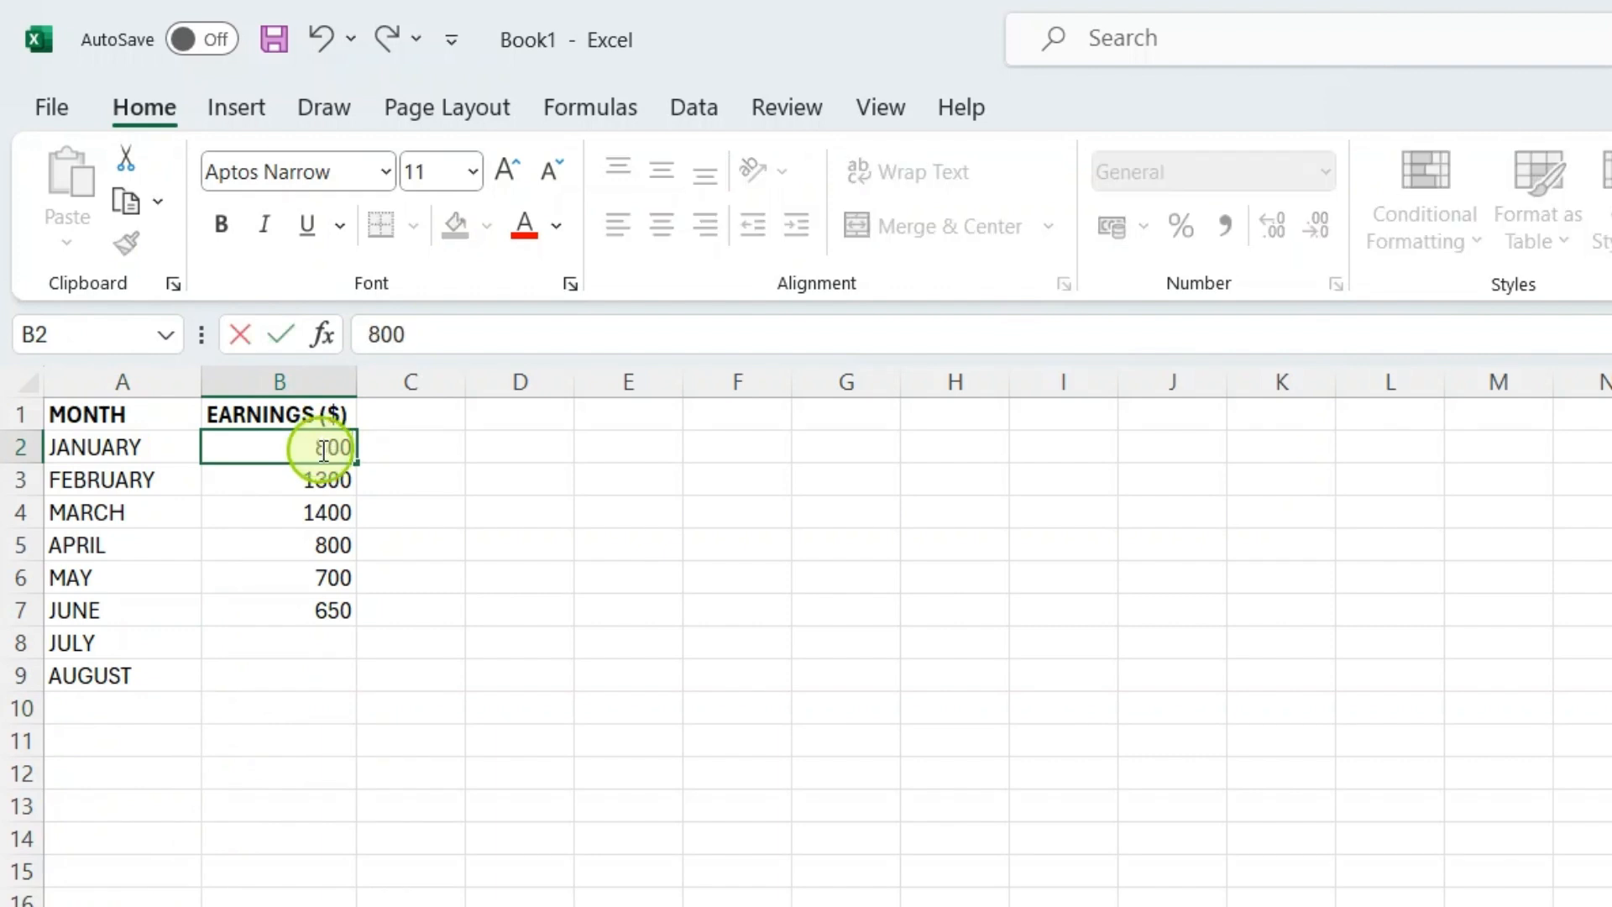
click(325, 475)
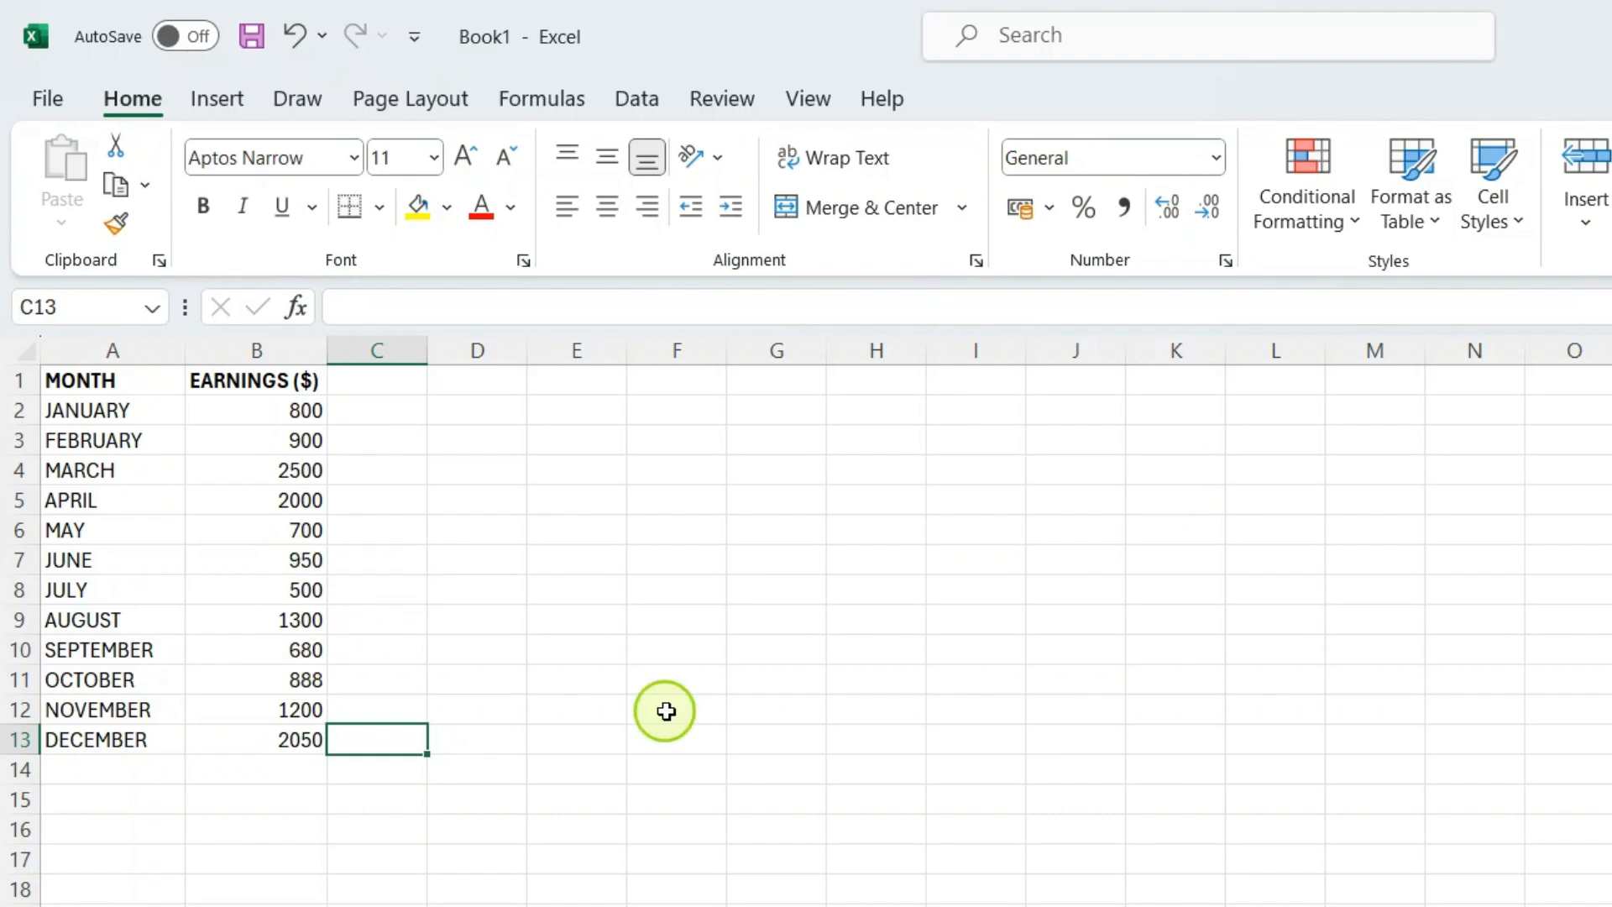
click(703, 655)
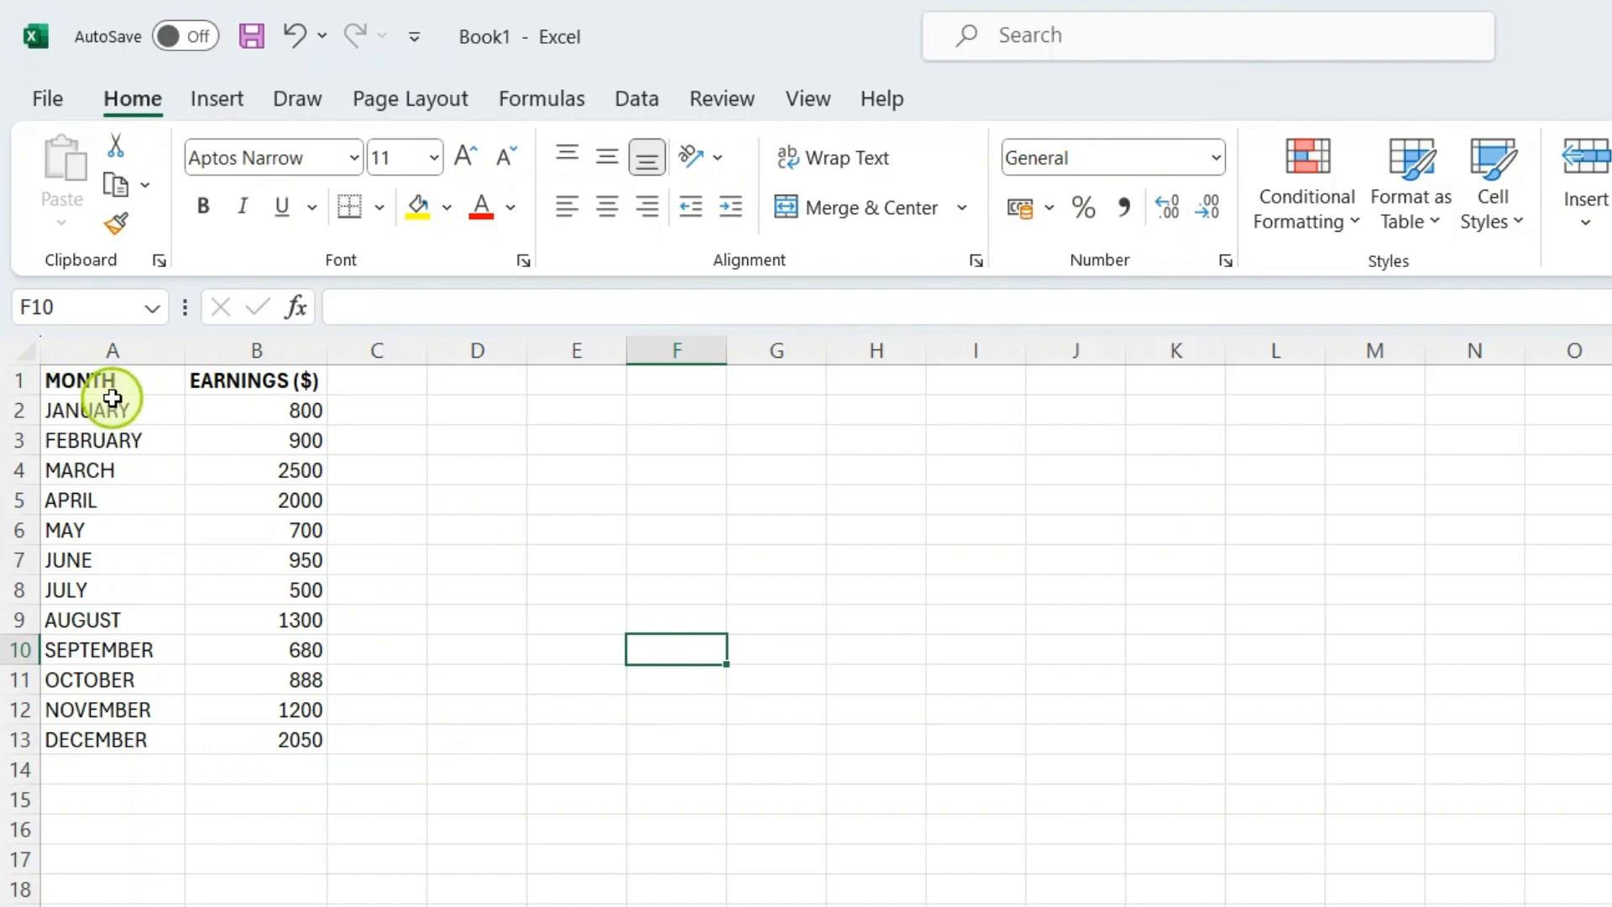
- Select the month and earnings table in A1:B13 and display the line chart types available for it
click(65, 378)
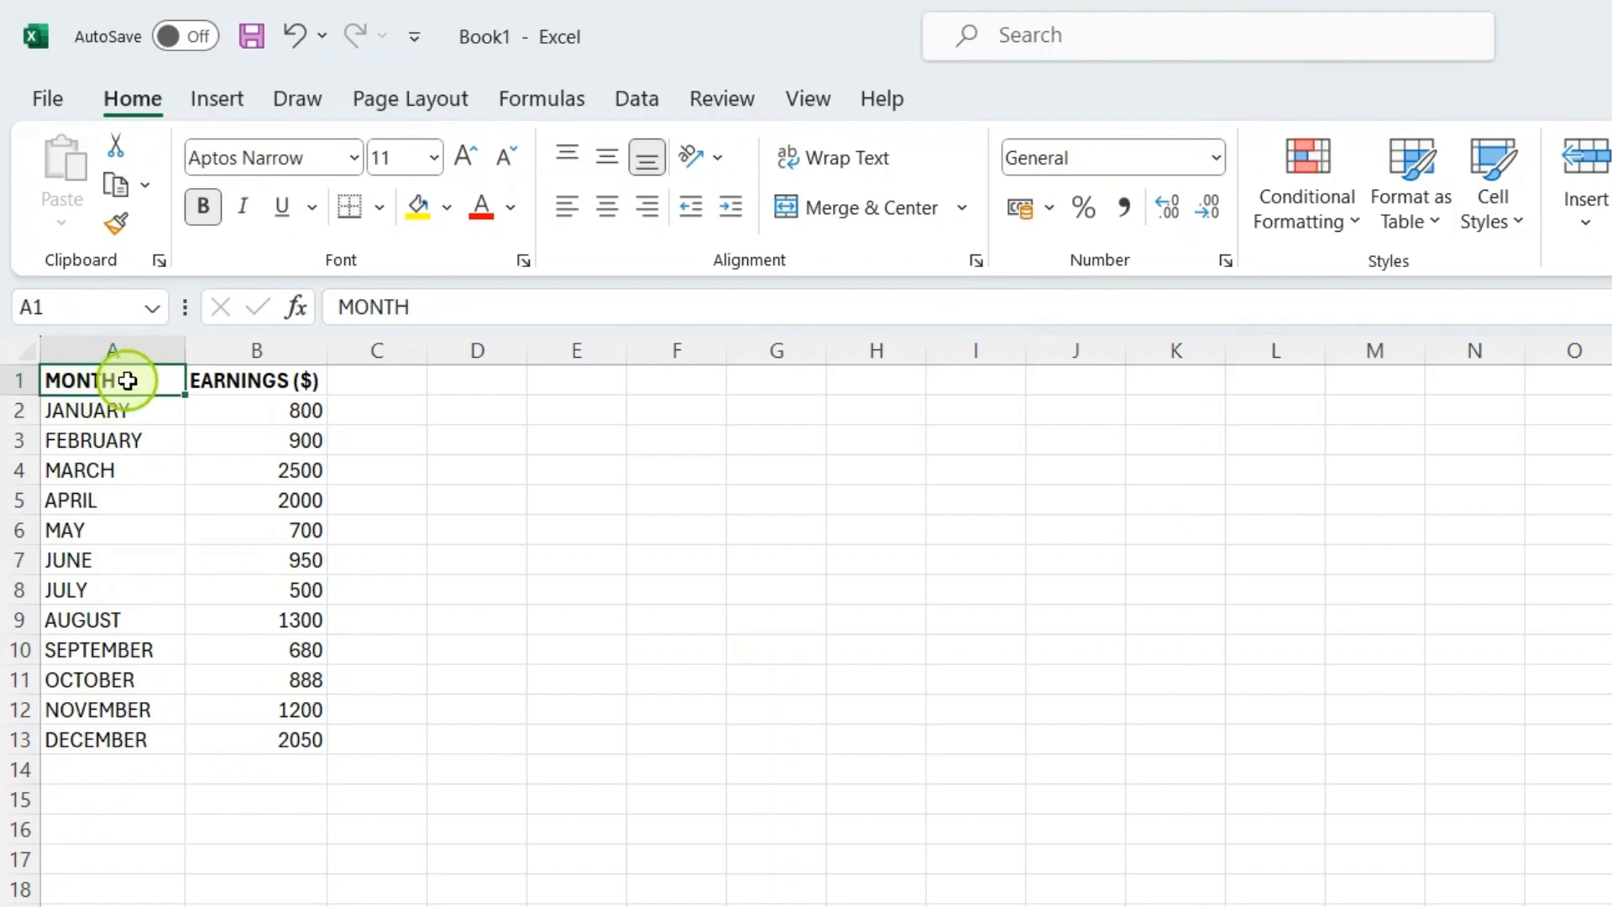
drag(130, 380, 298, 747)
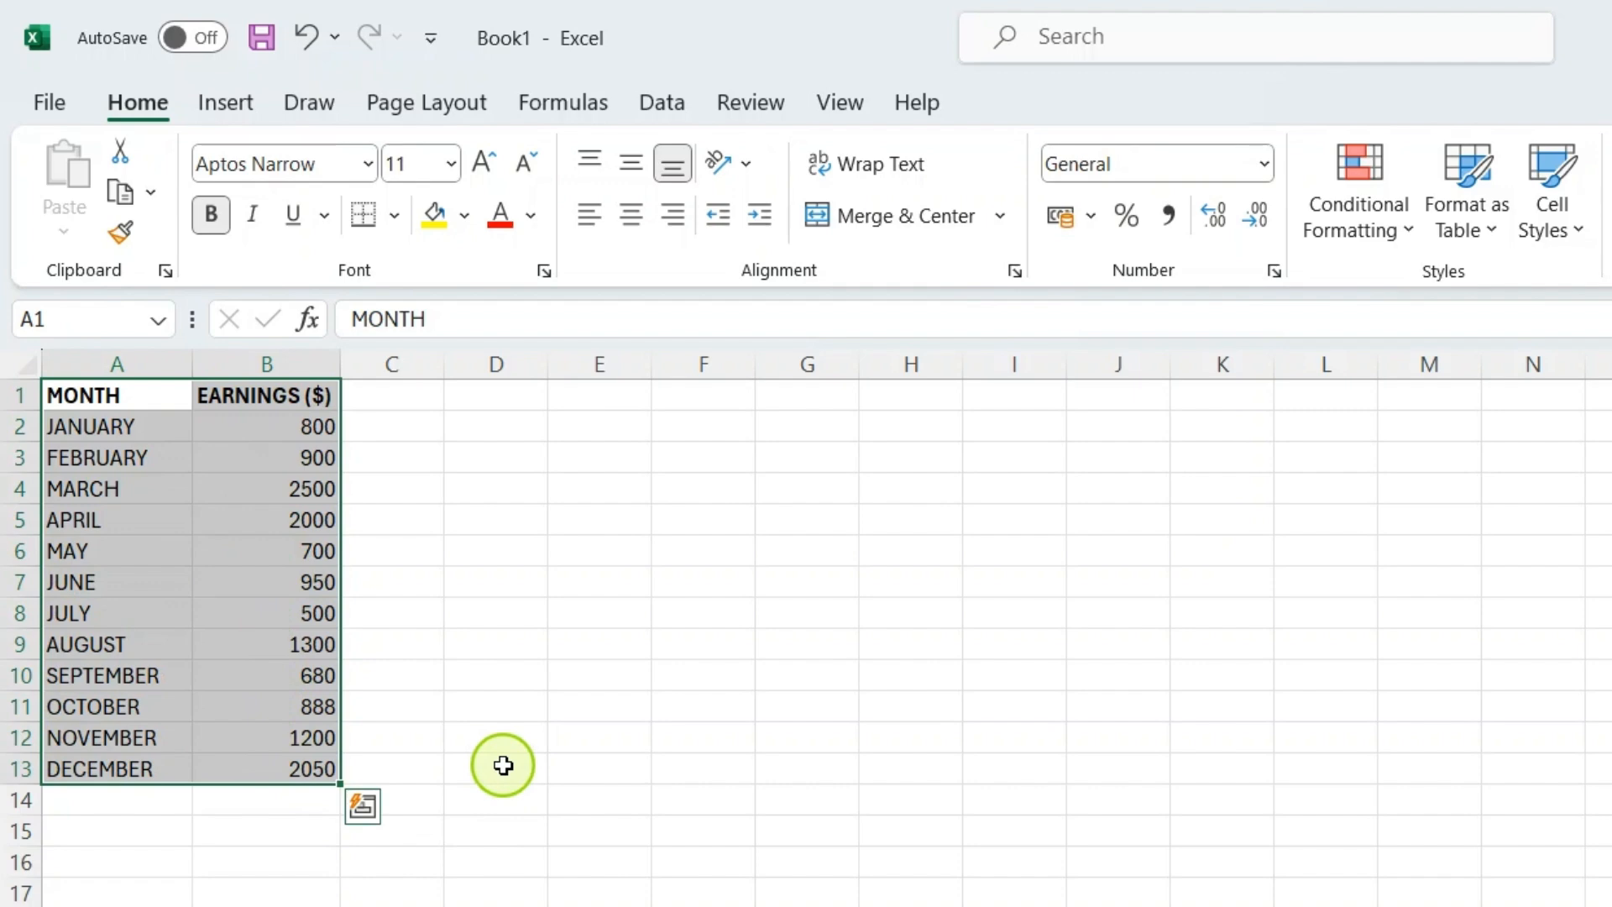
click(224, 101)
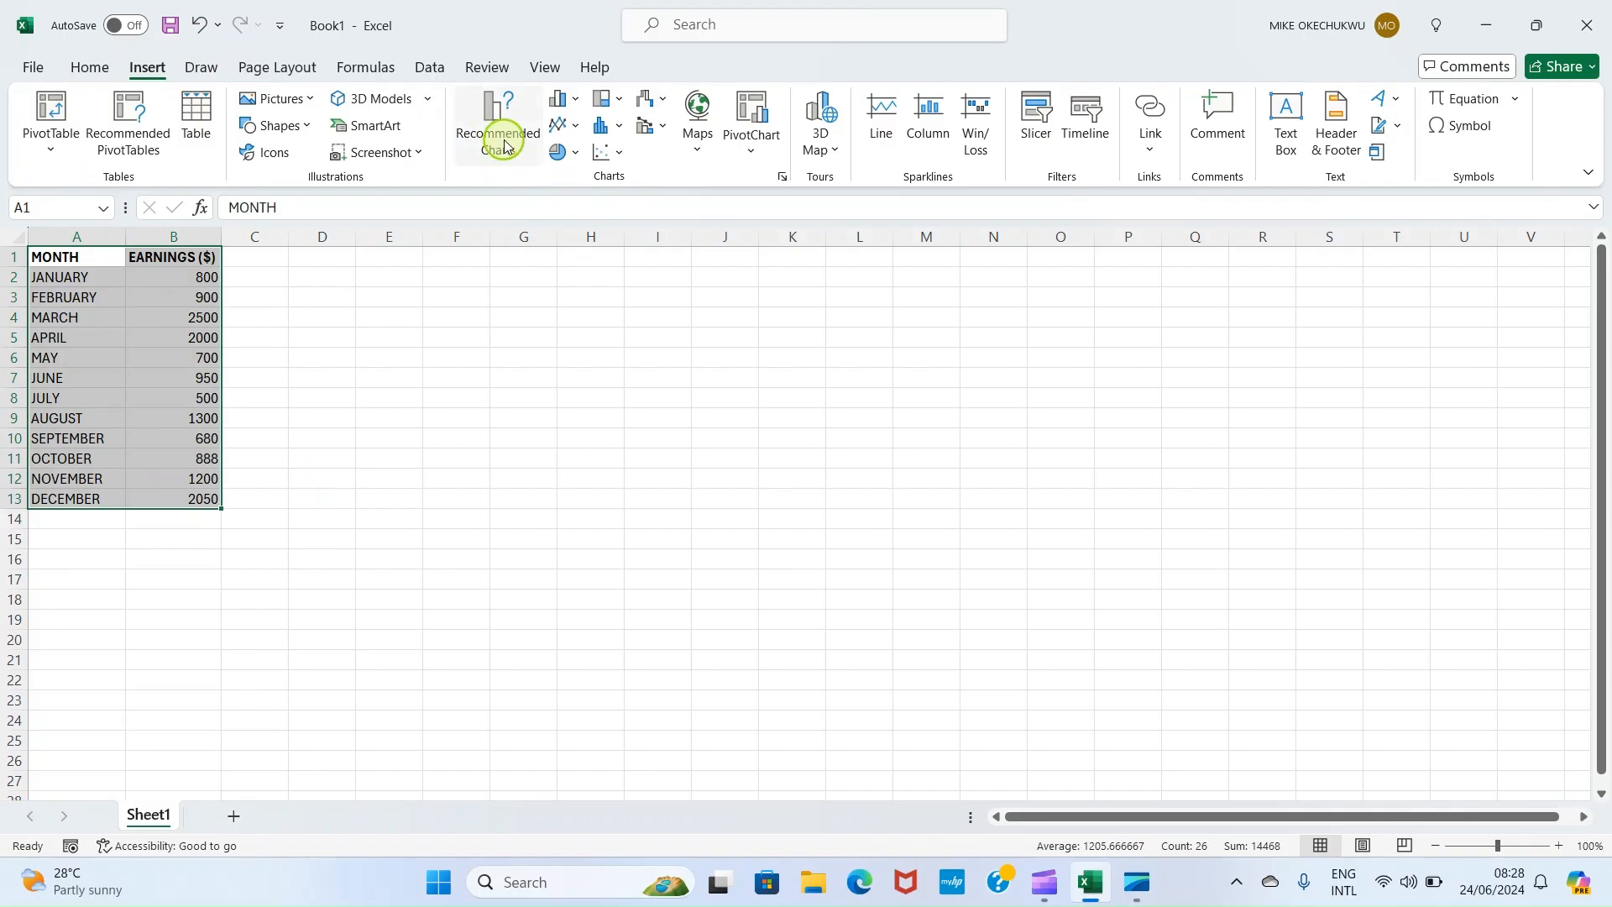
click(504, 144)
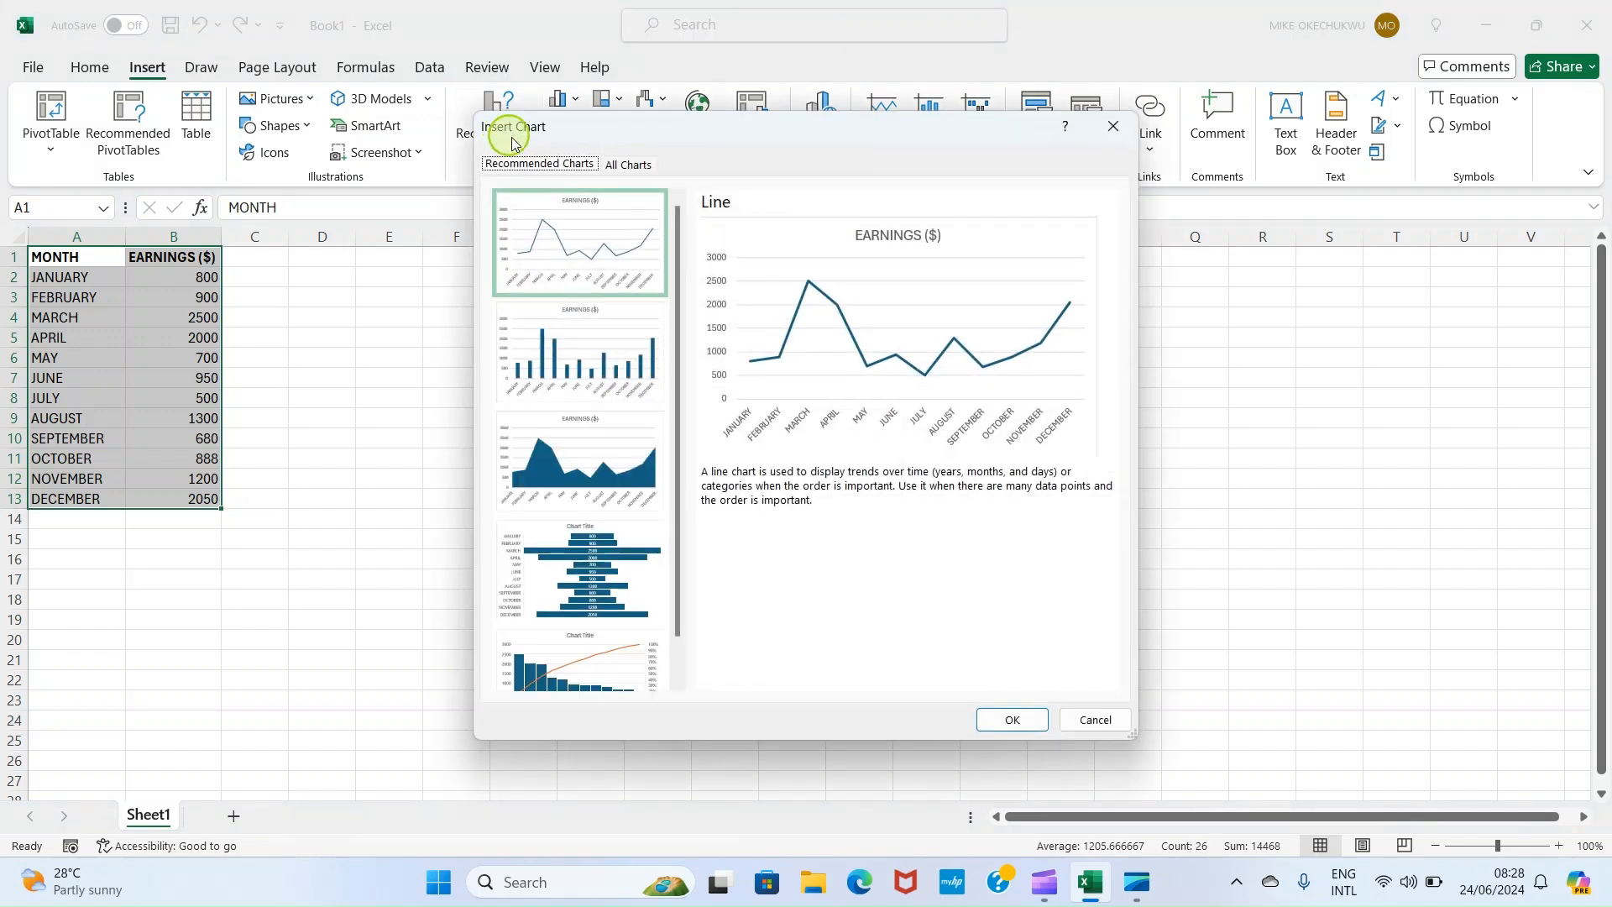
click(631, 165)
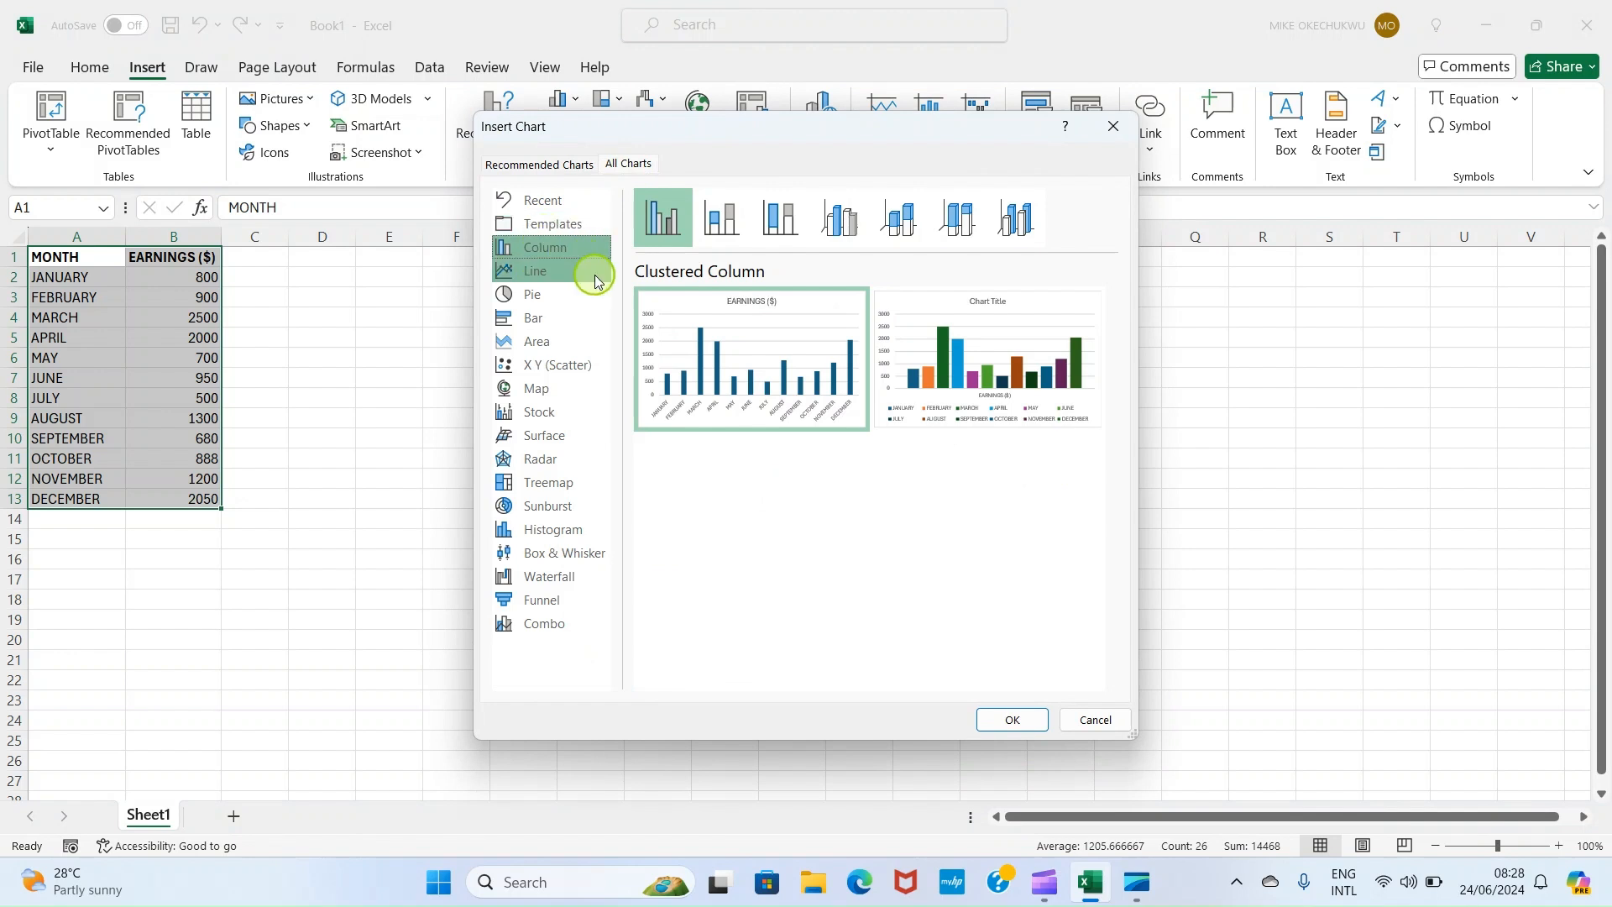
click(535, 281)
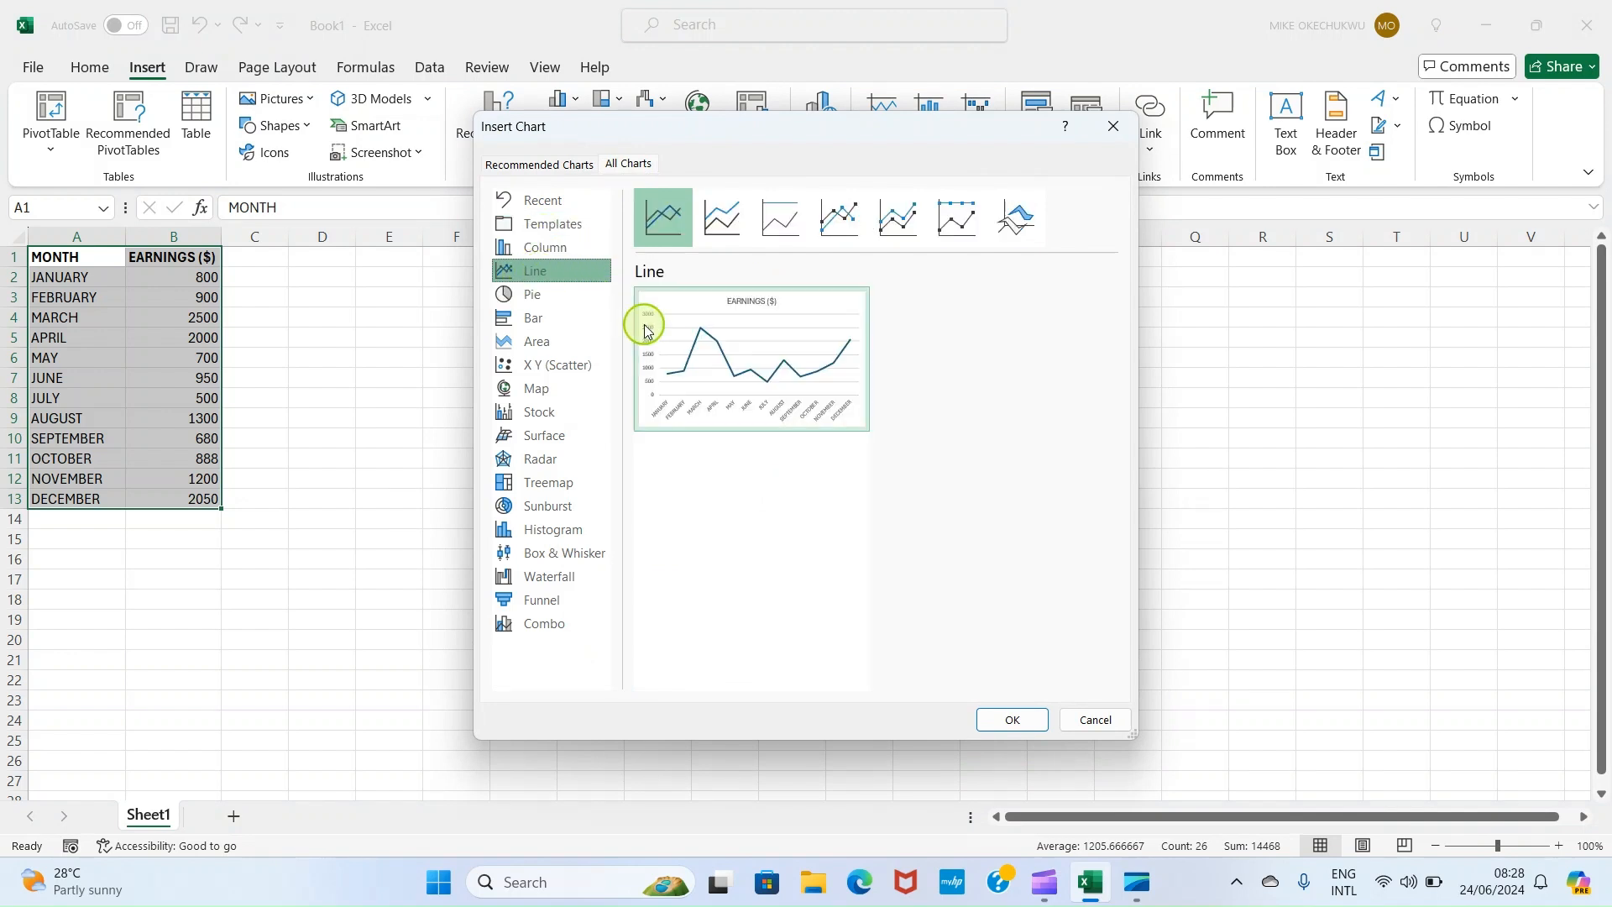
- Compare the stacked, 100% stacked and marker line variants, and insert a Line with Markers chart of the monthly earnings
mouse_move(705, 338)
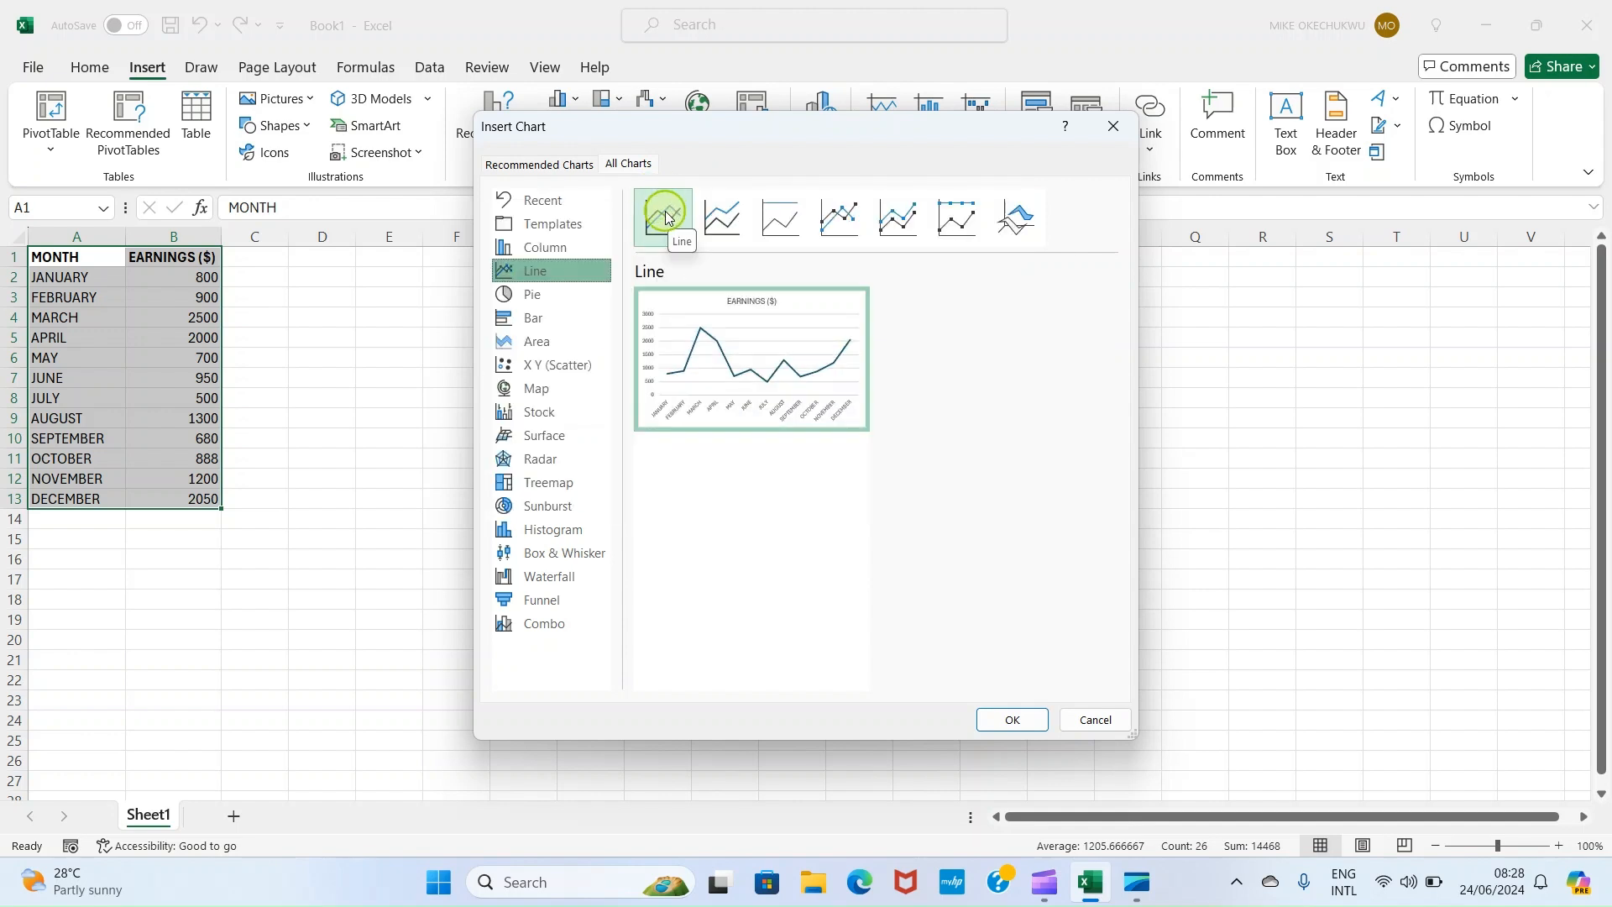
click(727, 222)
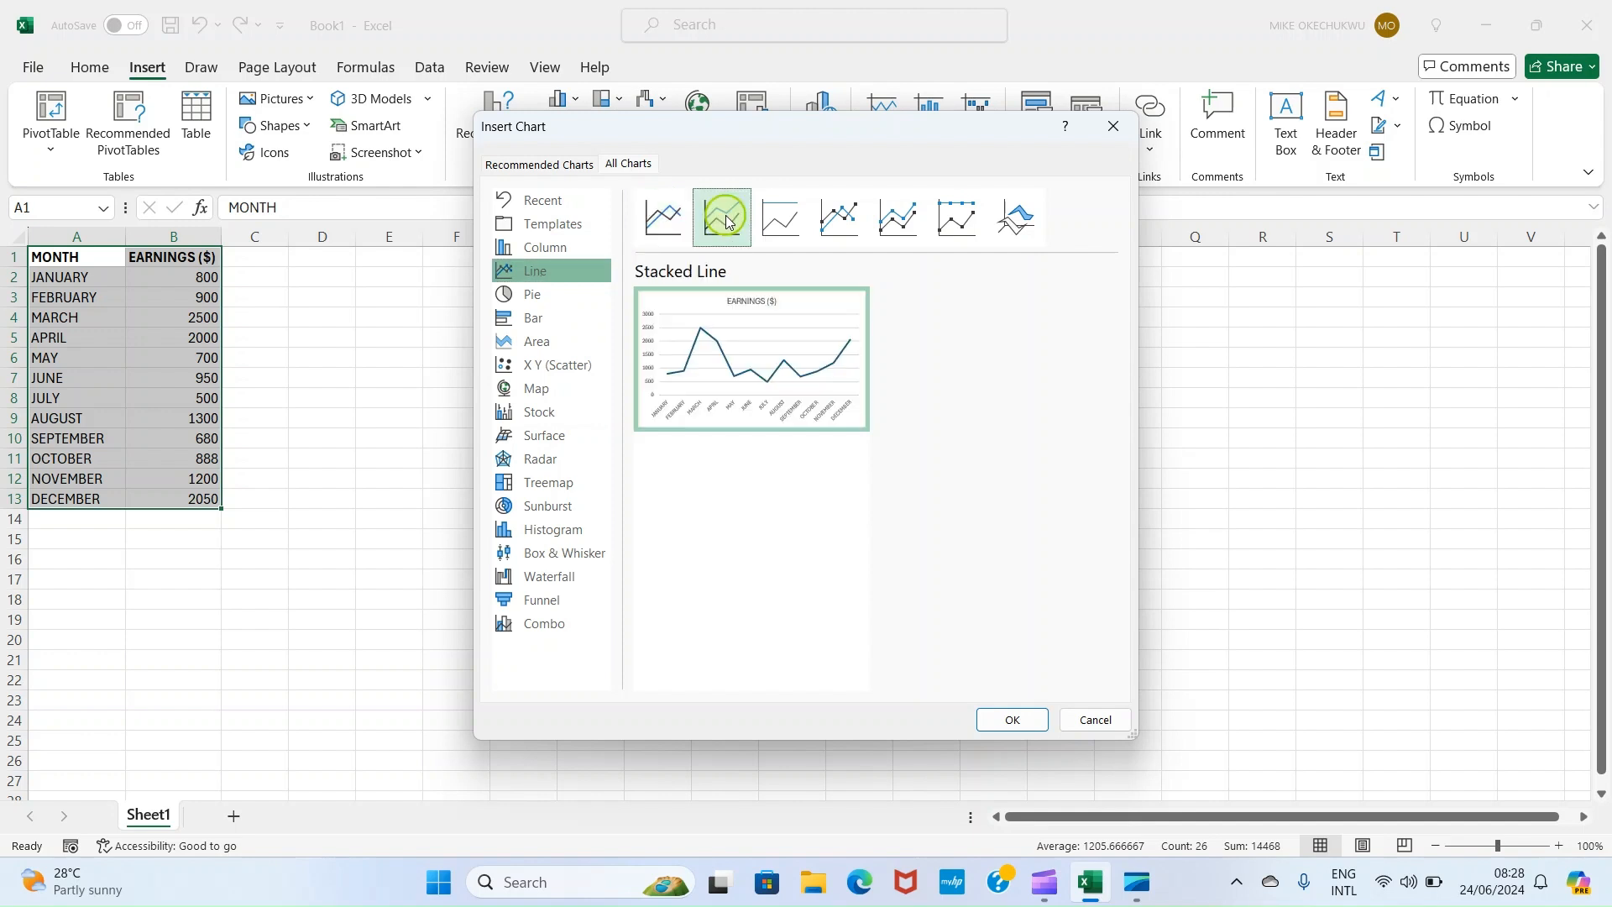
click(777, 223)
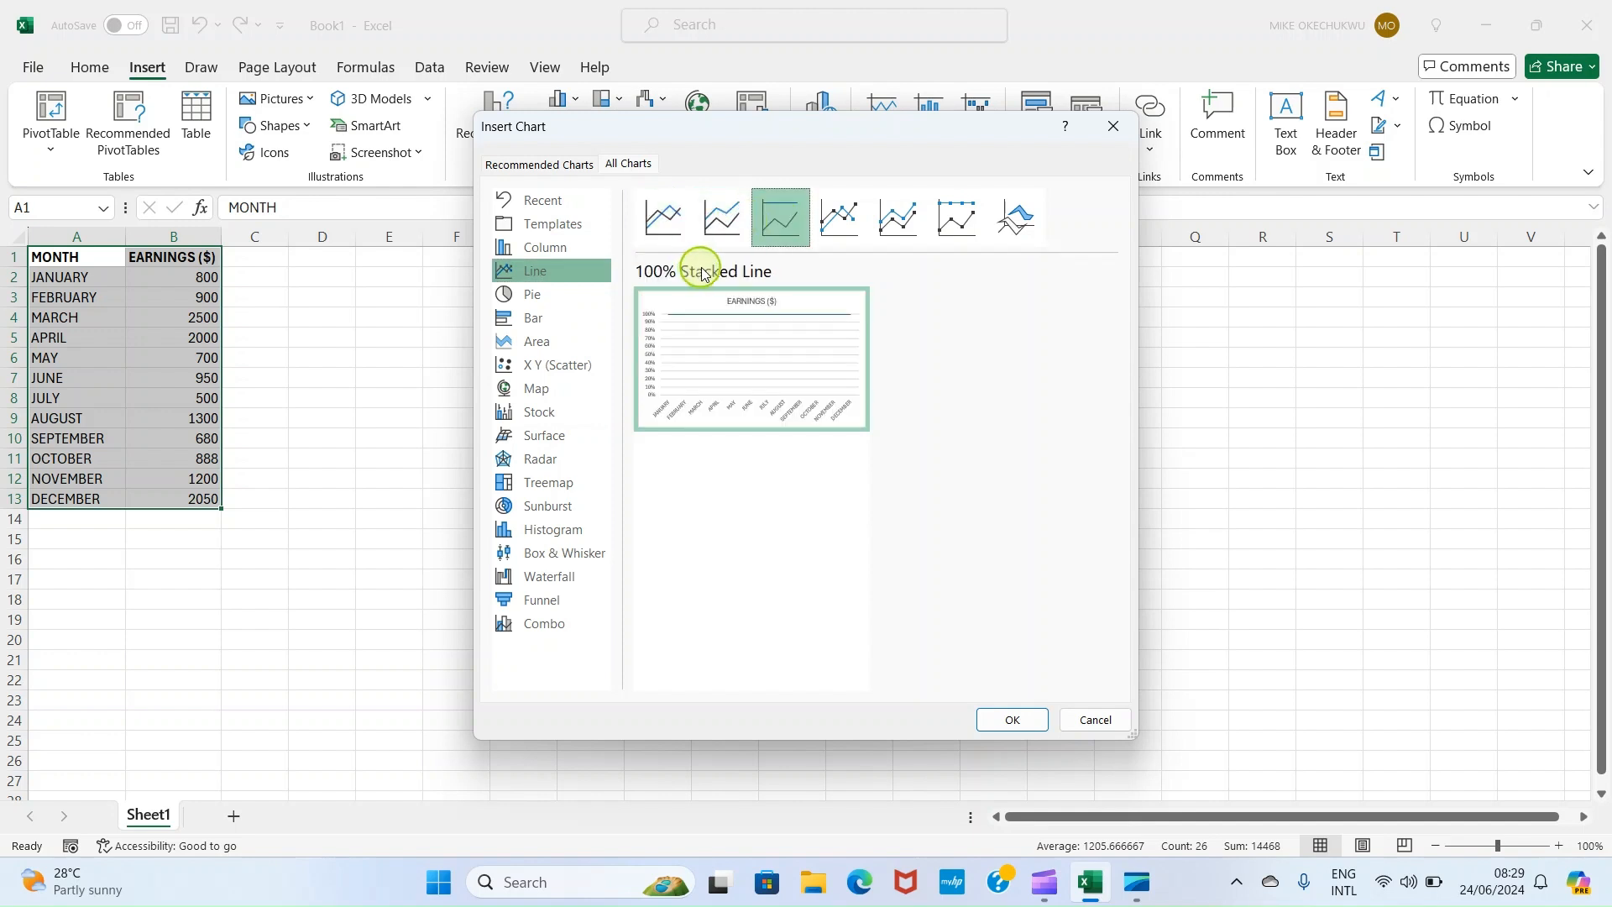
click(841, 204)
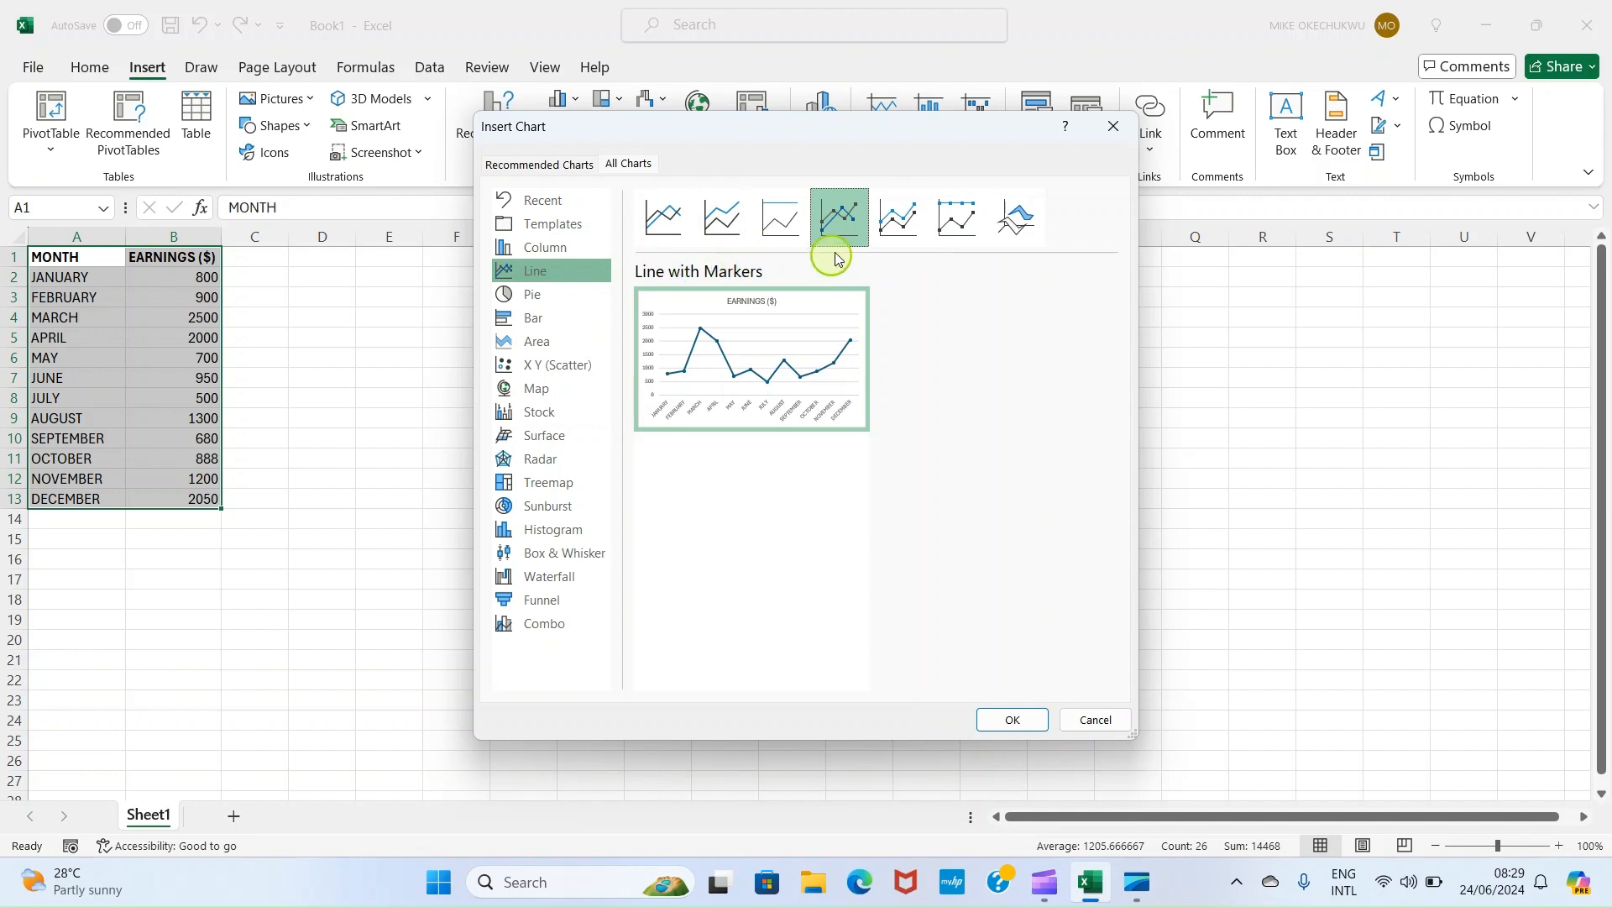
click(898, 220)
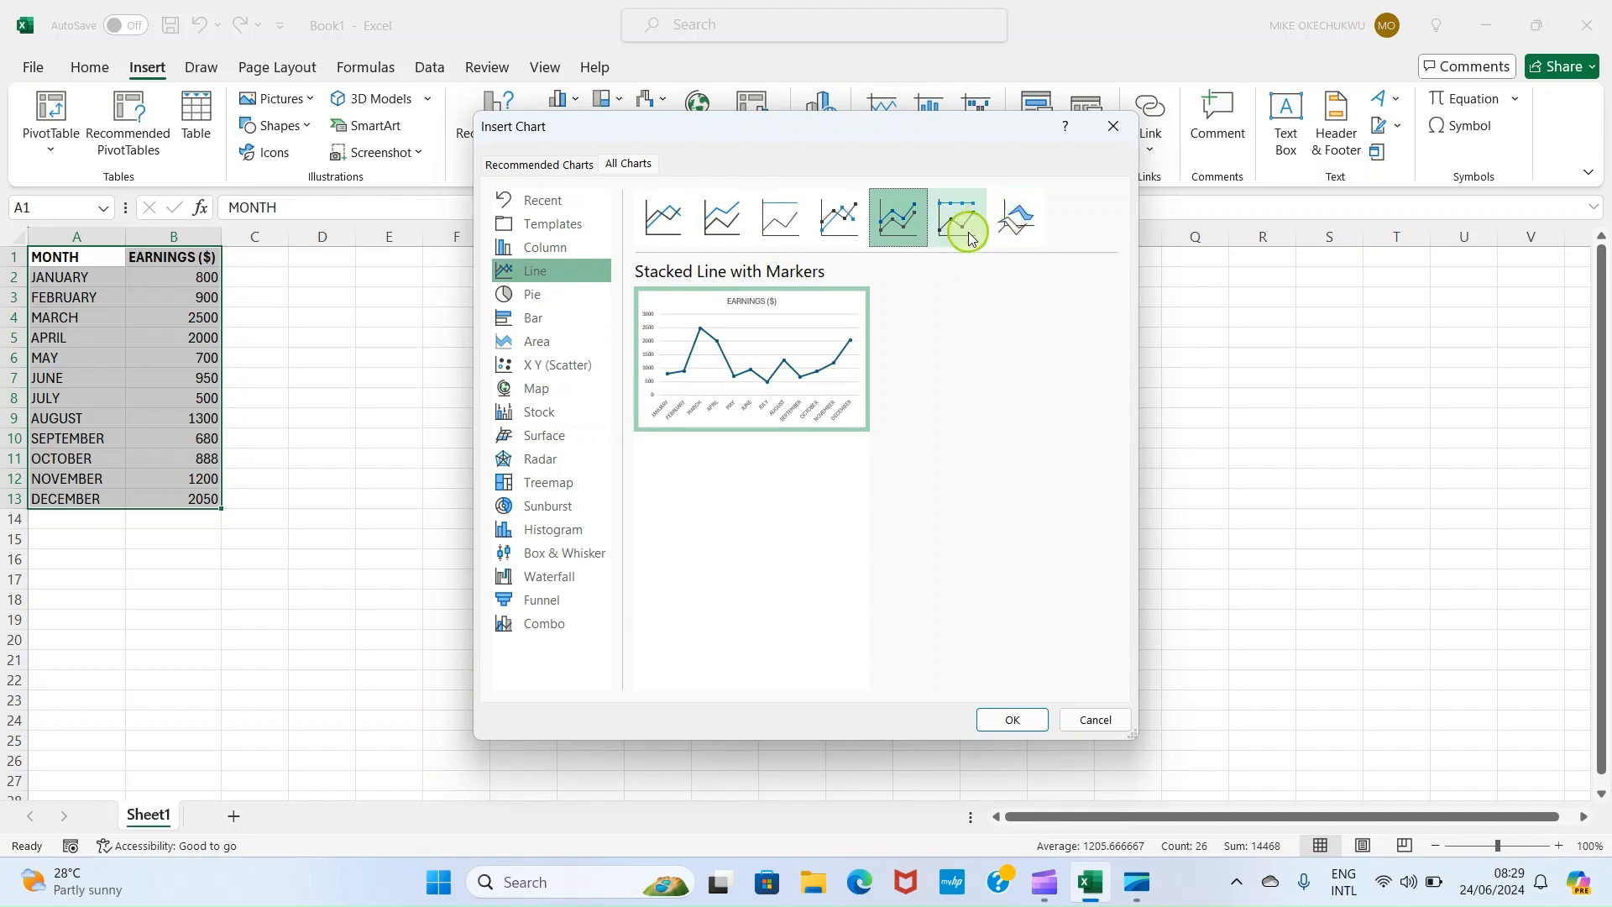
click(726, 232)
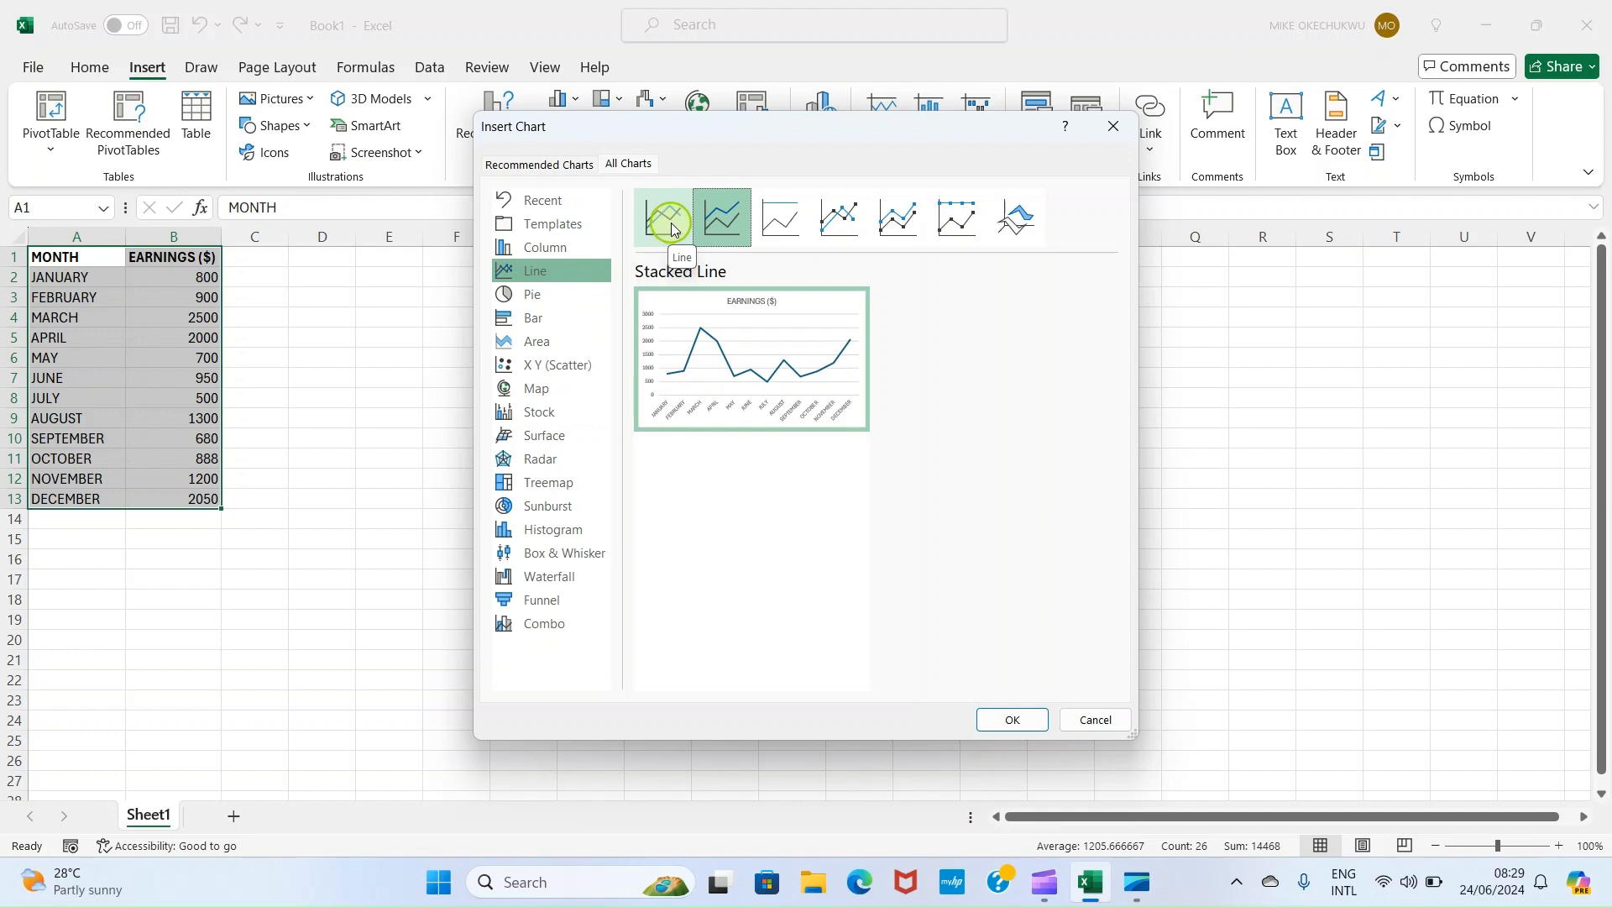
click(837, 216)
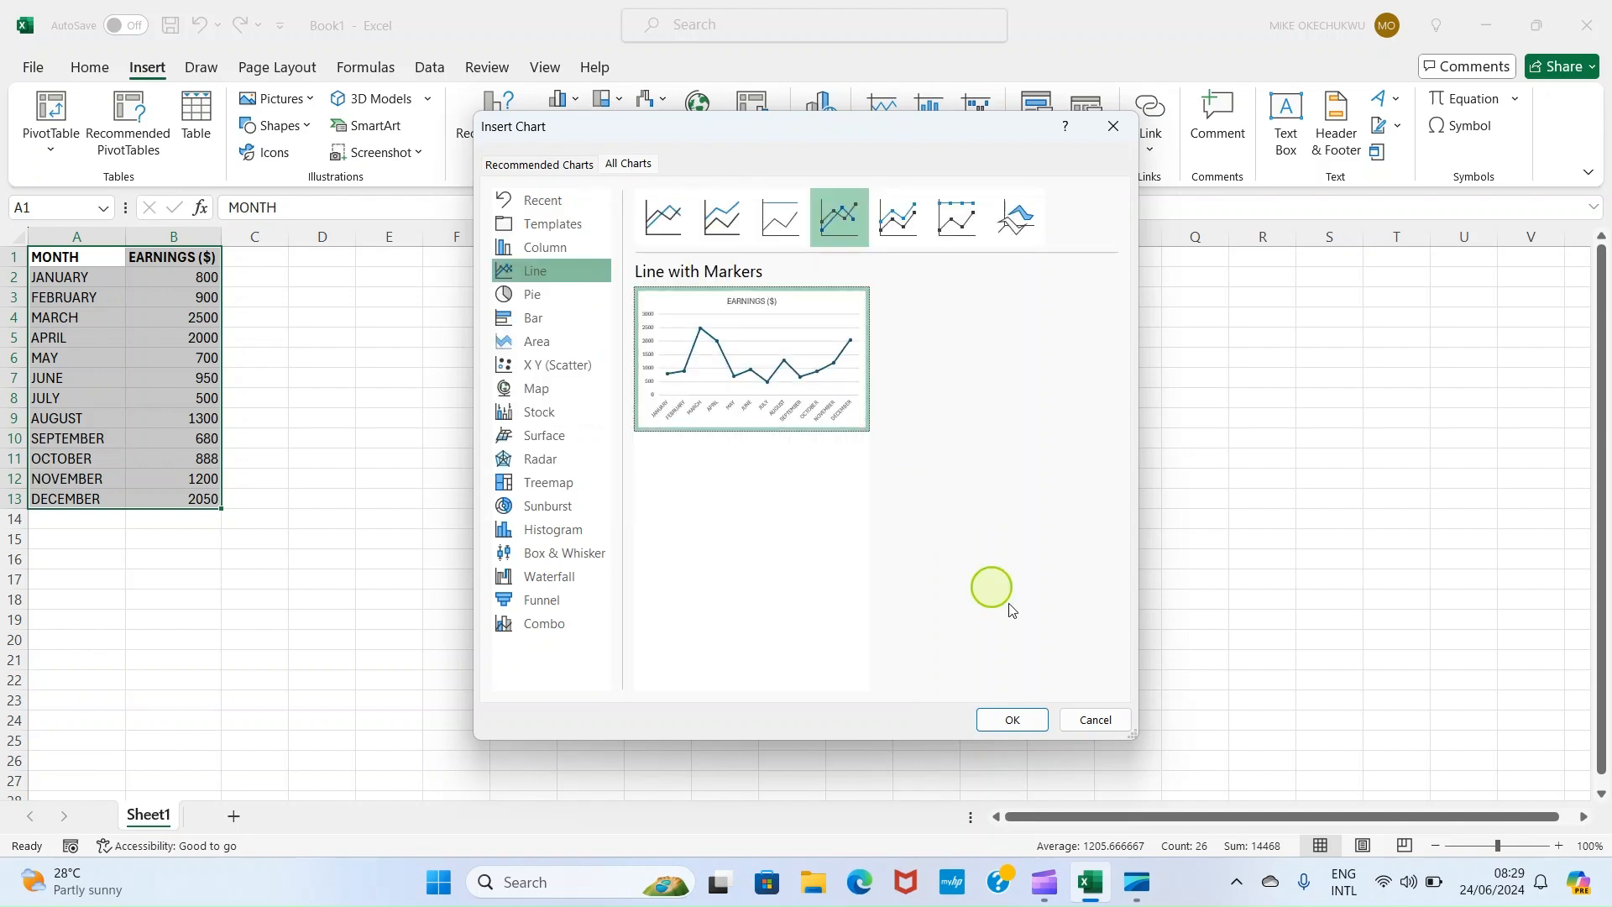
click(1017, 720)
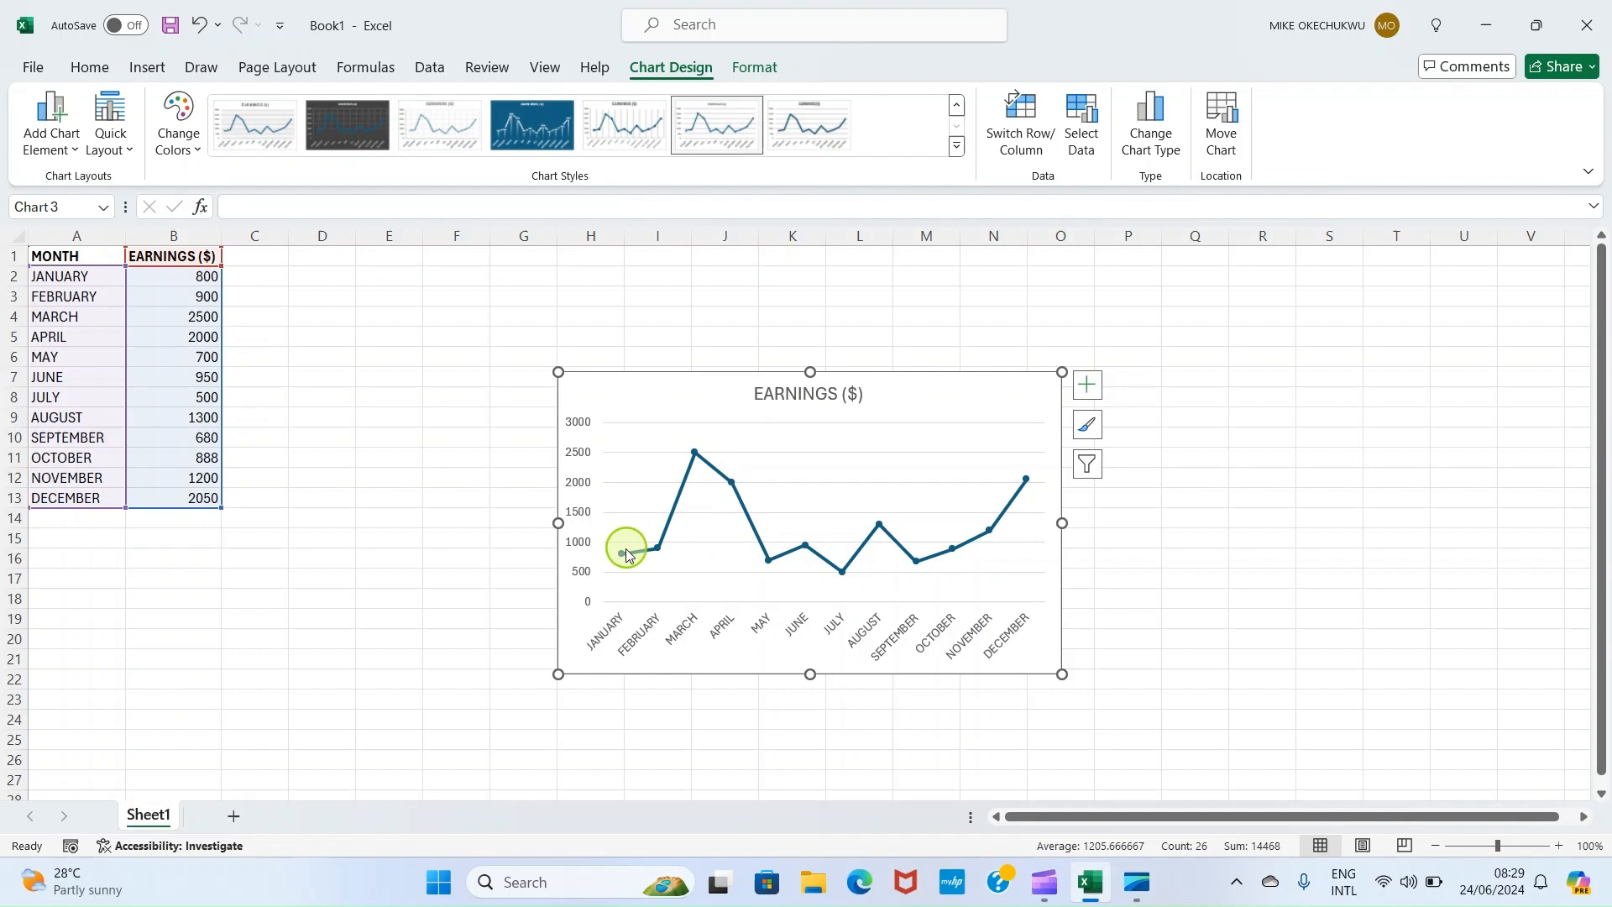
- Try the blue, white and dark-grey chart styles on the earnings line chart, then delete the chart
mouse_move(622, 560)
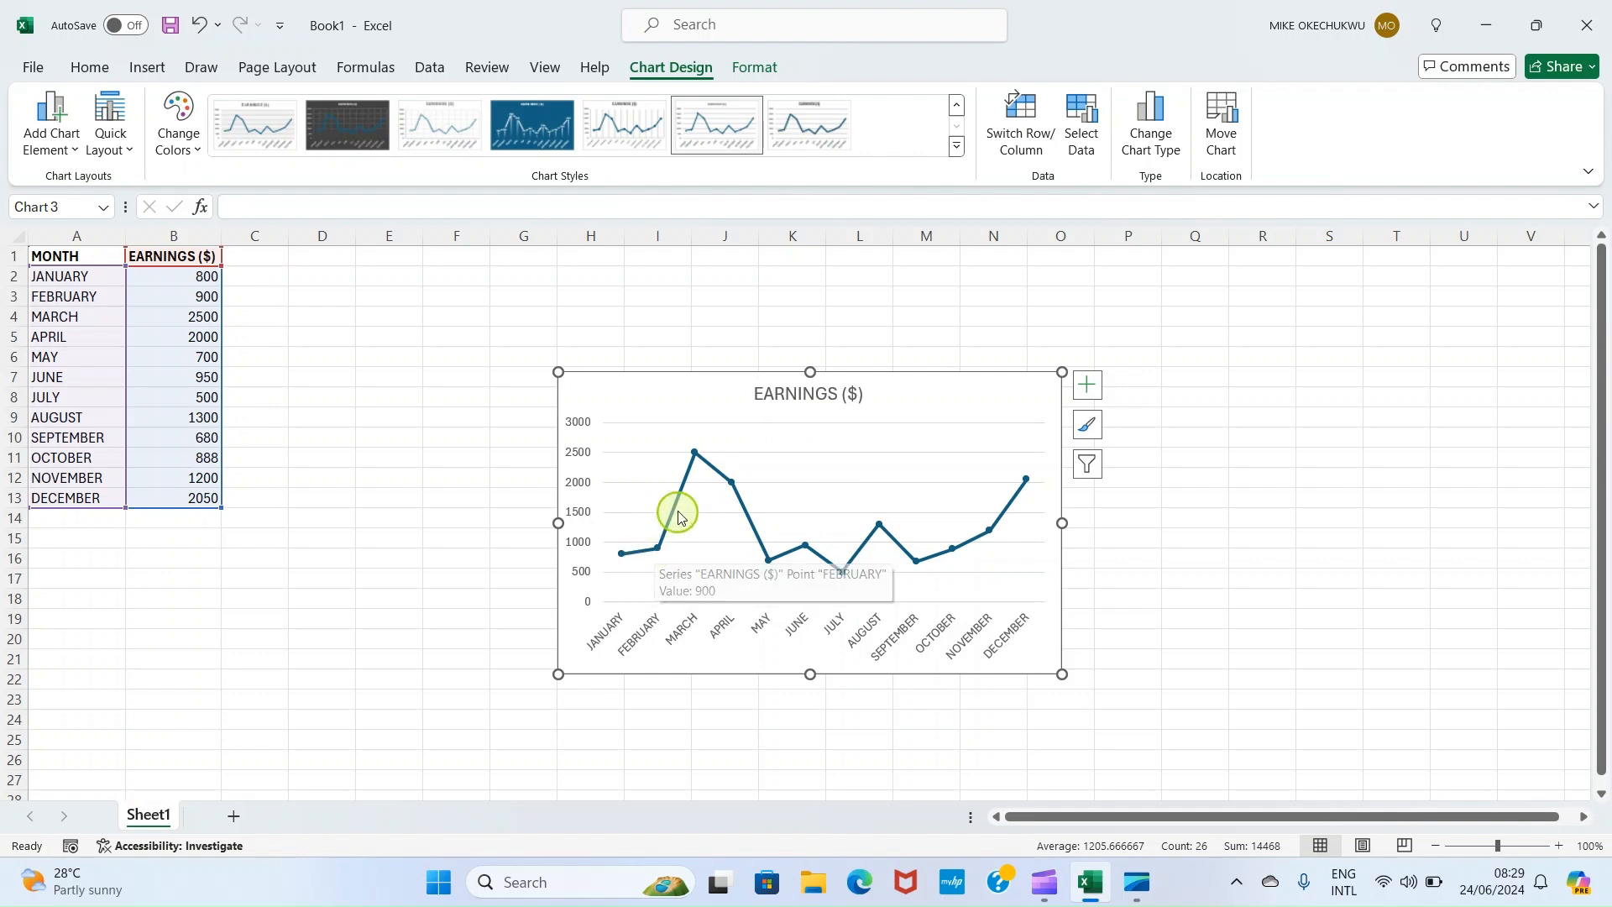
mouse_move(693, 453)
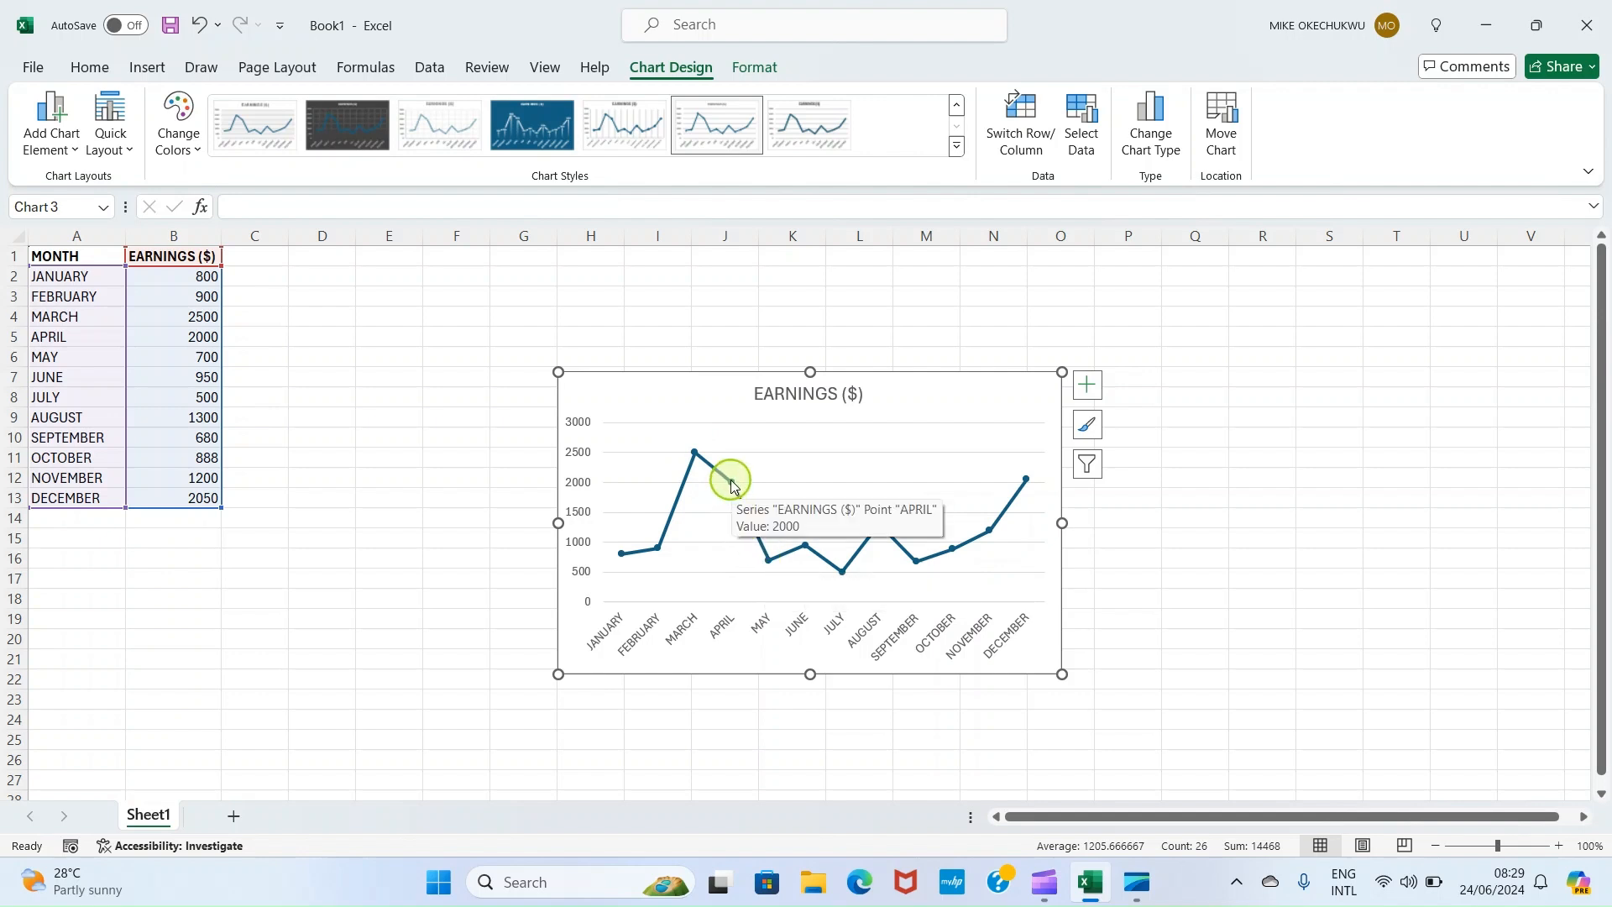
mouse_move(767, 560)
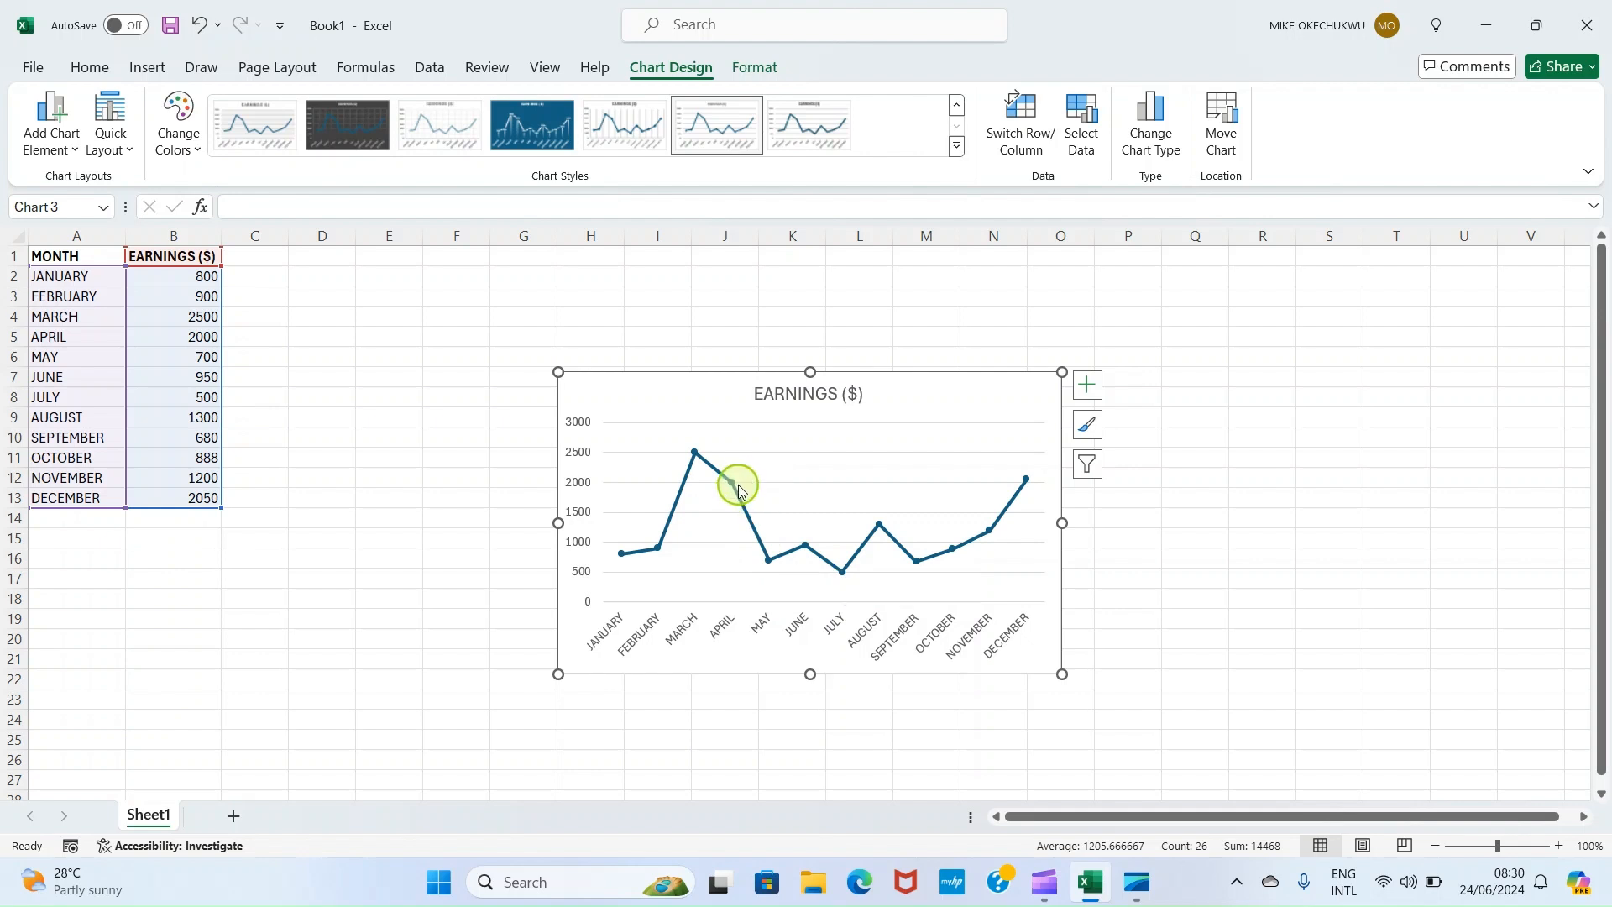
click(512, 117)
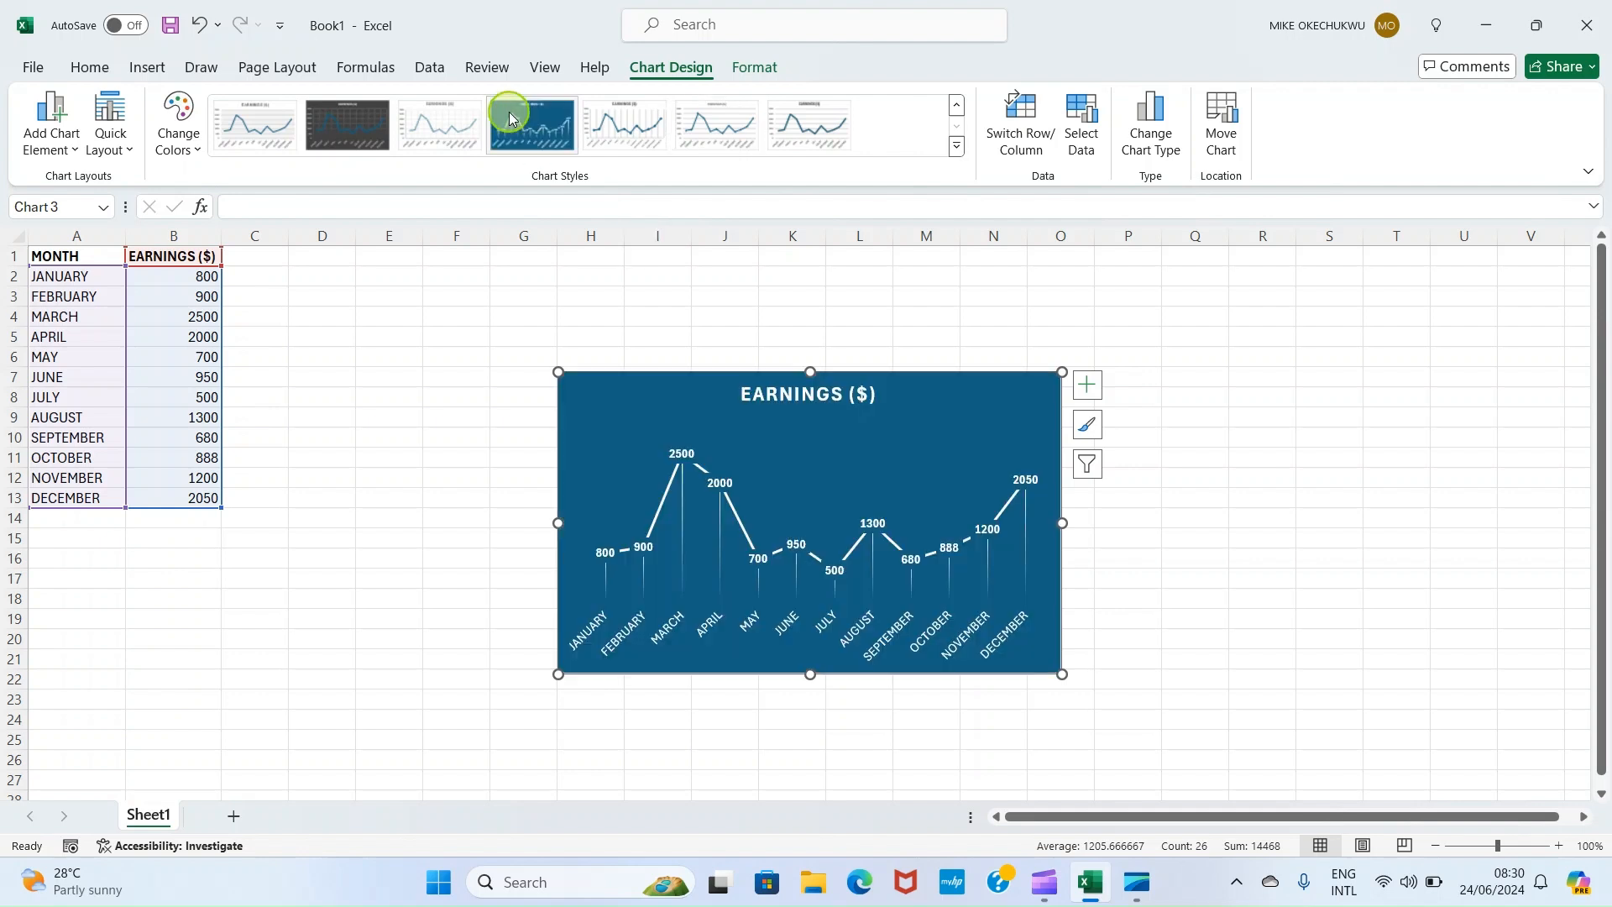
click(660, 143)
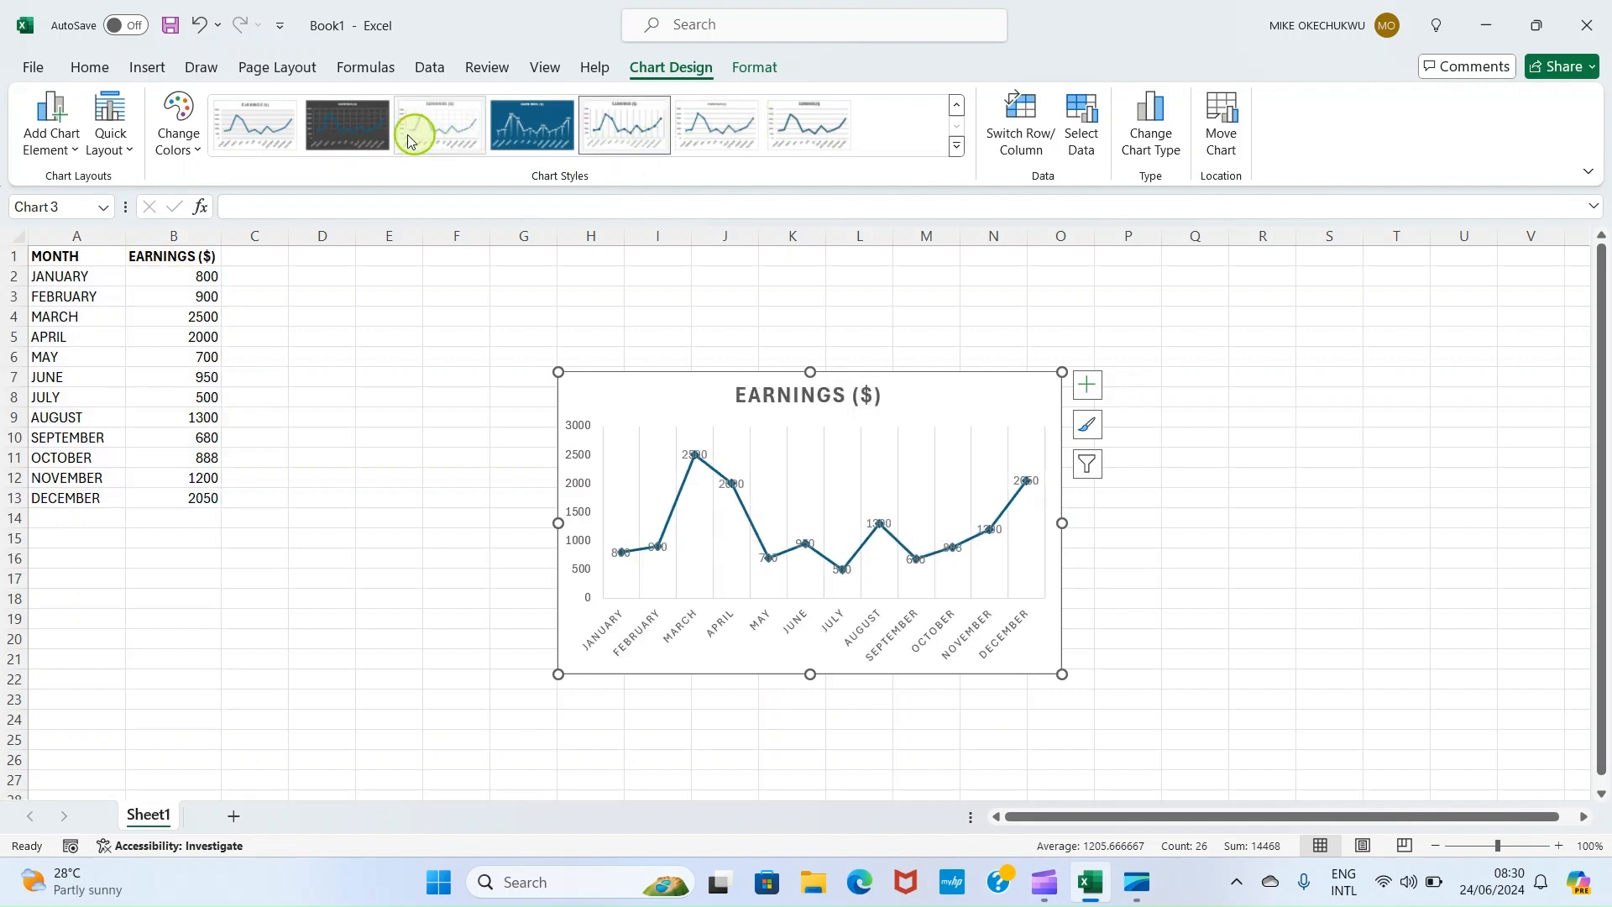
click(373, 141)
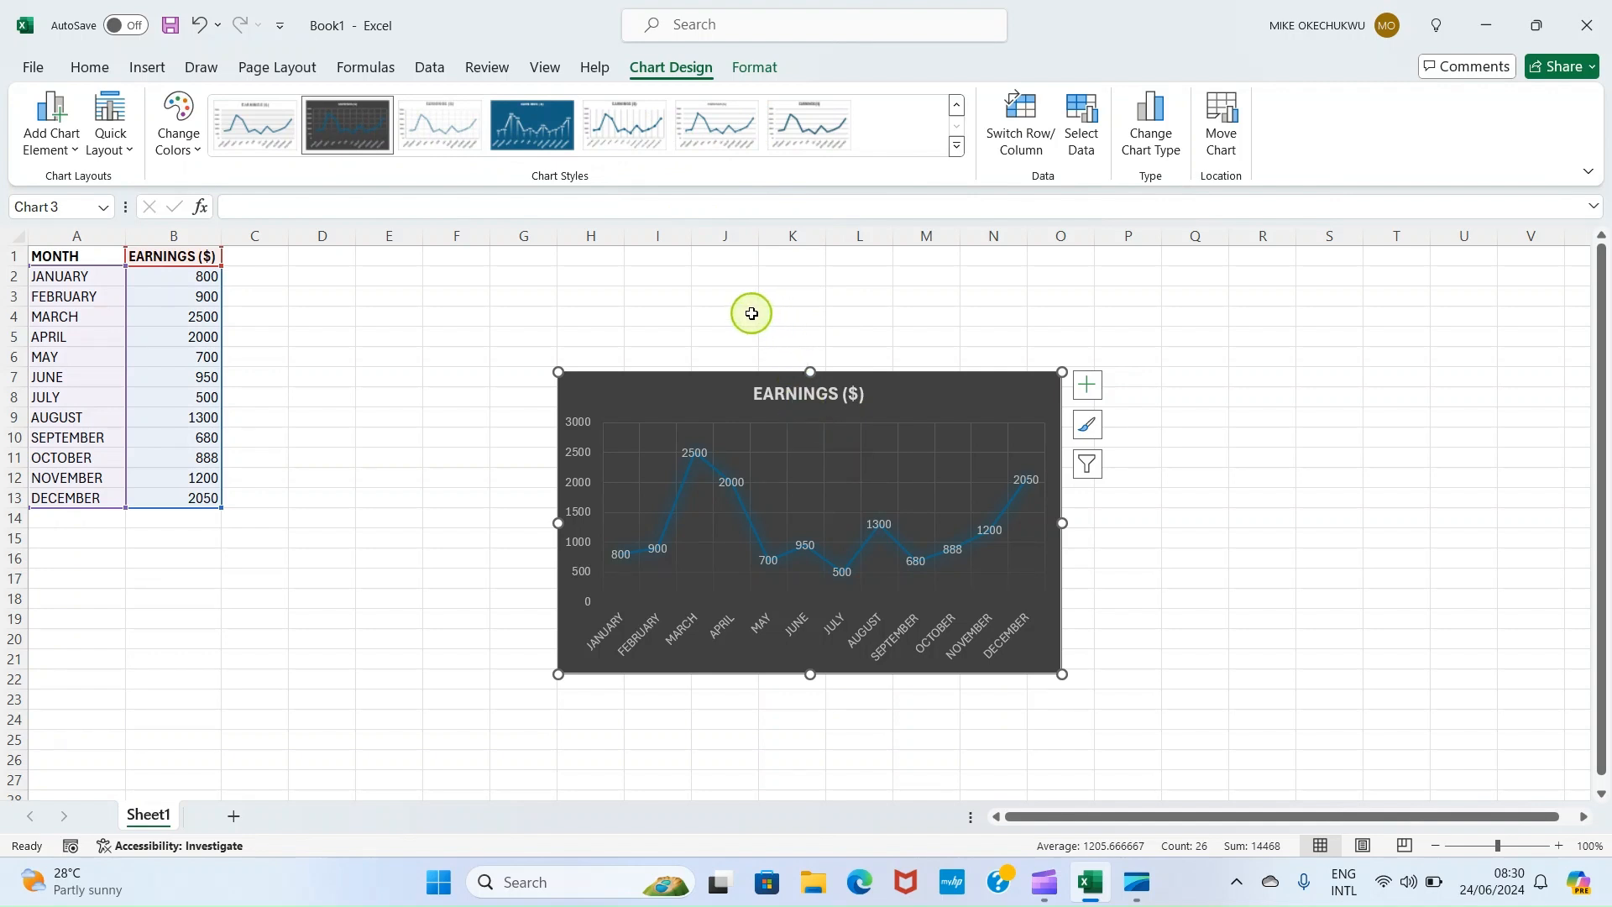
key(Delete)
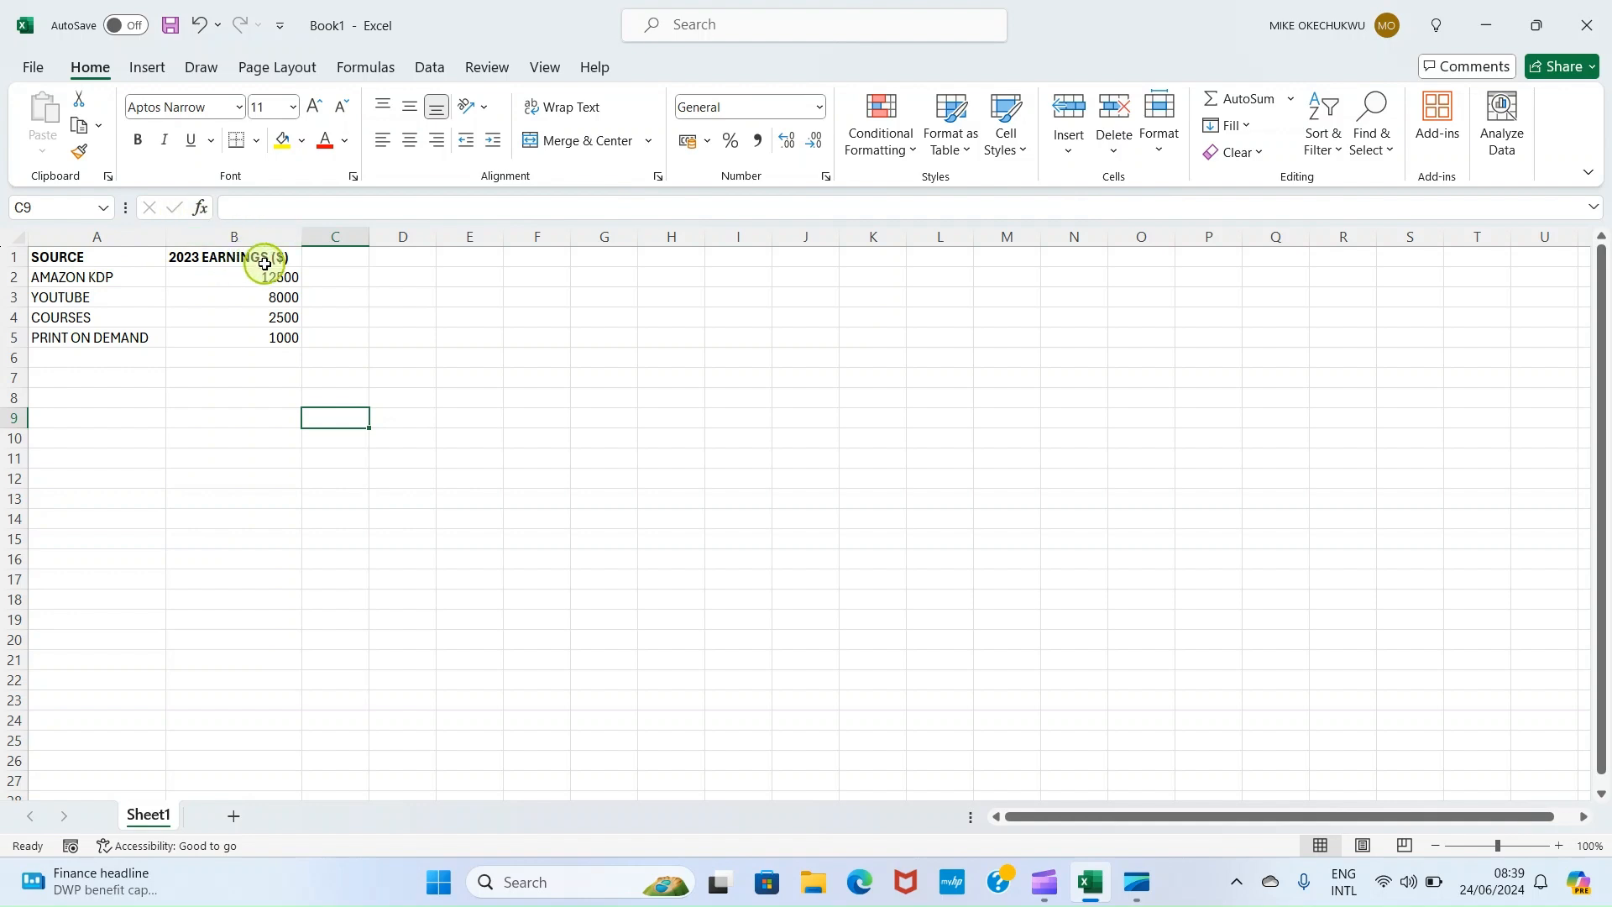
- Review each income source and its 2023 earnings in rows 2 to 5 of the table
click(74, 281)
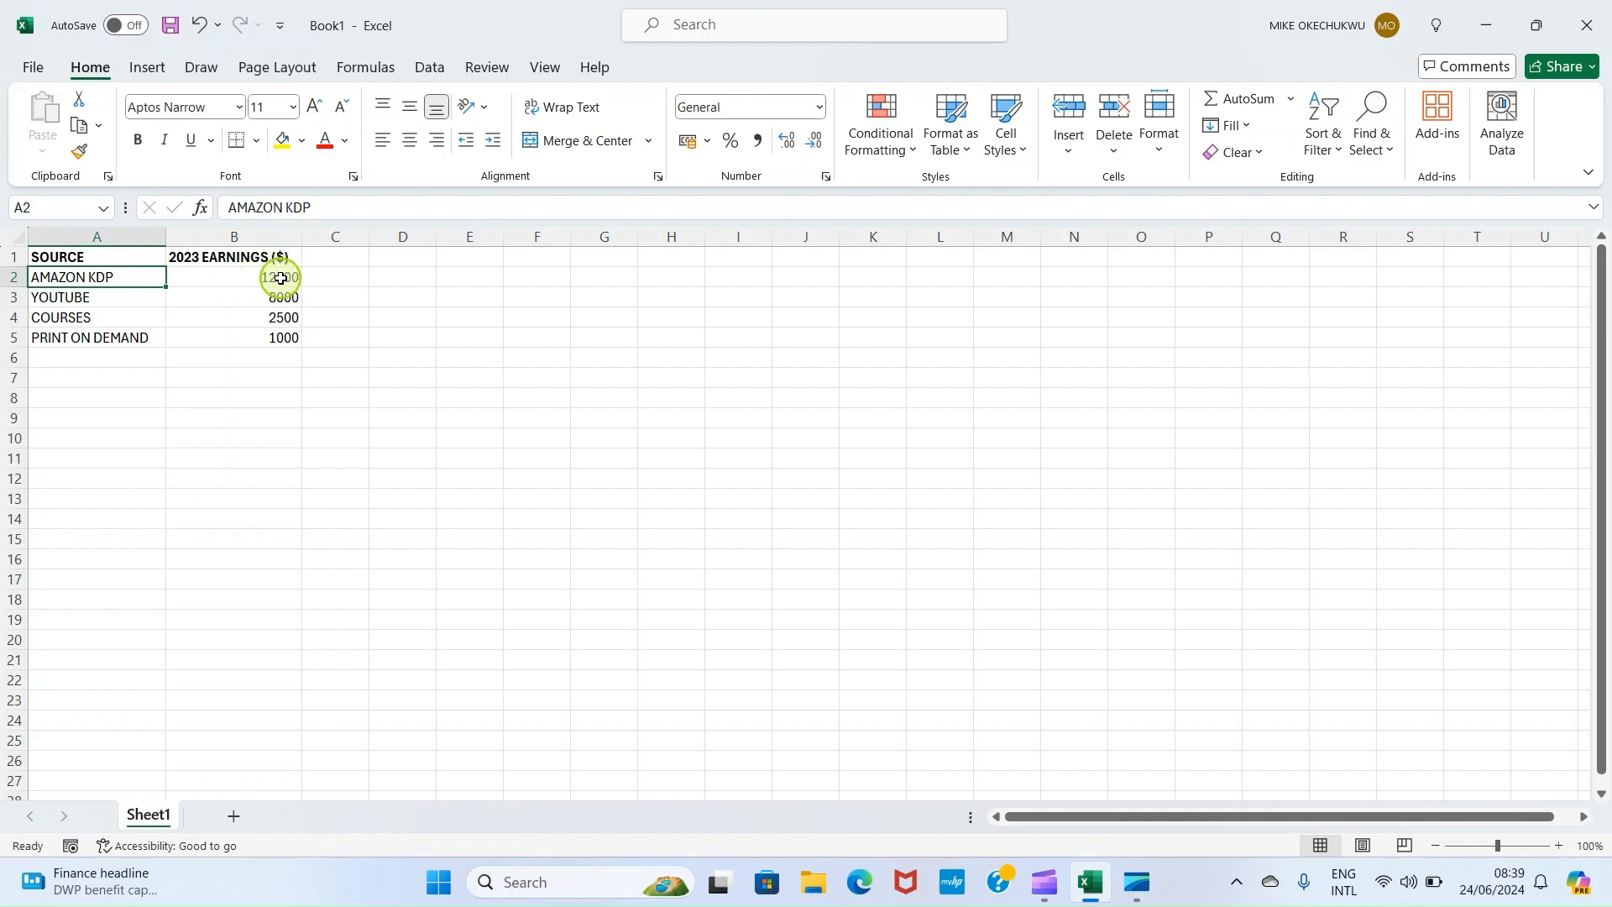
click(111, 301)
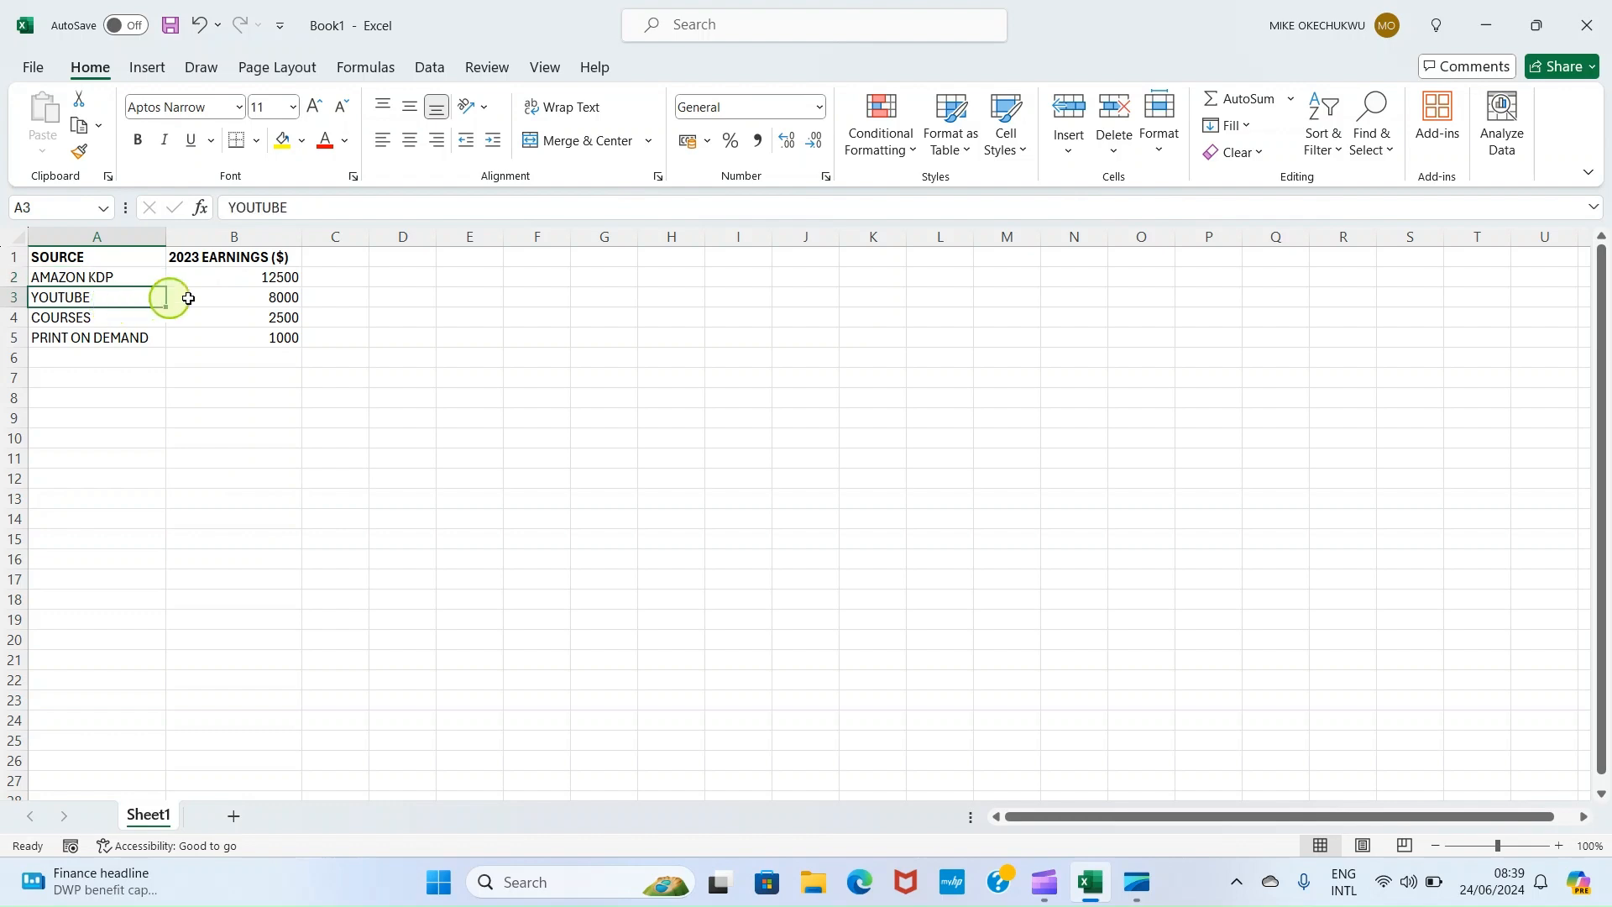
click(279, 300)
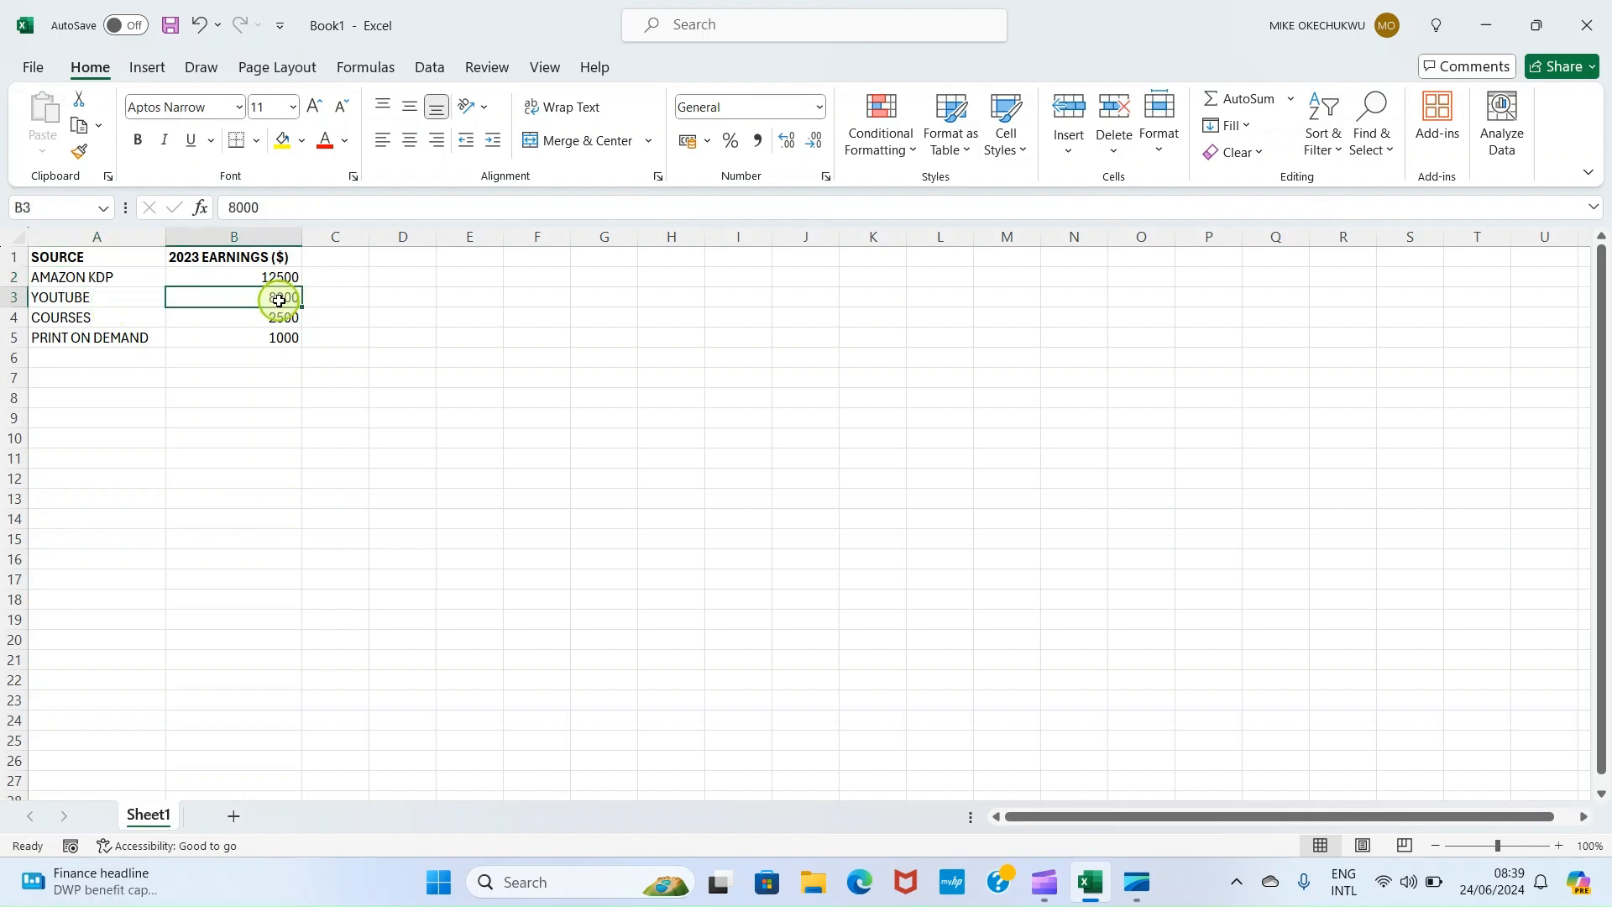
click(66, 317)
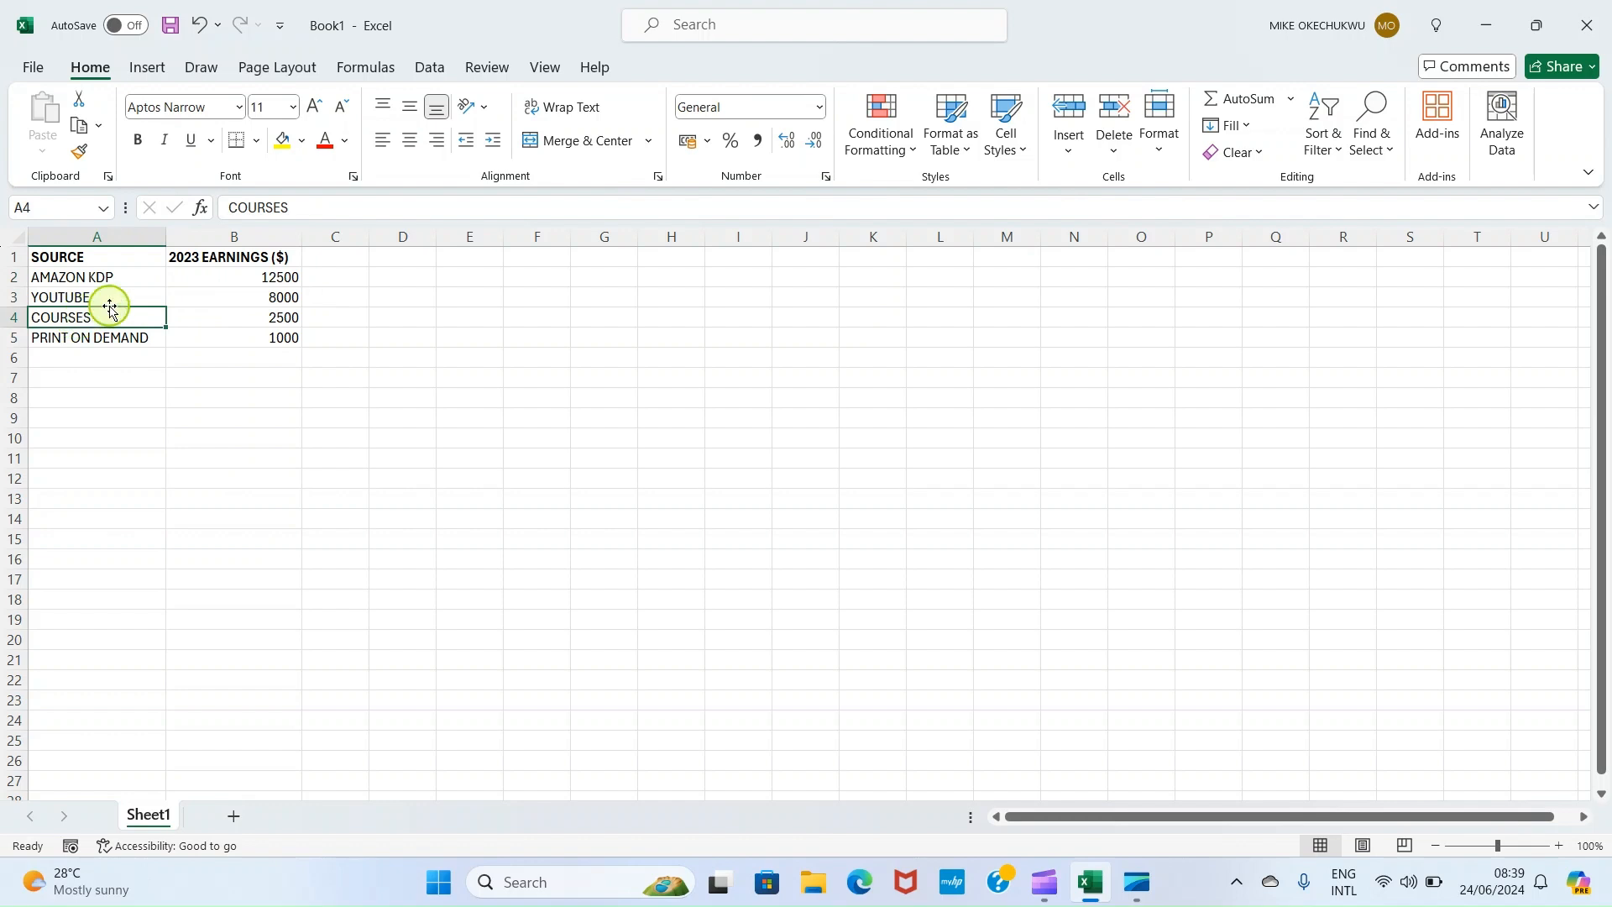
click(284, 321)
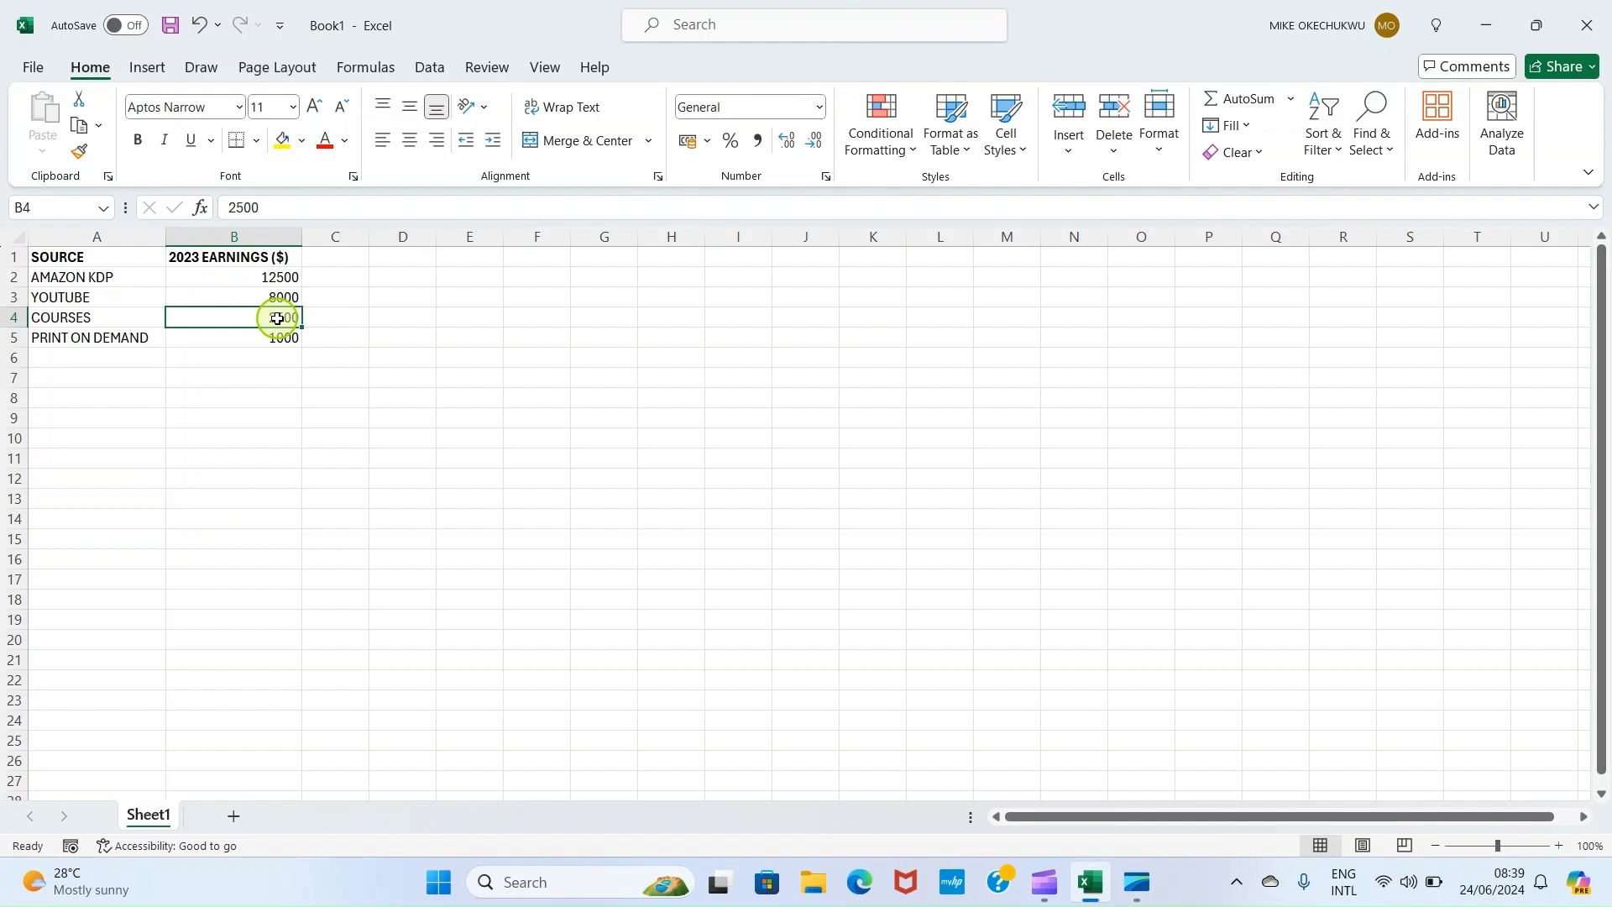
click(118, 337)
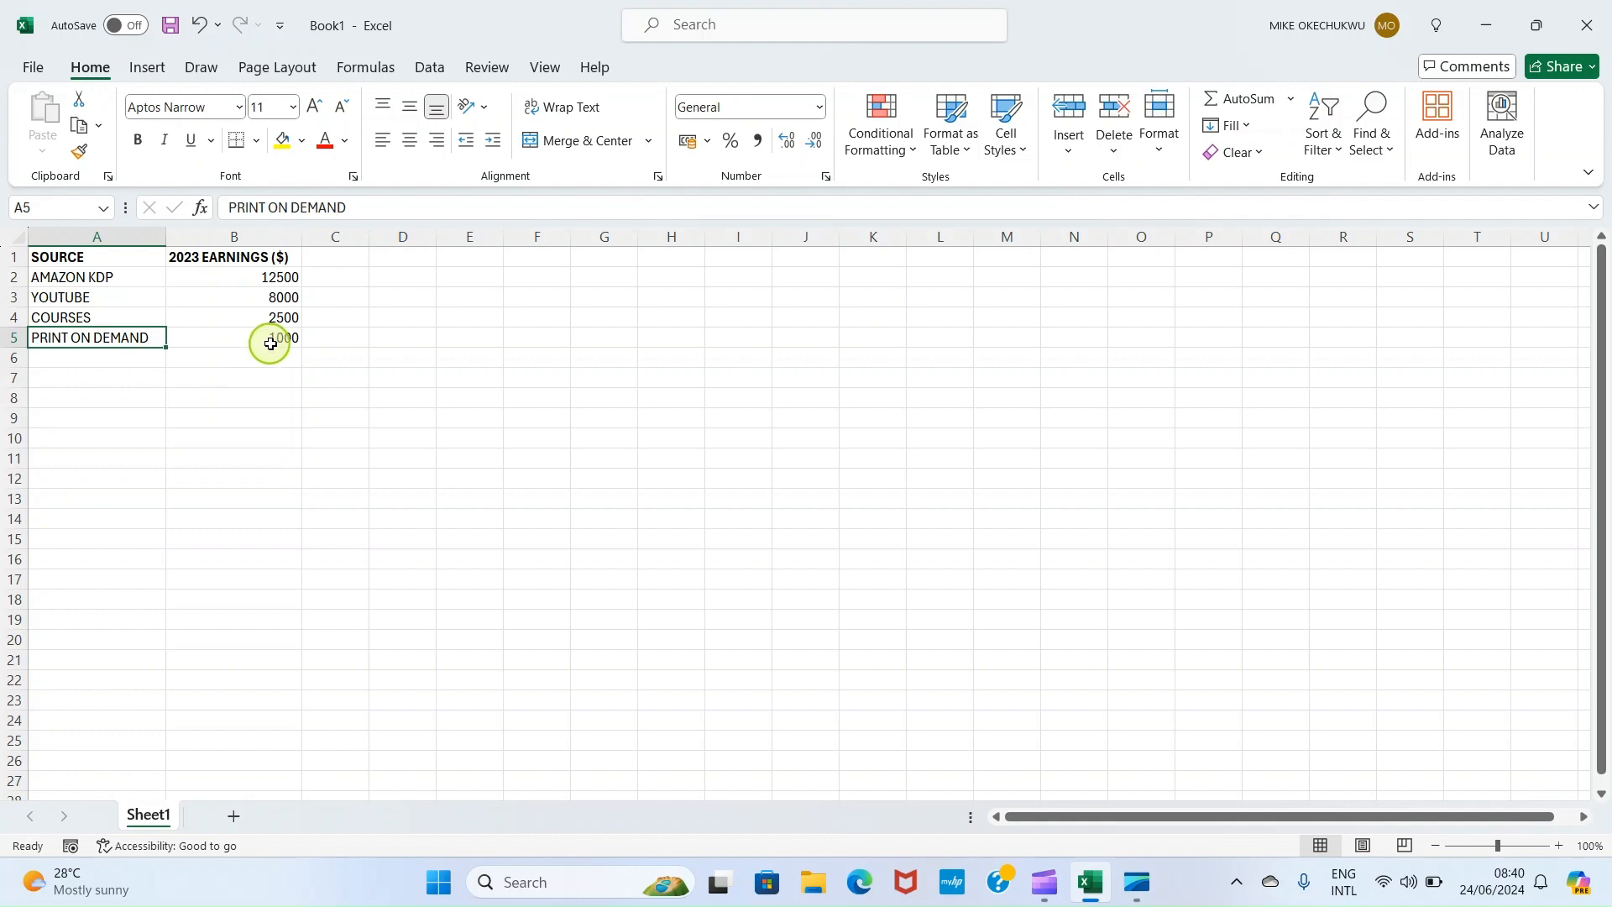
click(224, 343)
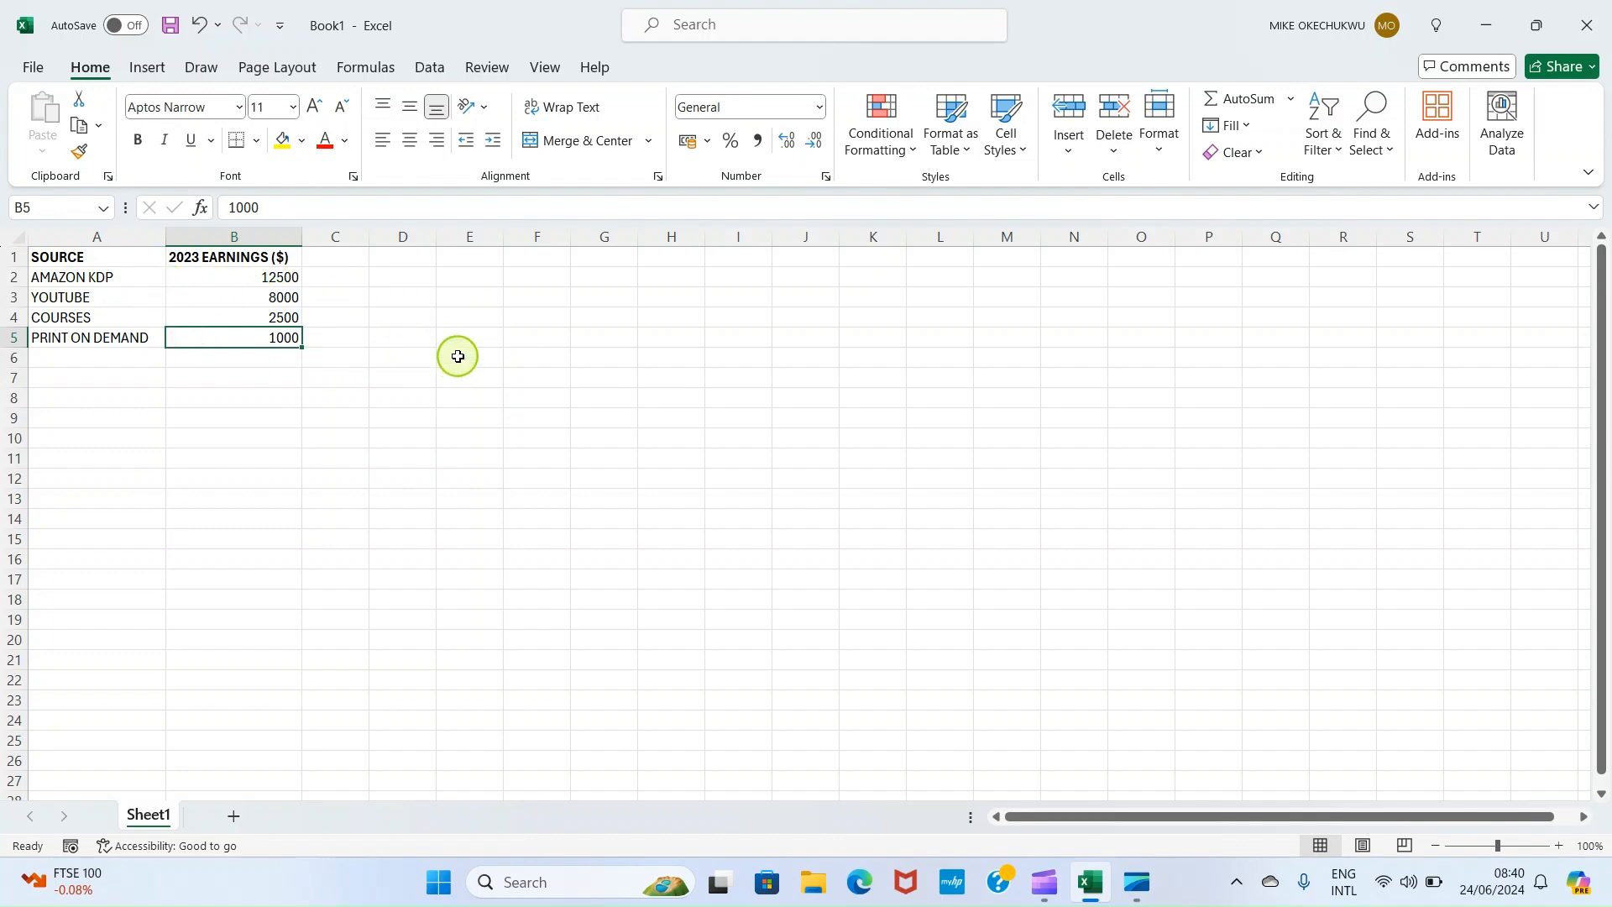
- Select the source and 2023 earnings table in A1:B5 and display the pie chart types available for it
click(90, 261)
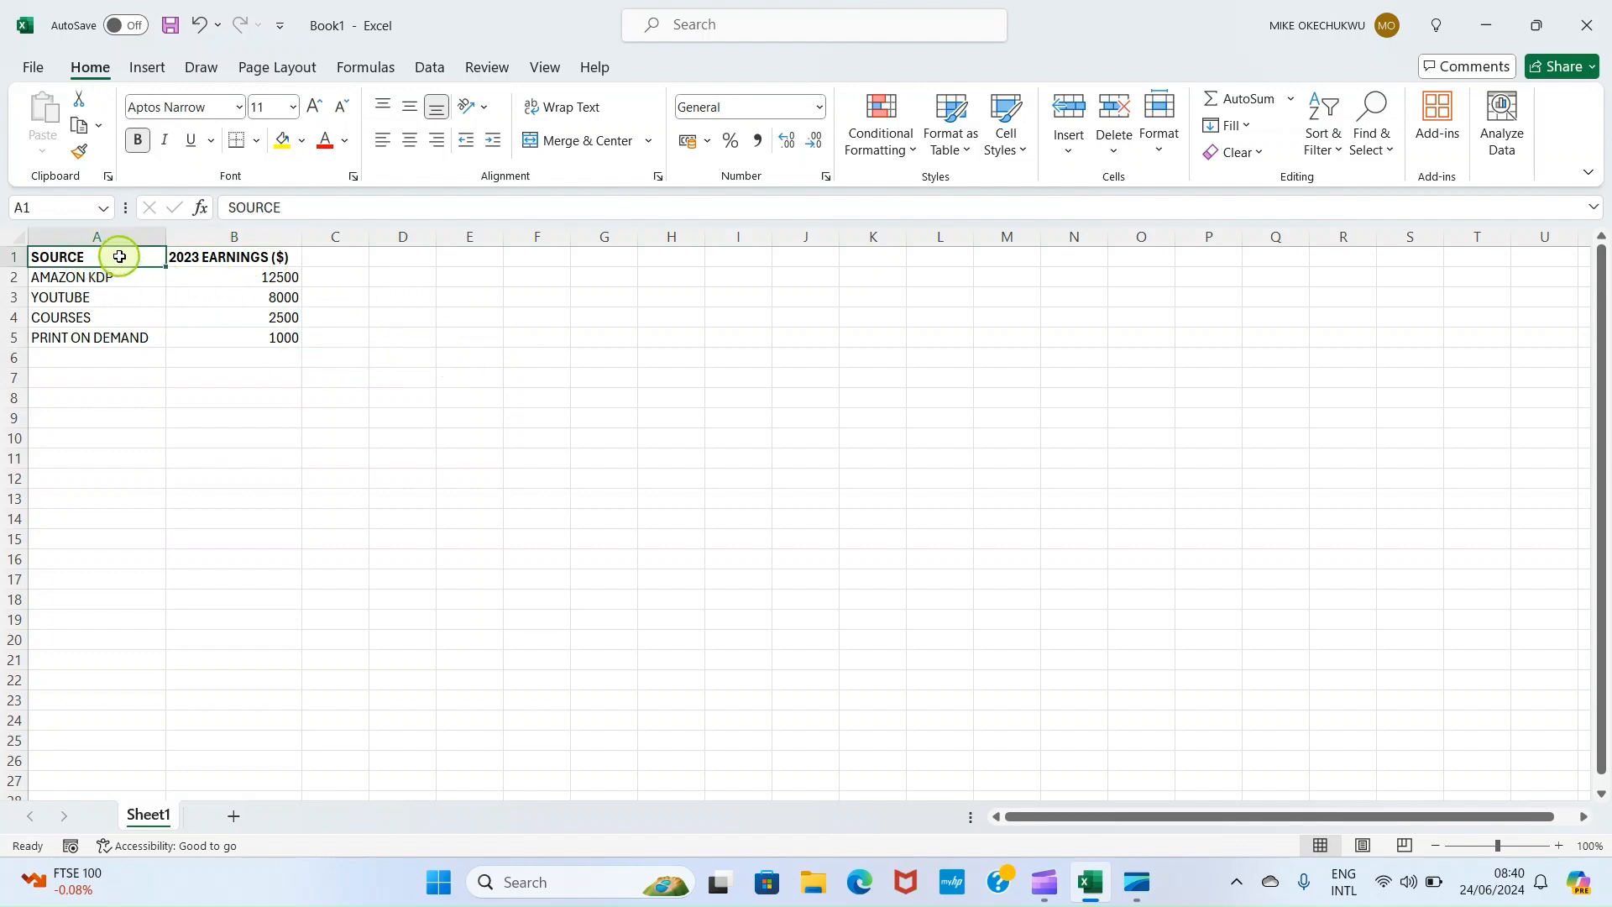
drag(123, 256, 227, 333)
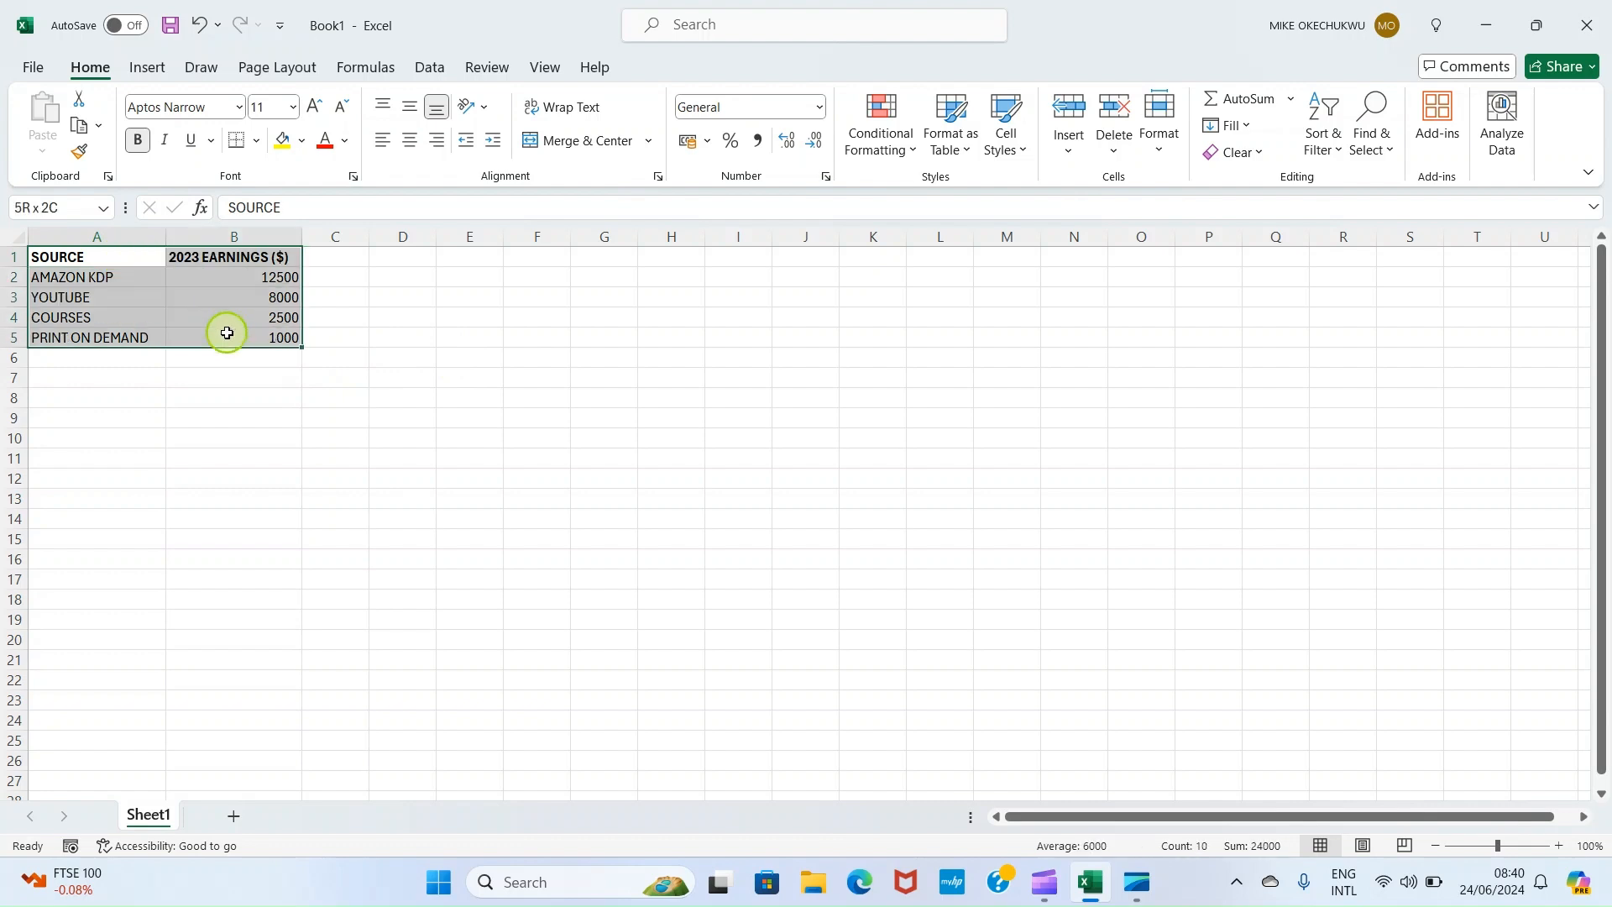
click(144, 72)
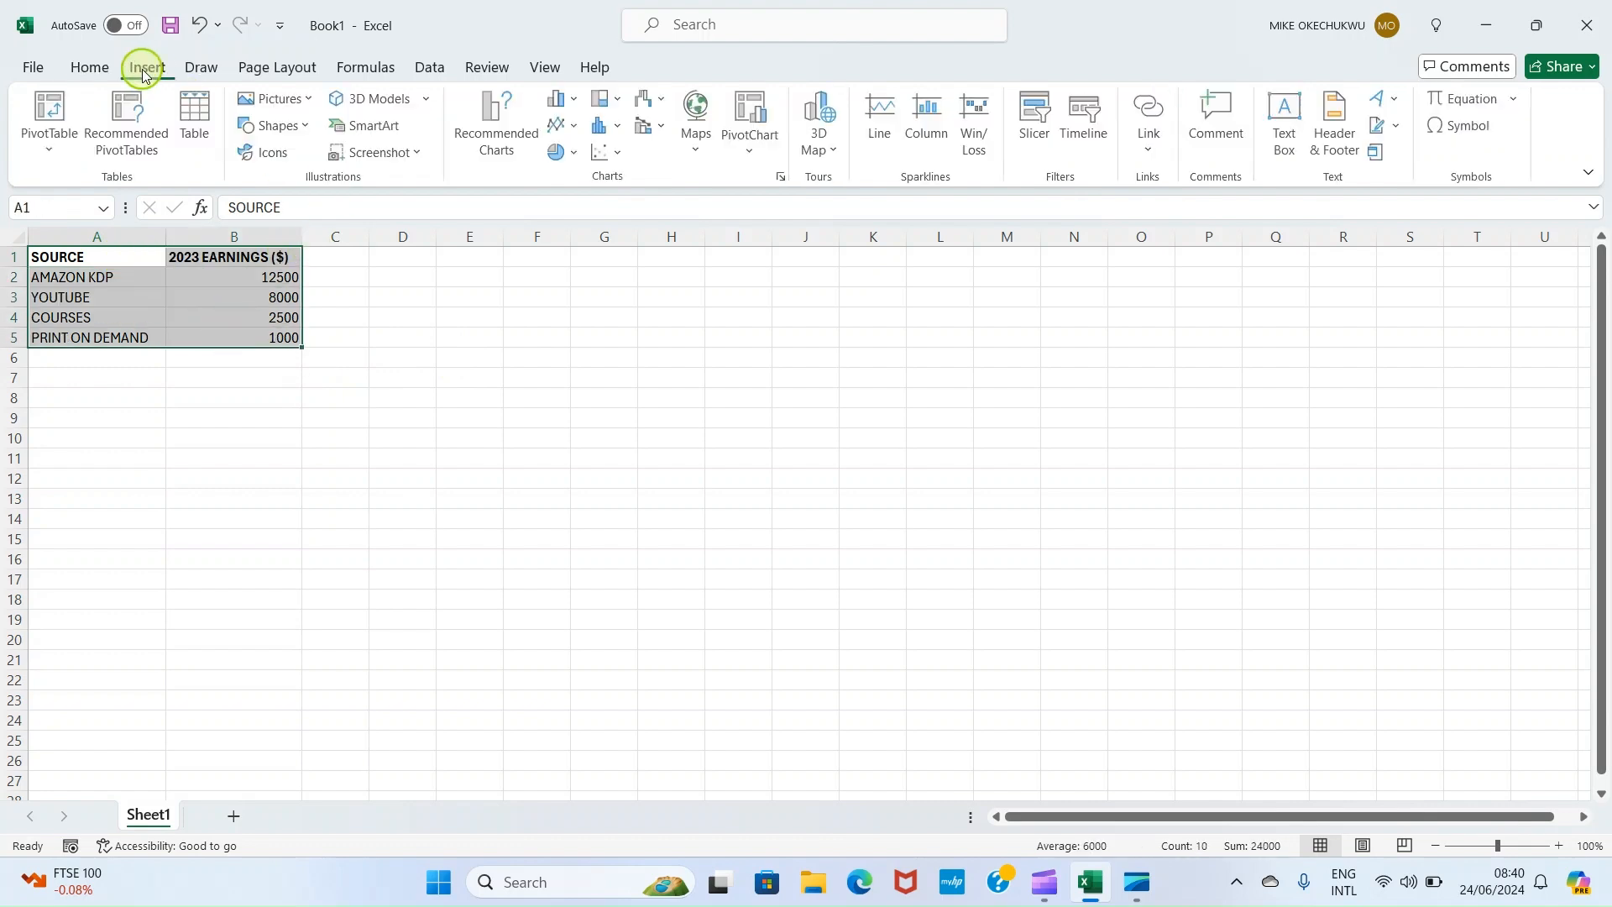
click(499, 143)
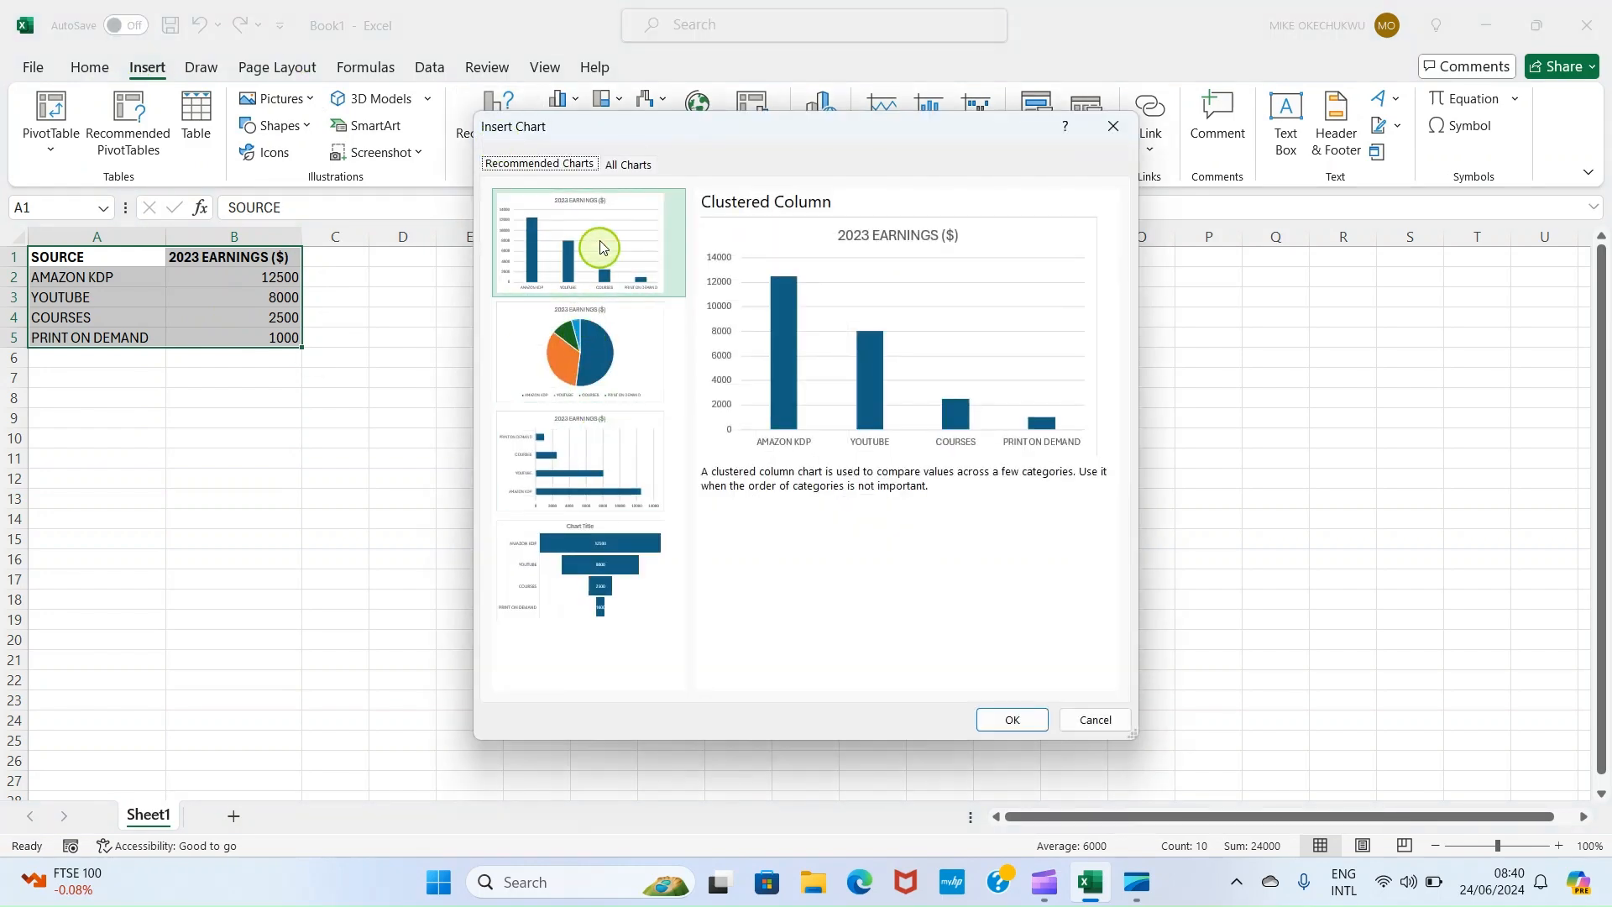
click(623, 164)
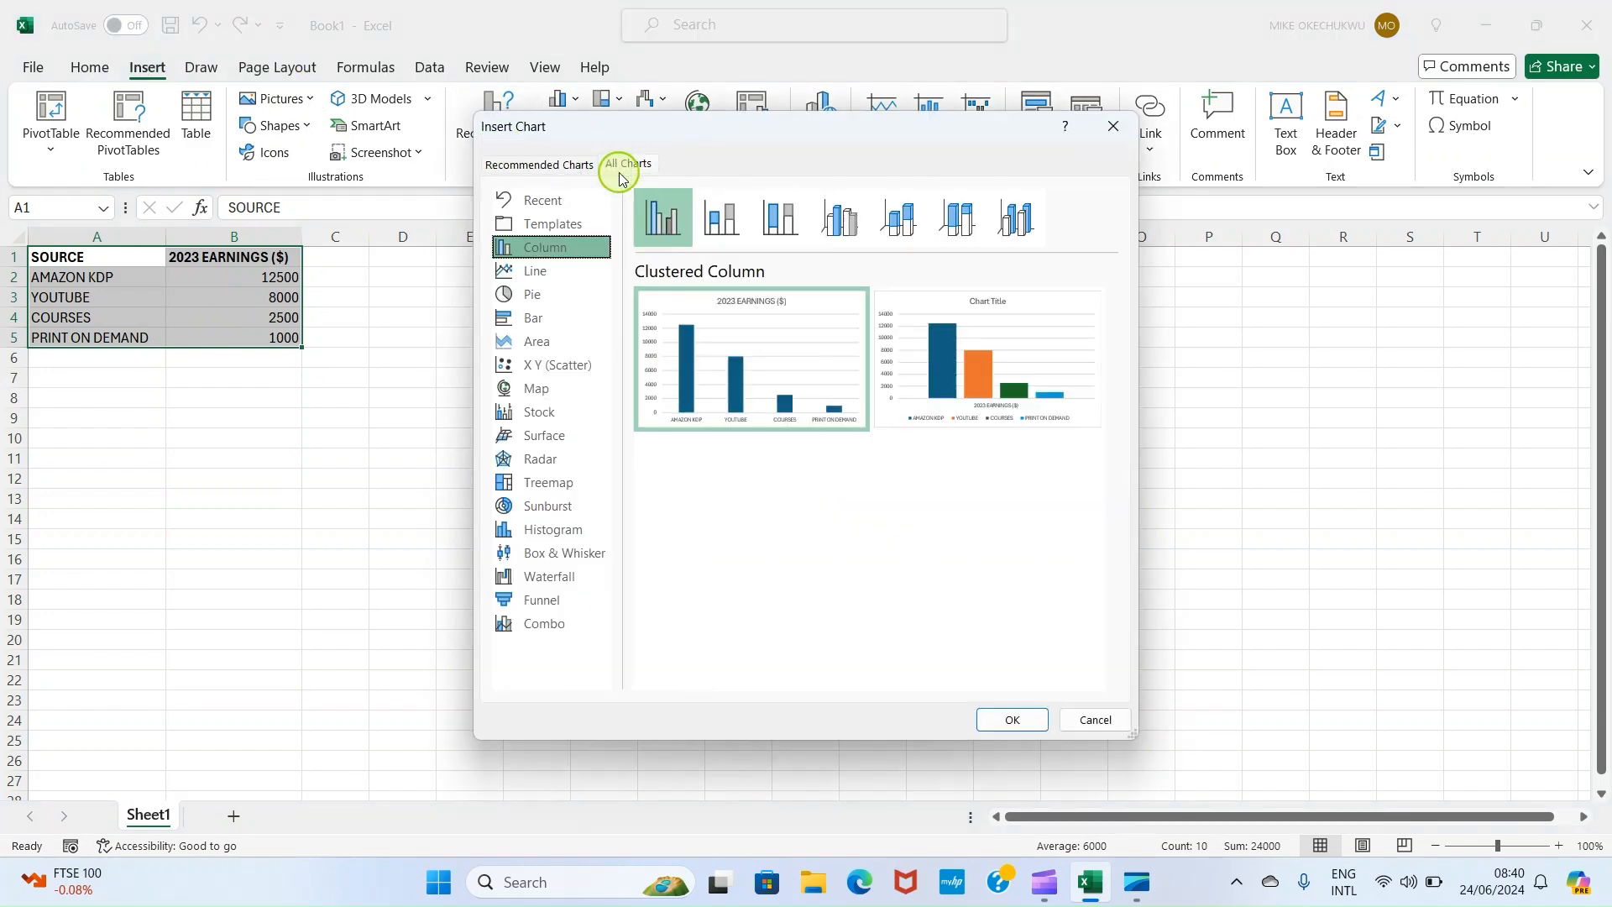
click(532, 296)
mouse_move(775, 399)
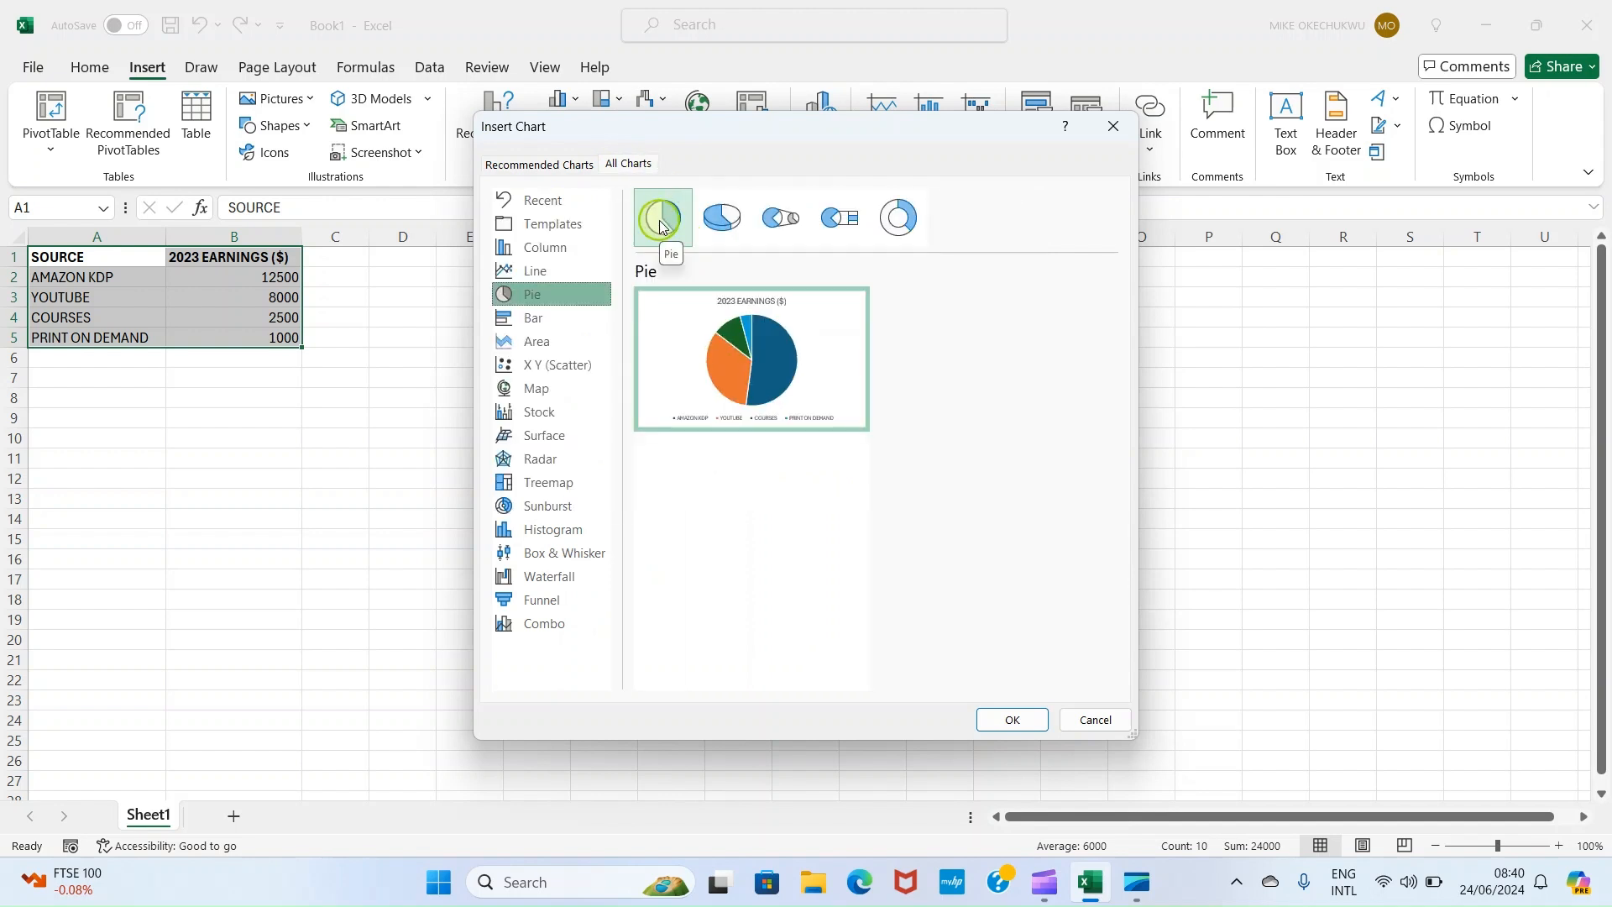
- Compare the 3-D Pie, Pie of Pie, Bar of Pie and Doughnut variants, and insert a standard Pie chart of the earnings sources
click(727, 221)
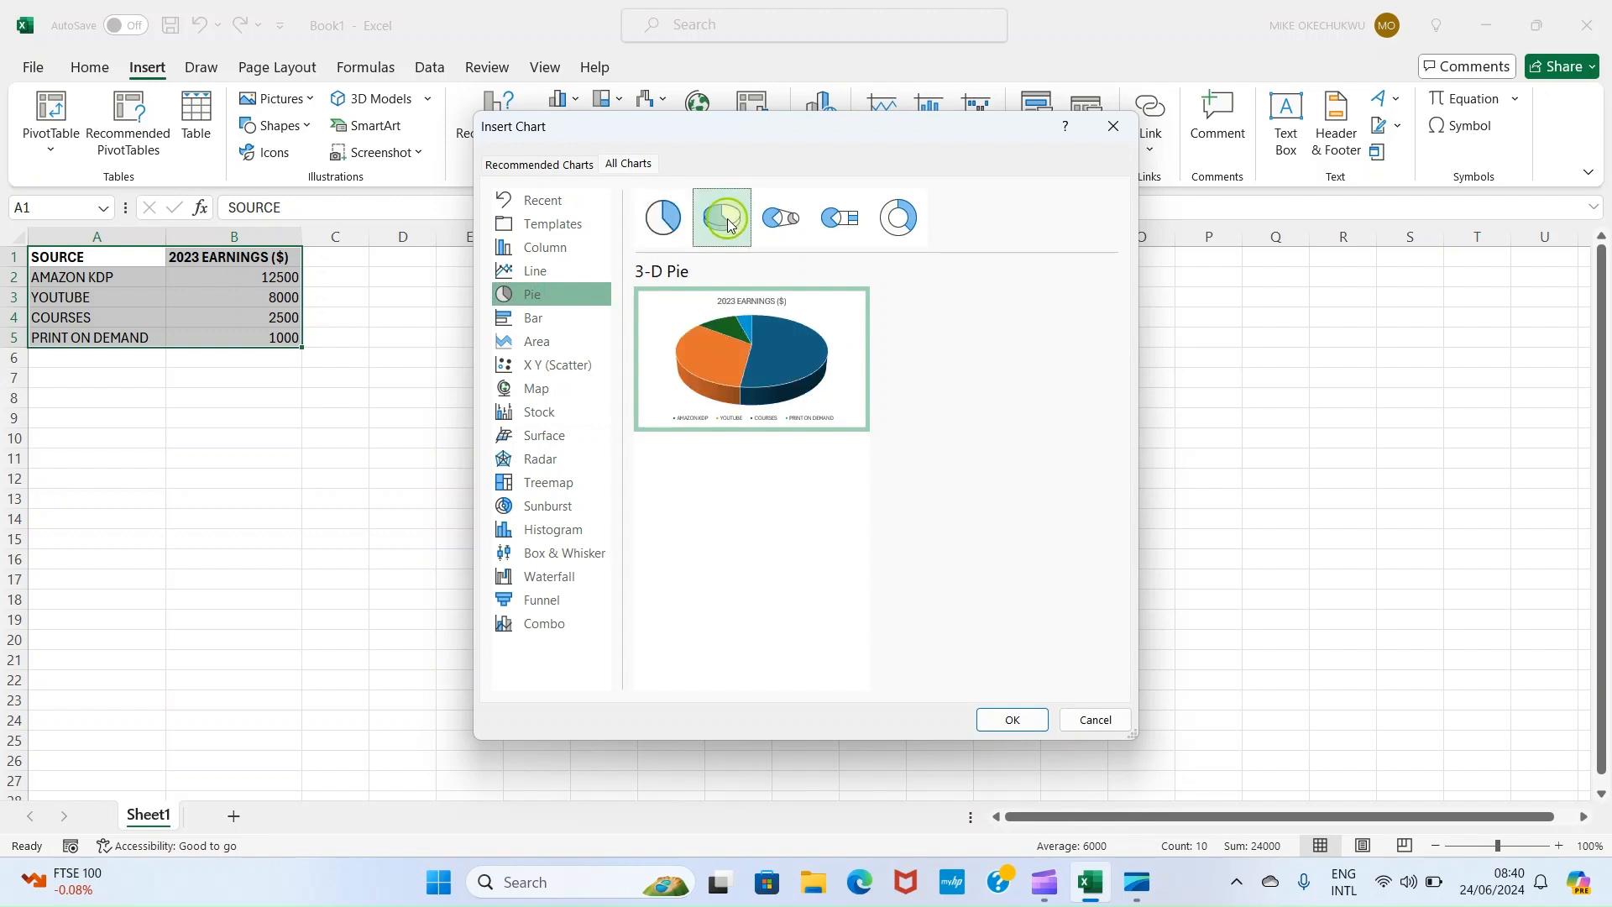
click(774, 225)
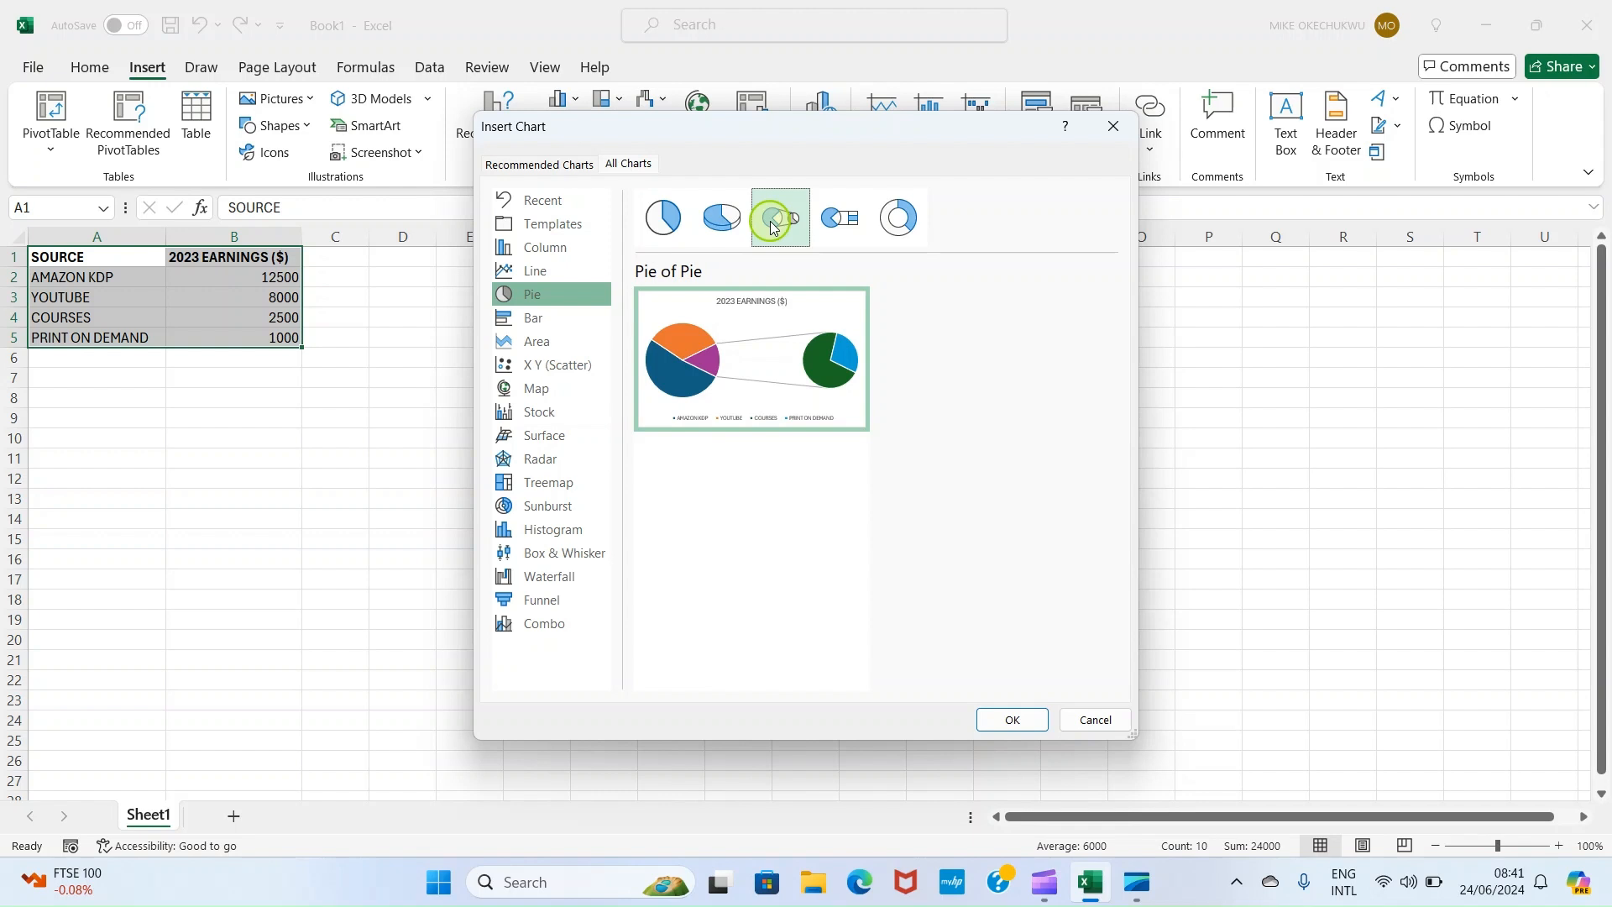
click(838, 220)
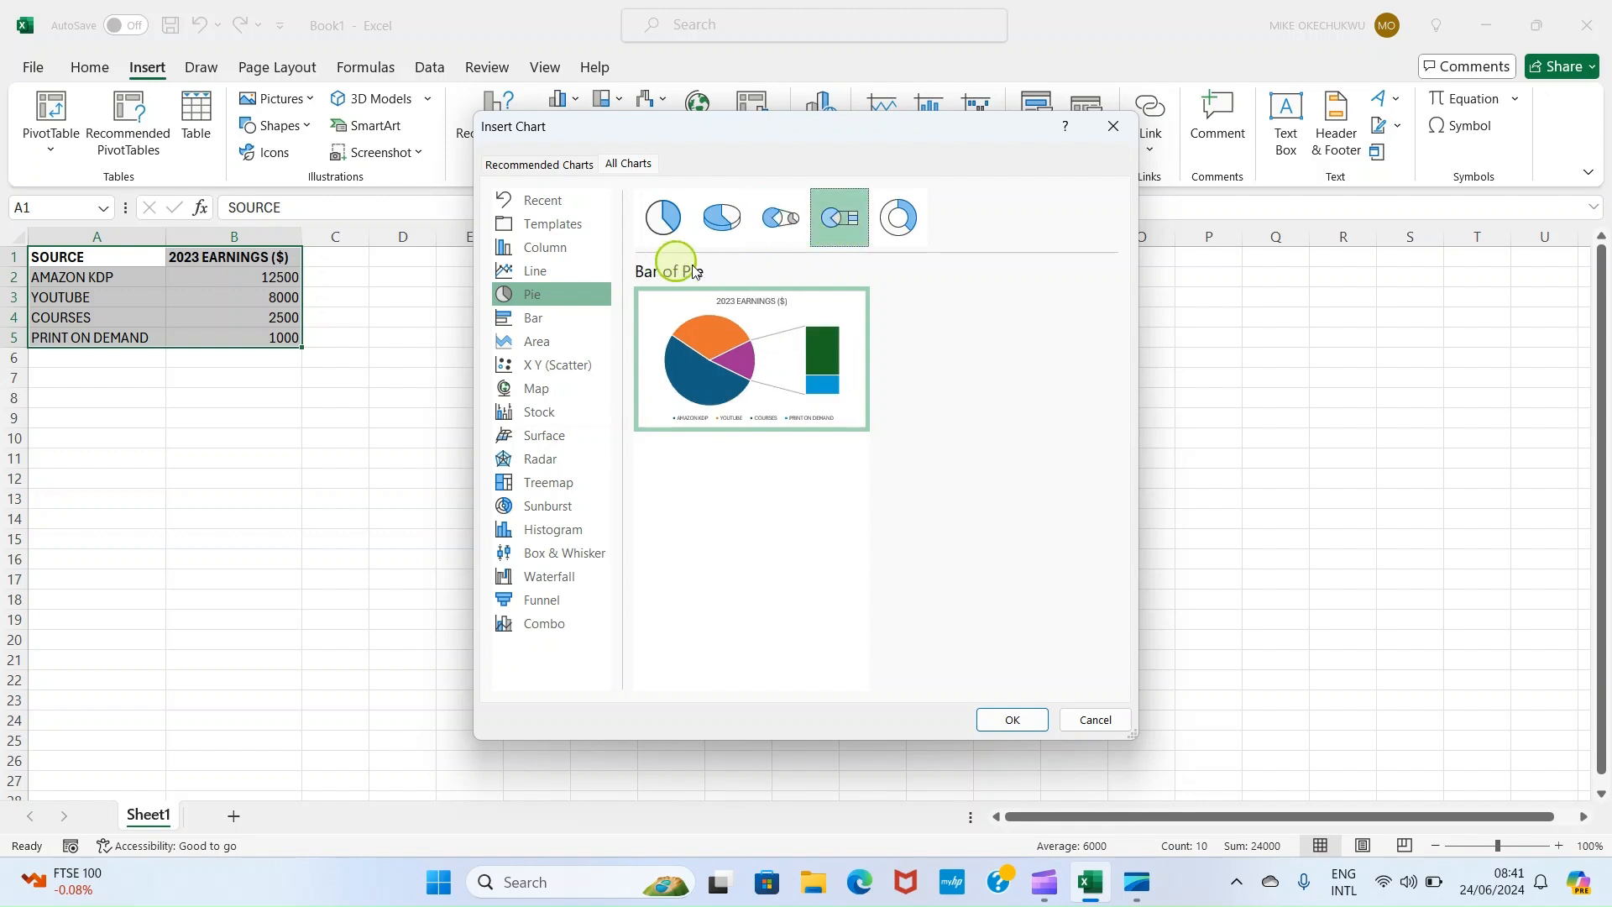
click(898, 219)
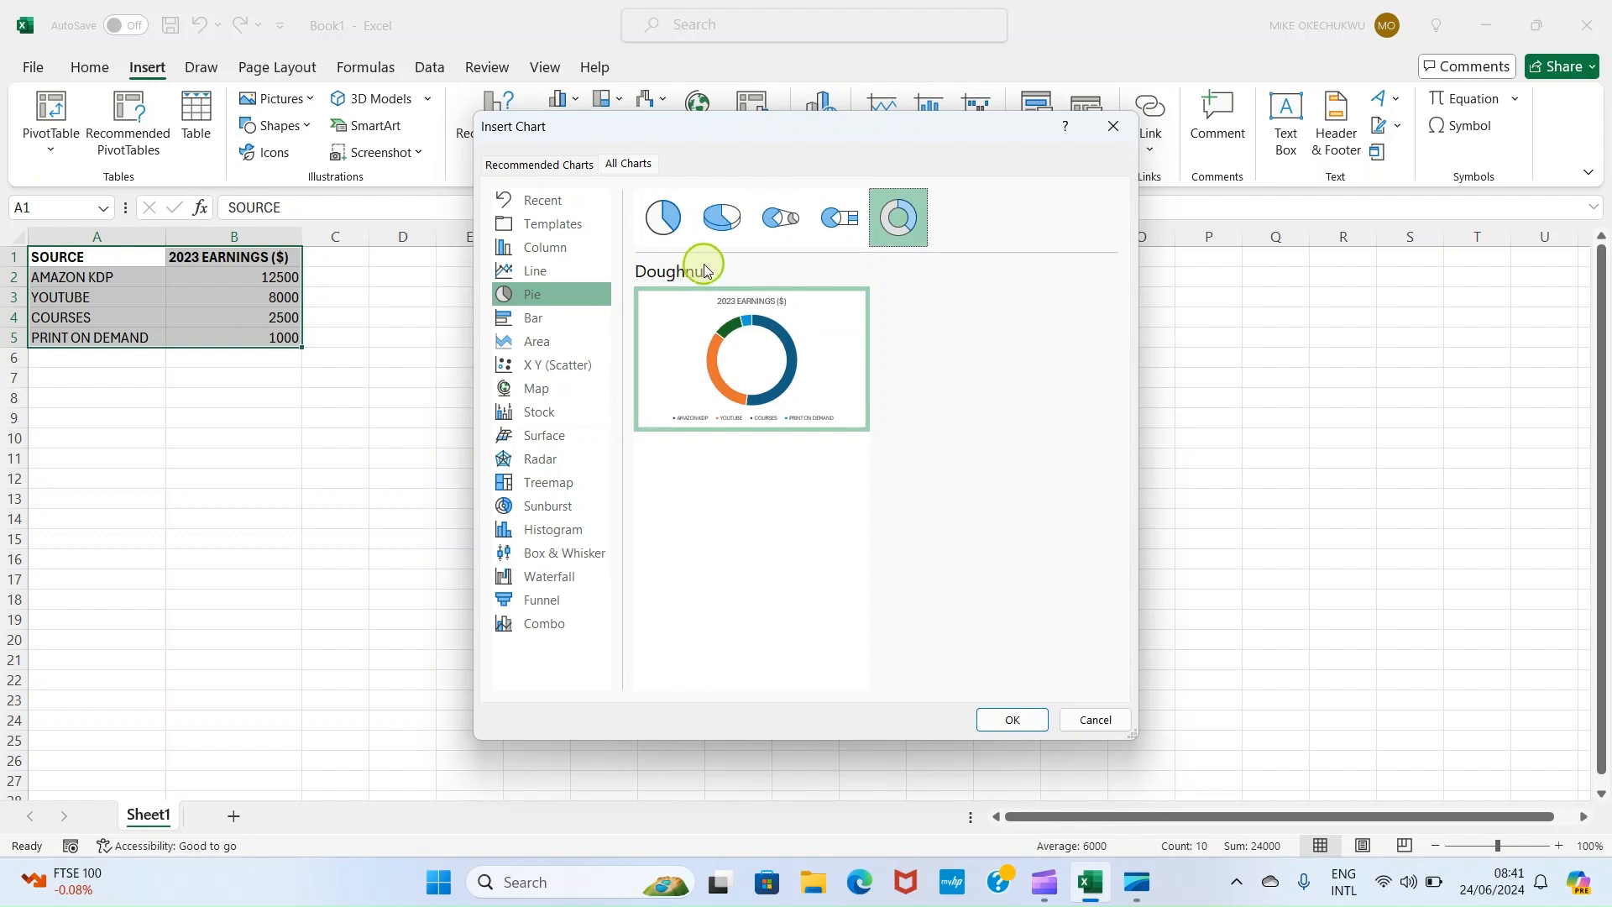
click(669, 223)
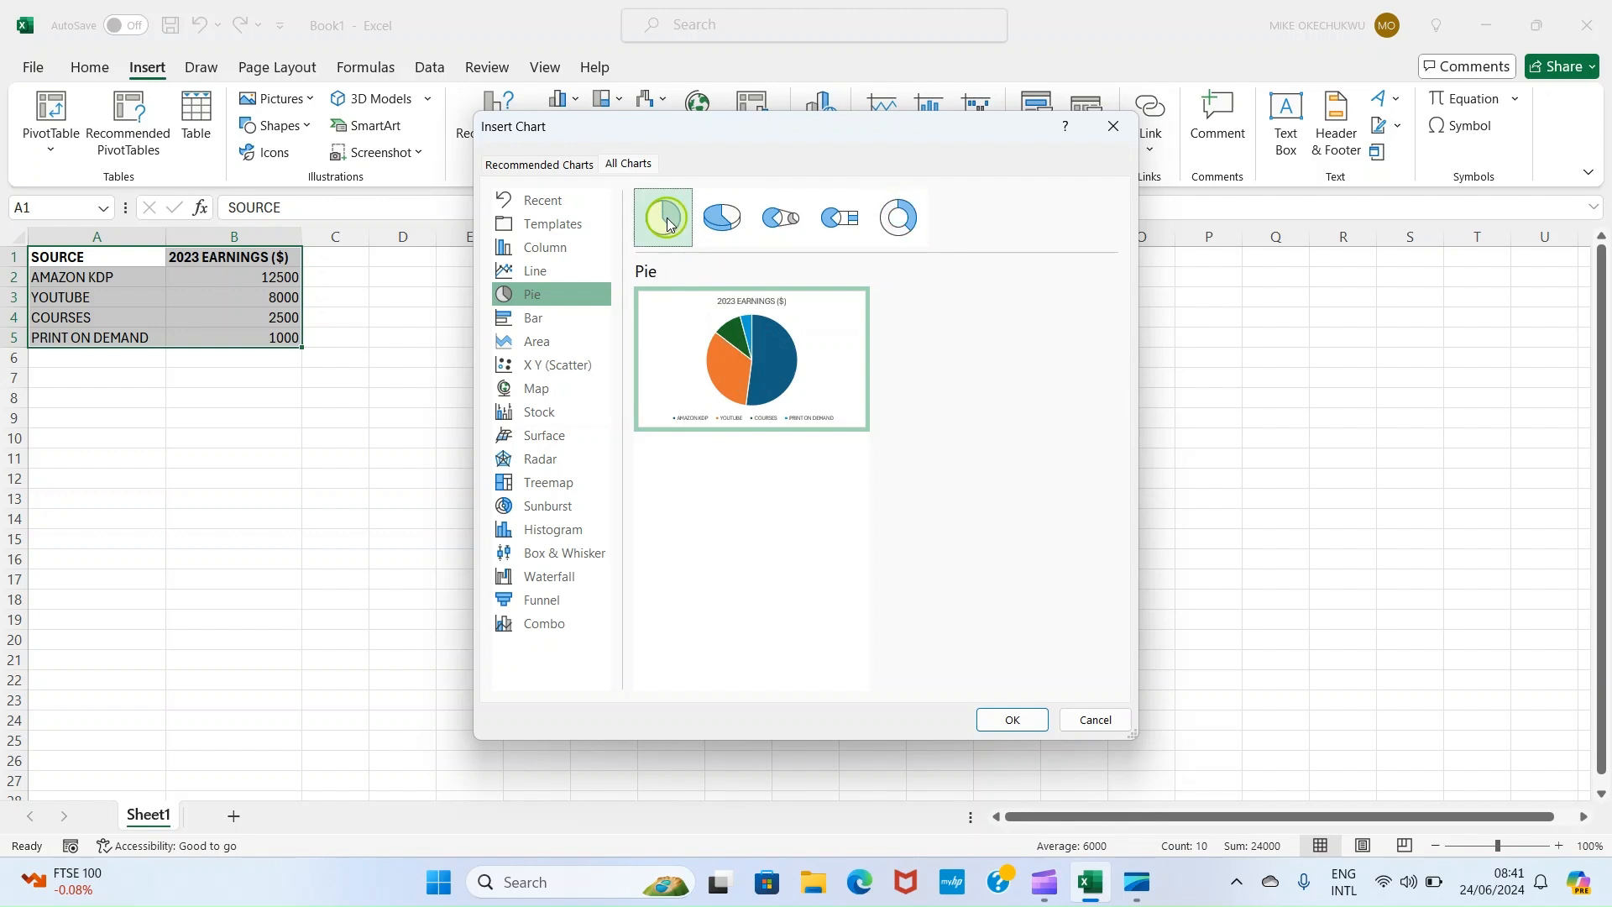
click(743, 329)
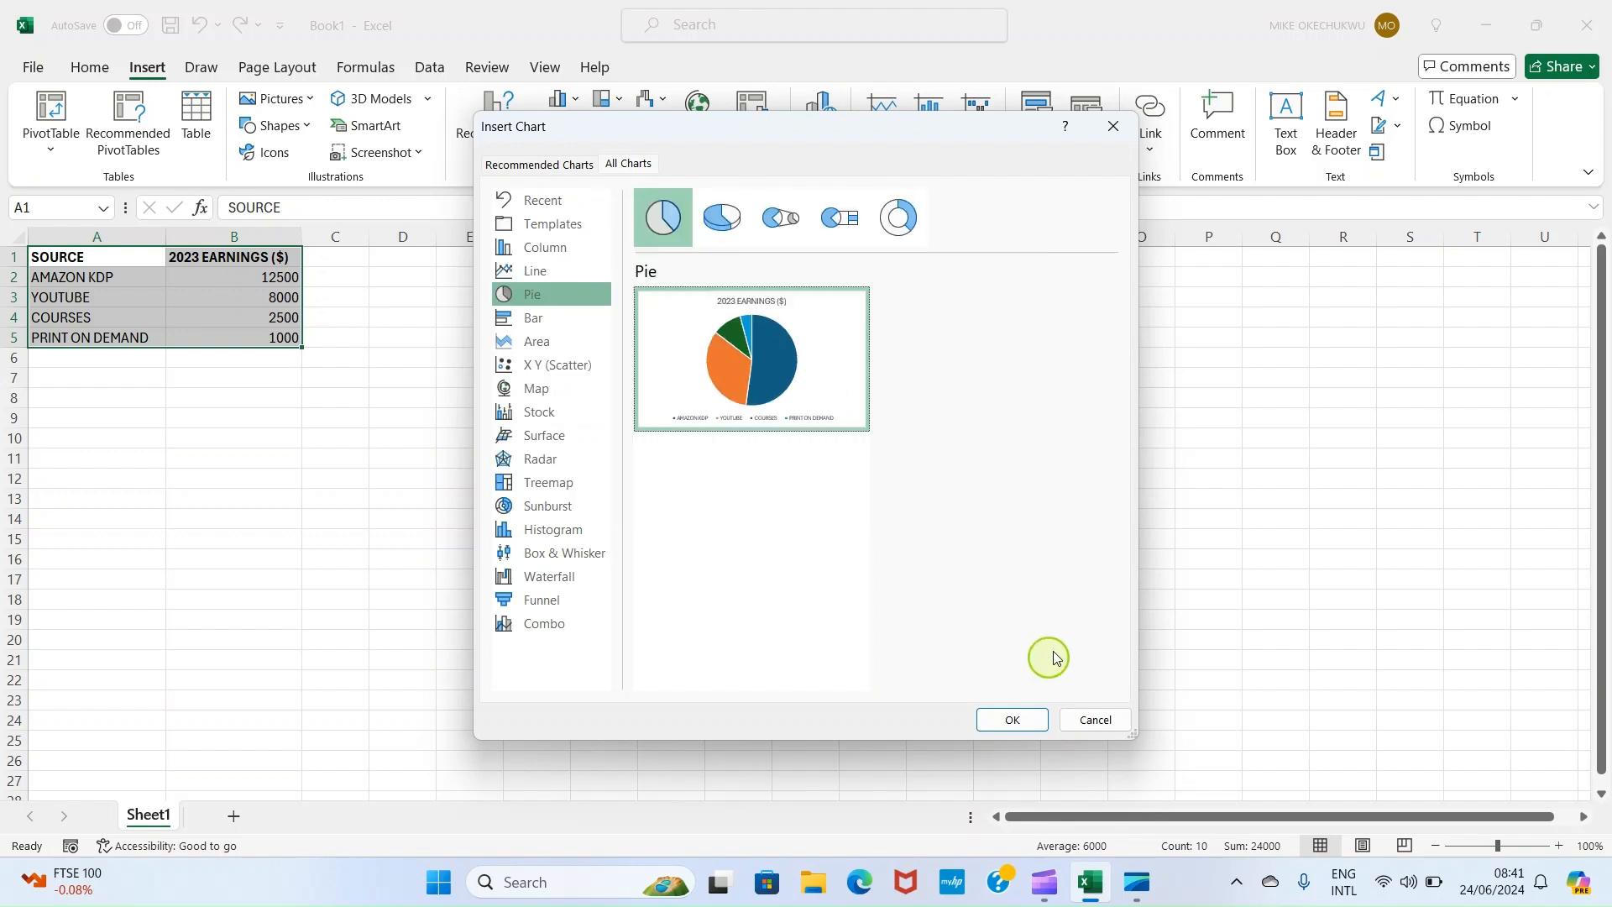
click(1011, 720)
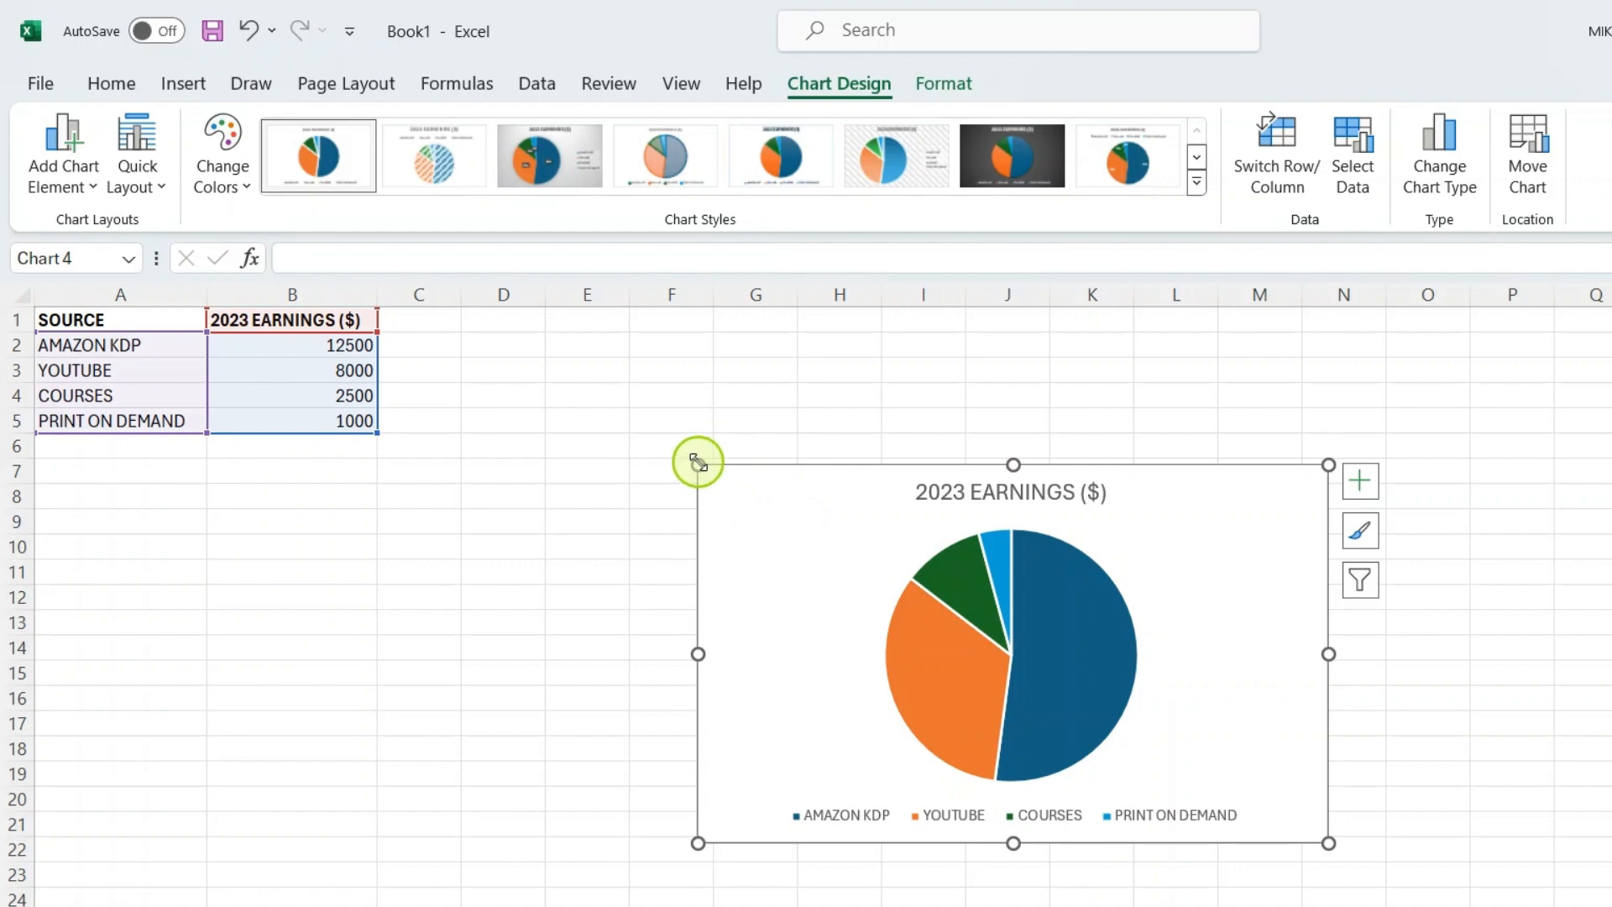
- Enlarge the 2023 earnings pie chart from its upper-left corner and apply the dark-grey chart style
drag(693, 461, 643, 424)
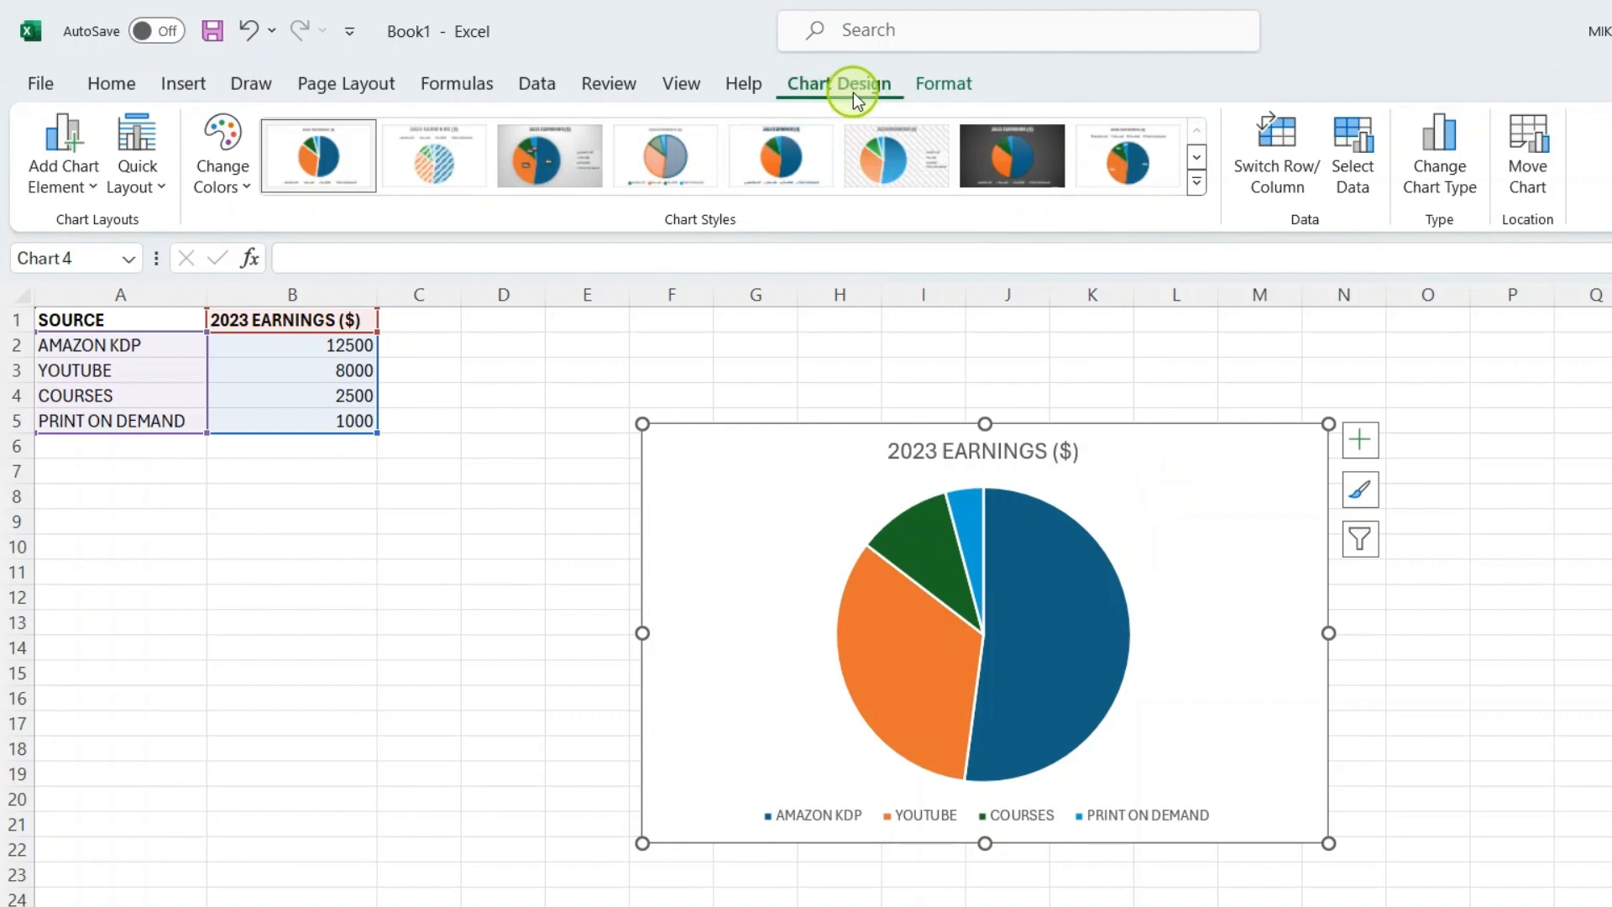
click(1006, 162)
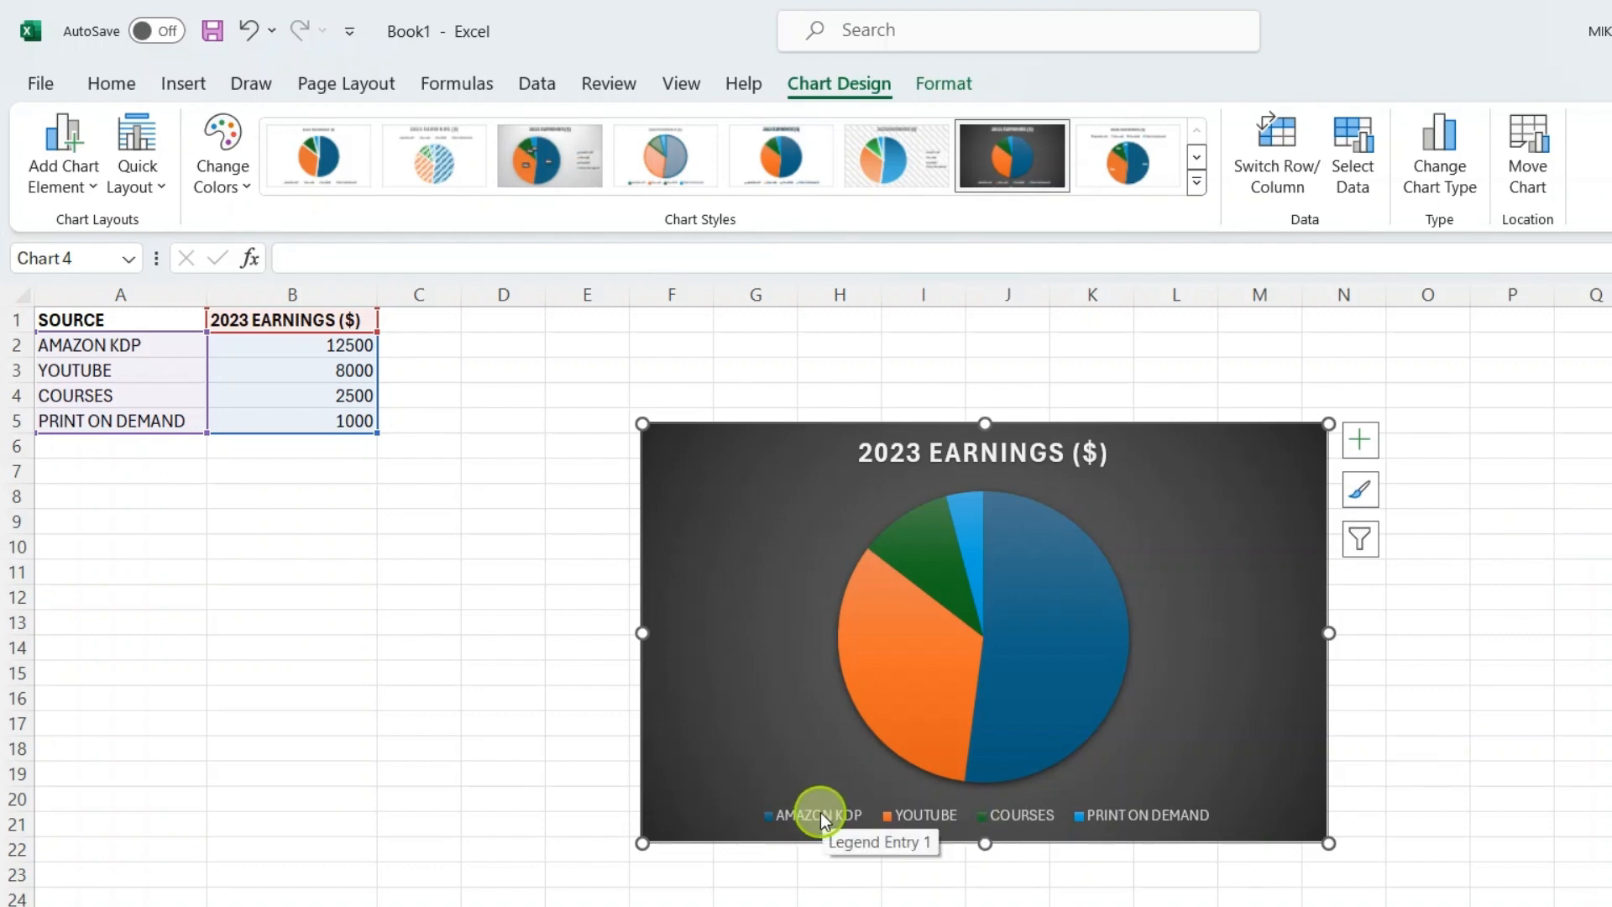
mouse_move(1055, 615)
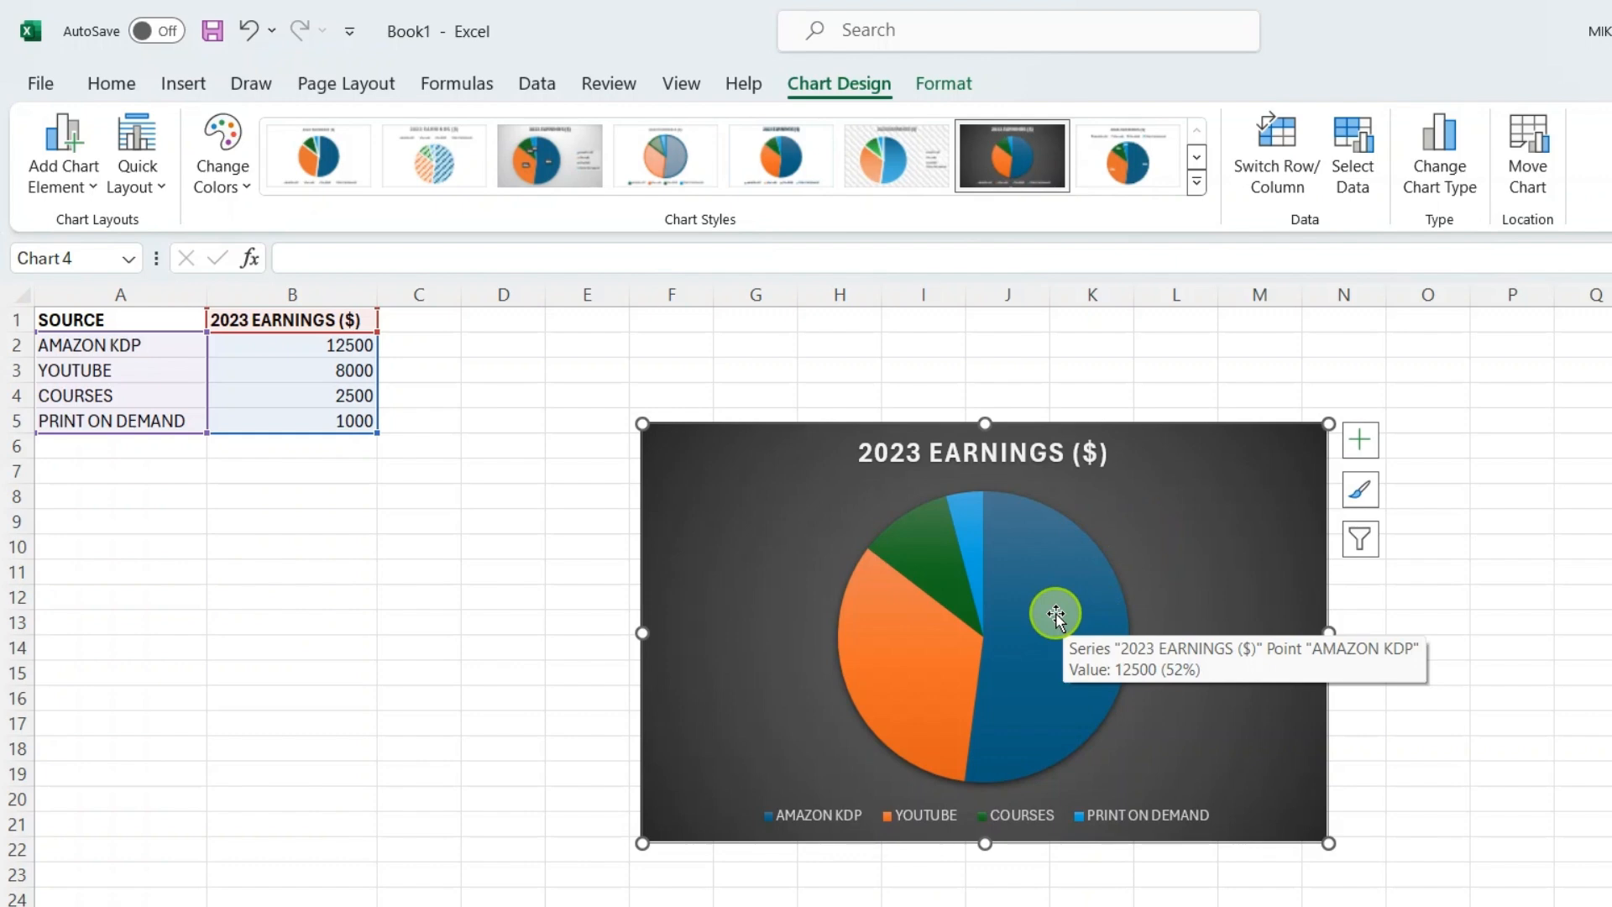
mouse_move(972, 520)
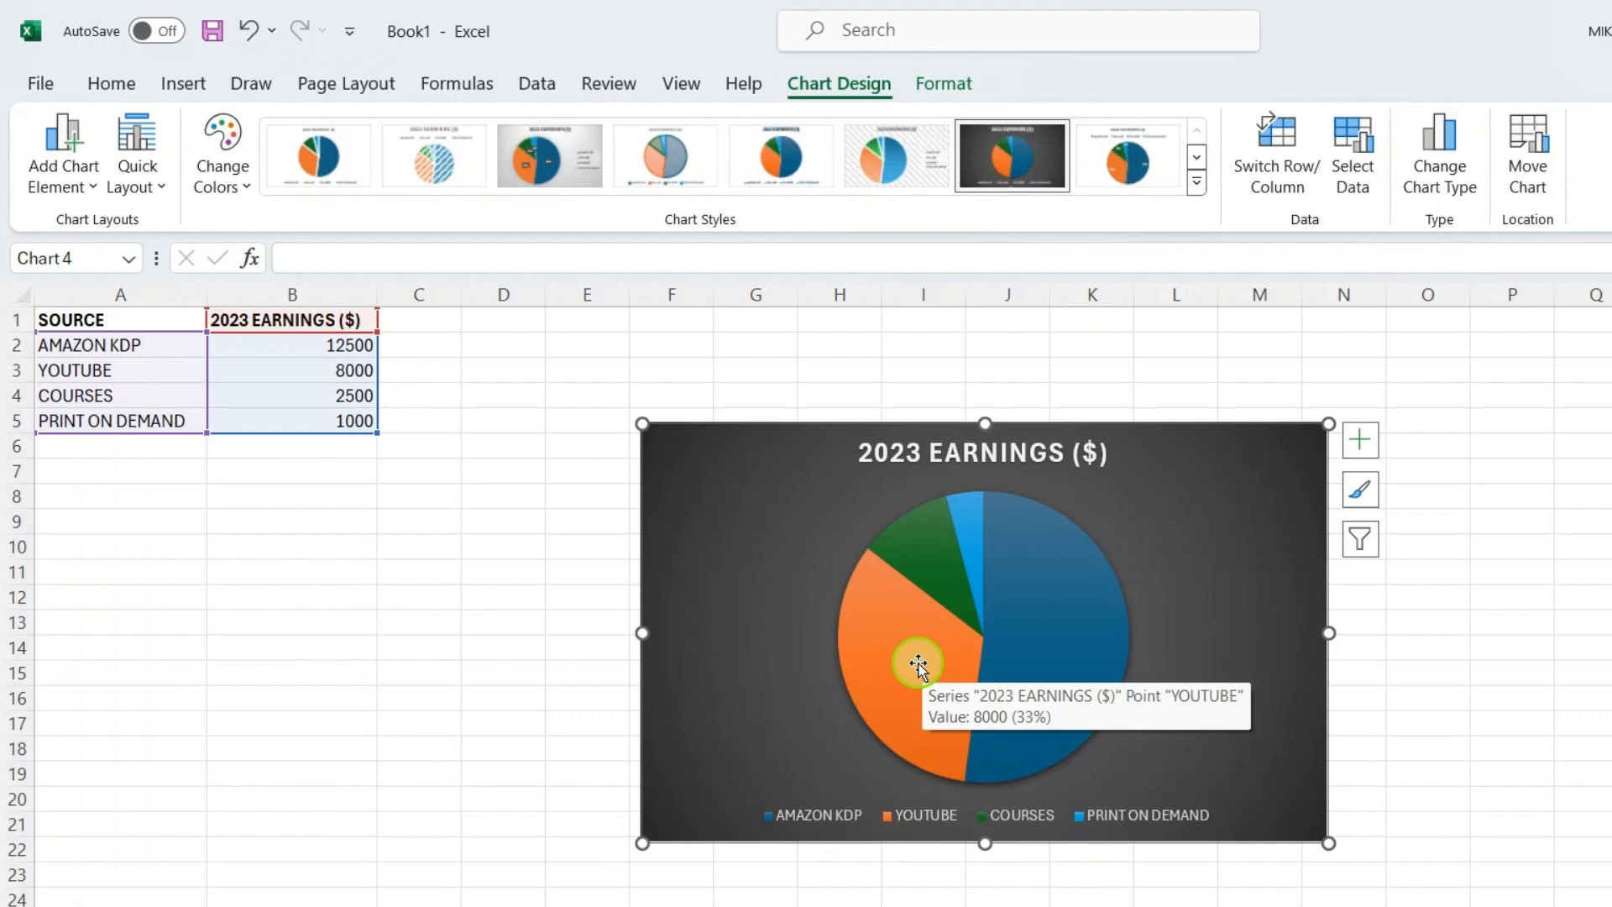
mouse_move(922, 546)
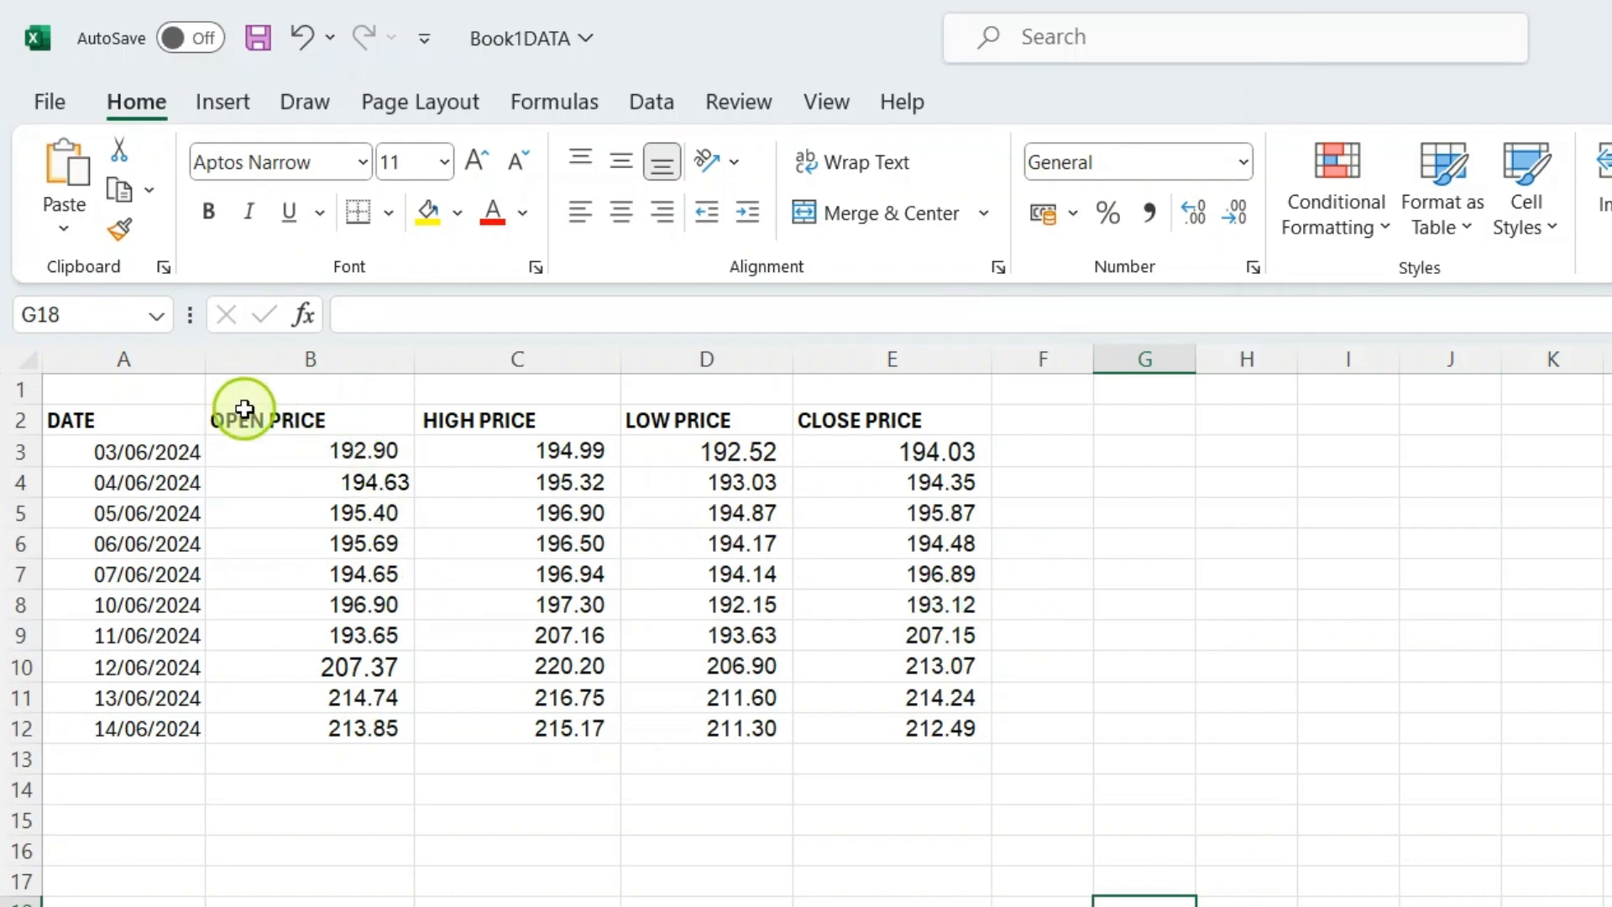
- Enter the title APPLE STOCK in cell A1 above the price table and format it bold at size 16
click(171, 391)
text(APPLE STOCK)
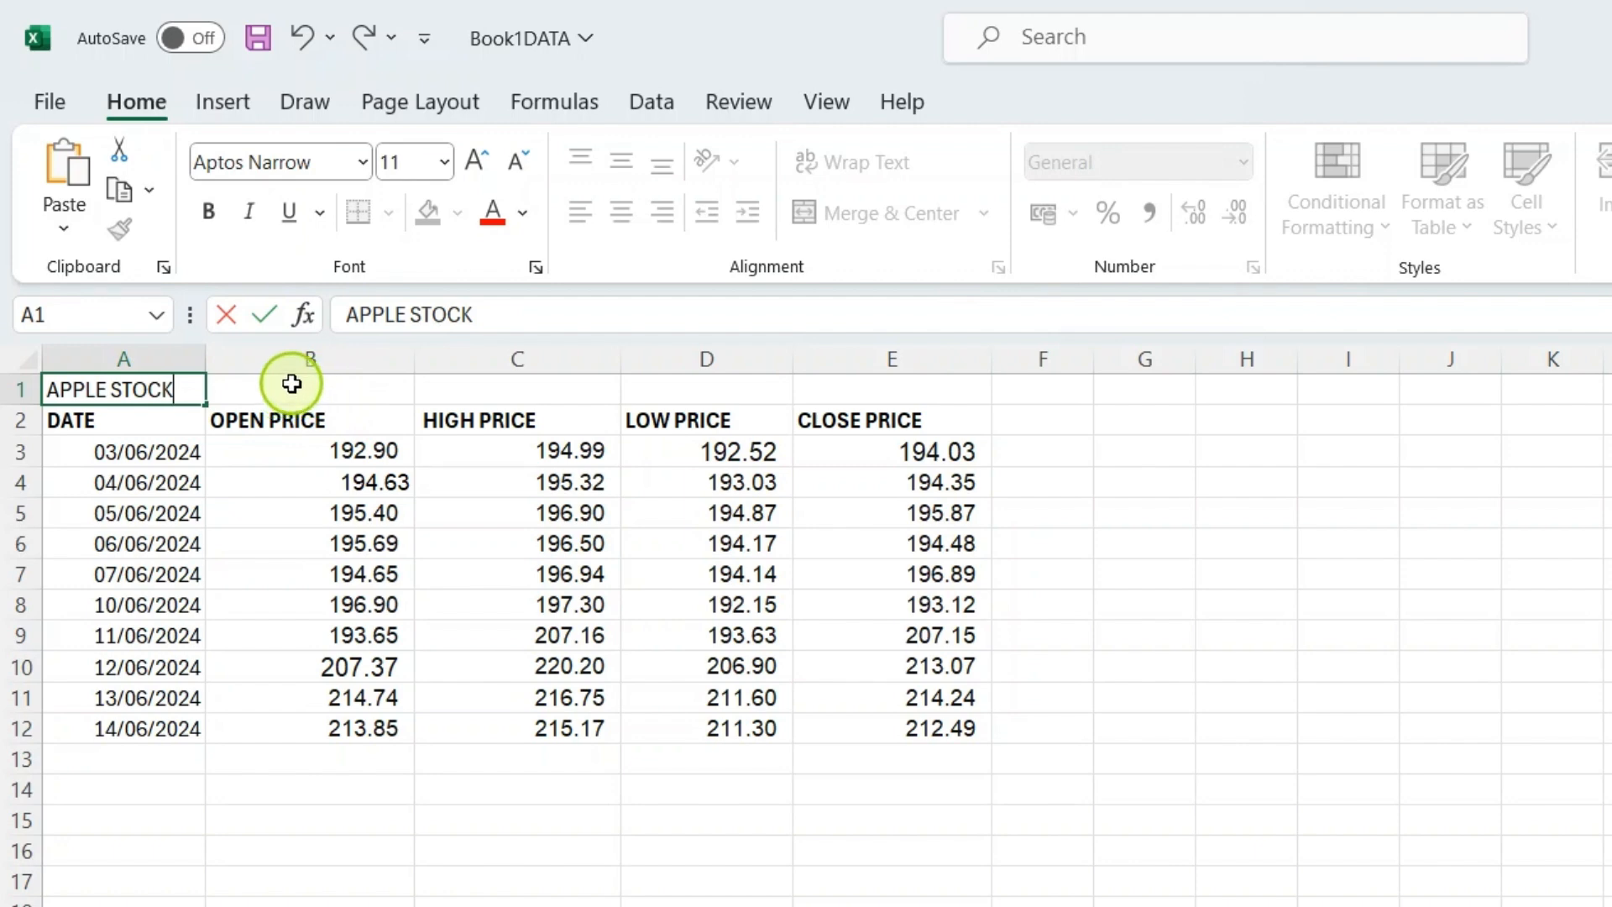
click(1400, 808)
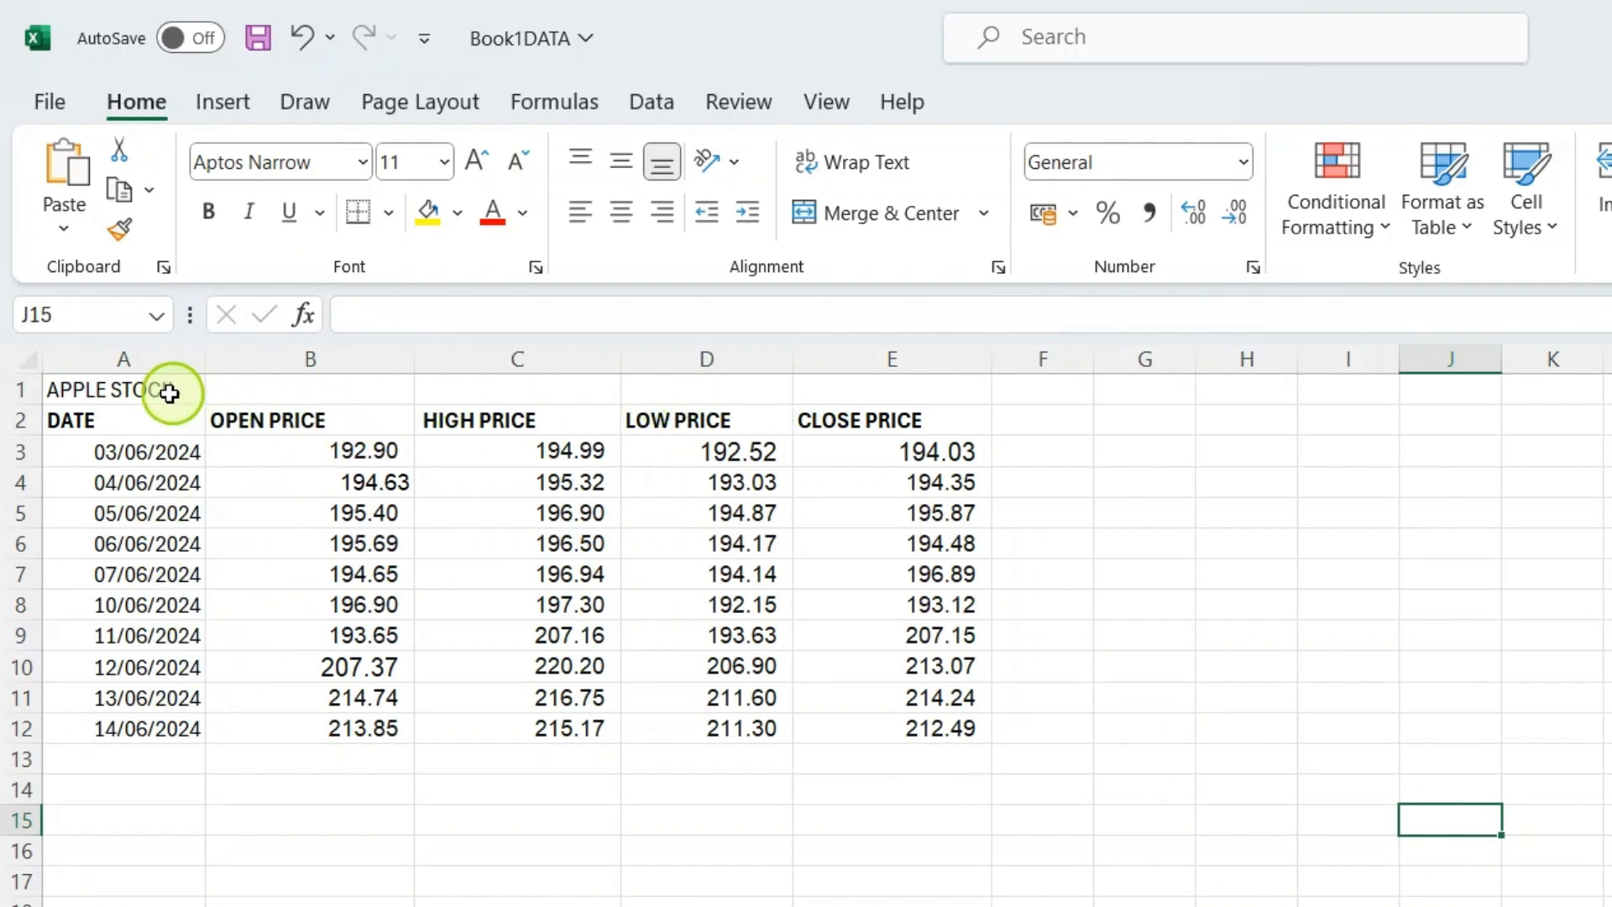
click(127, 388)
click(208, 220)
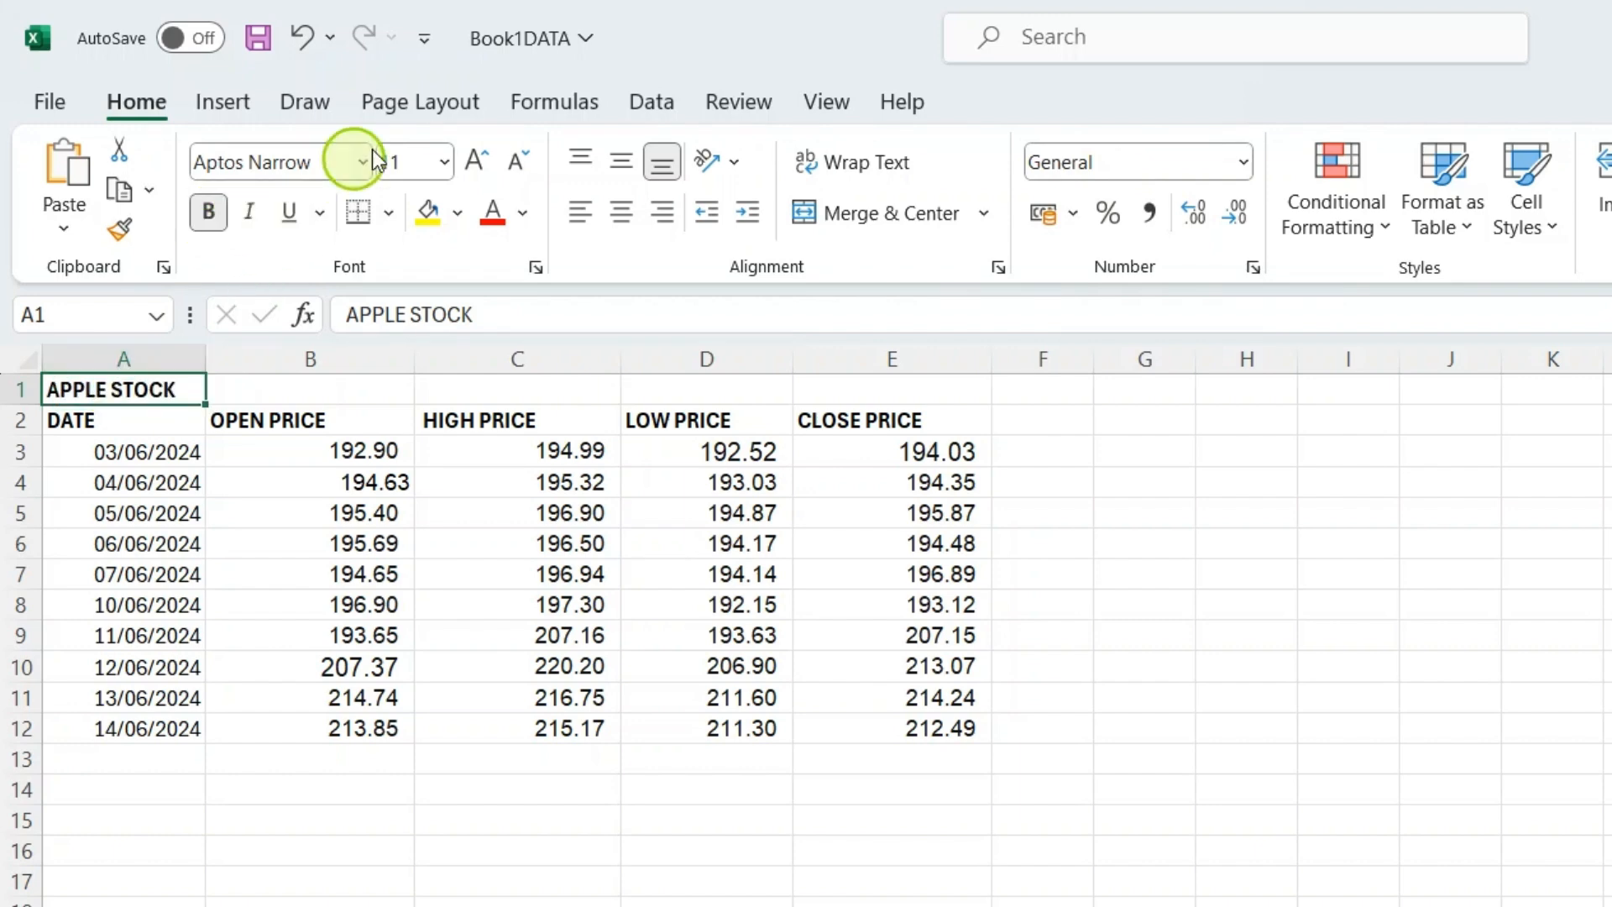
click(441, 162)
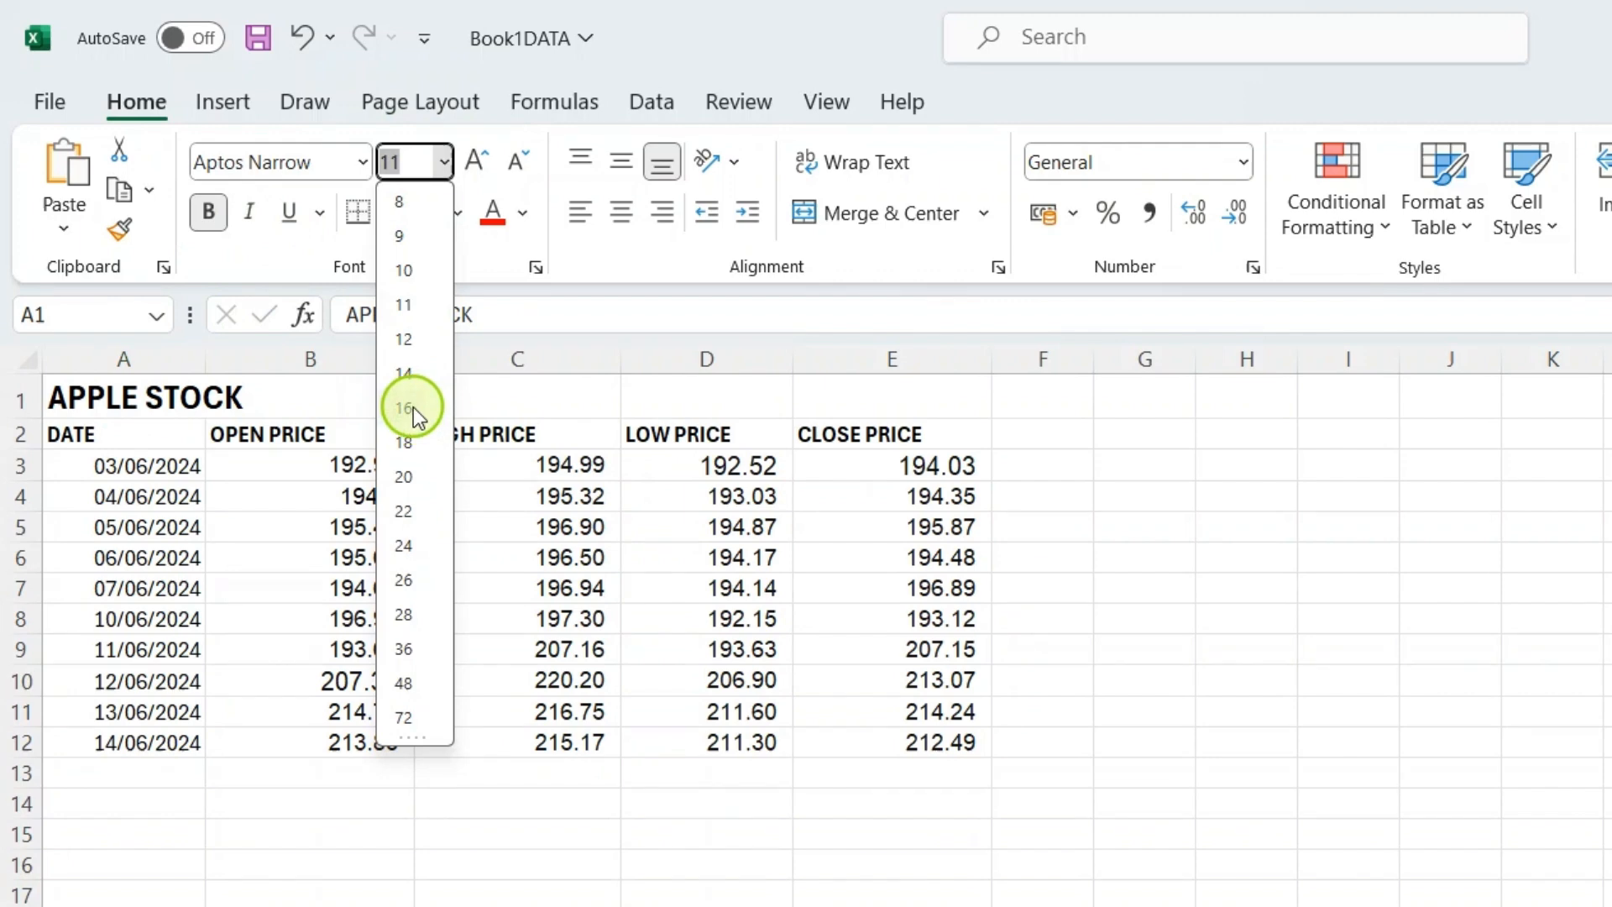
click(411, 407)
click(1532, 715)
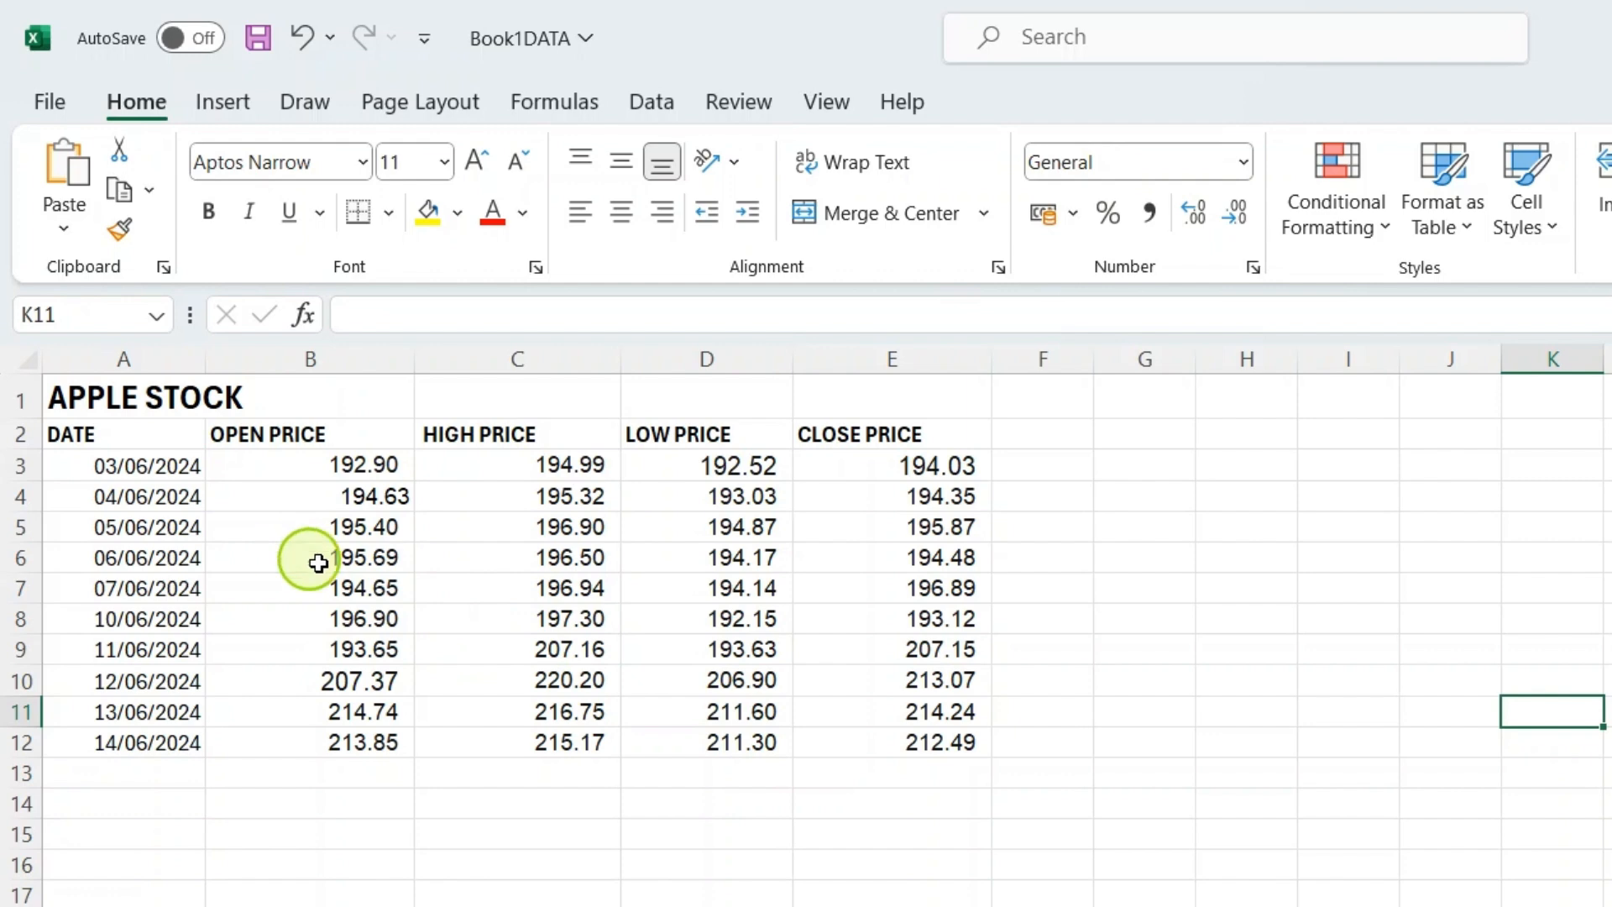
- Merge and center the APPLE STOCK title across cells A1:E1
click(136, 399)
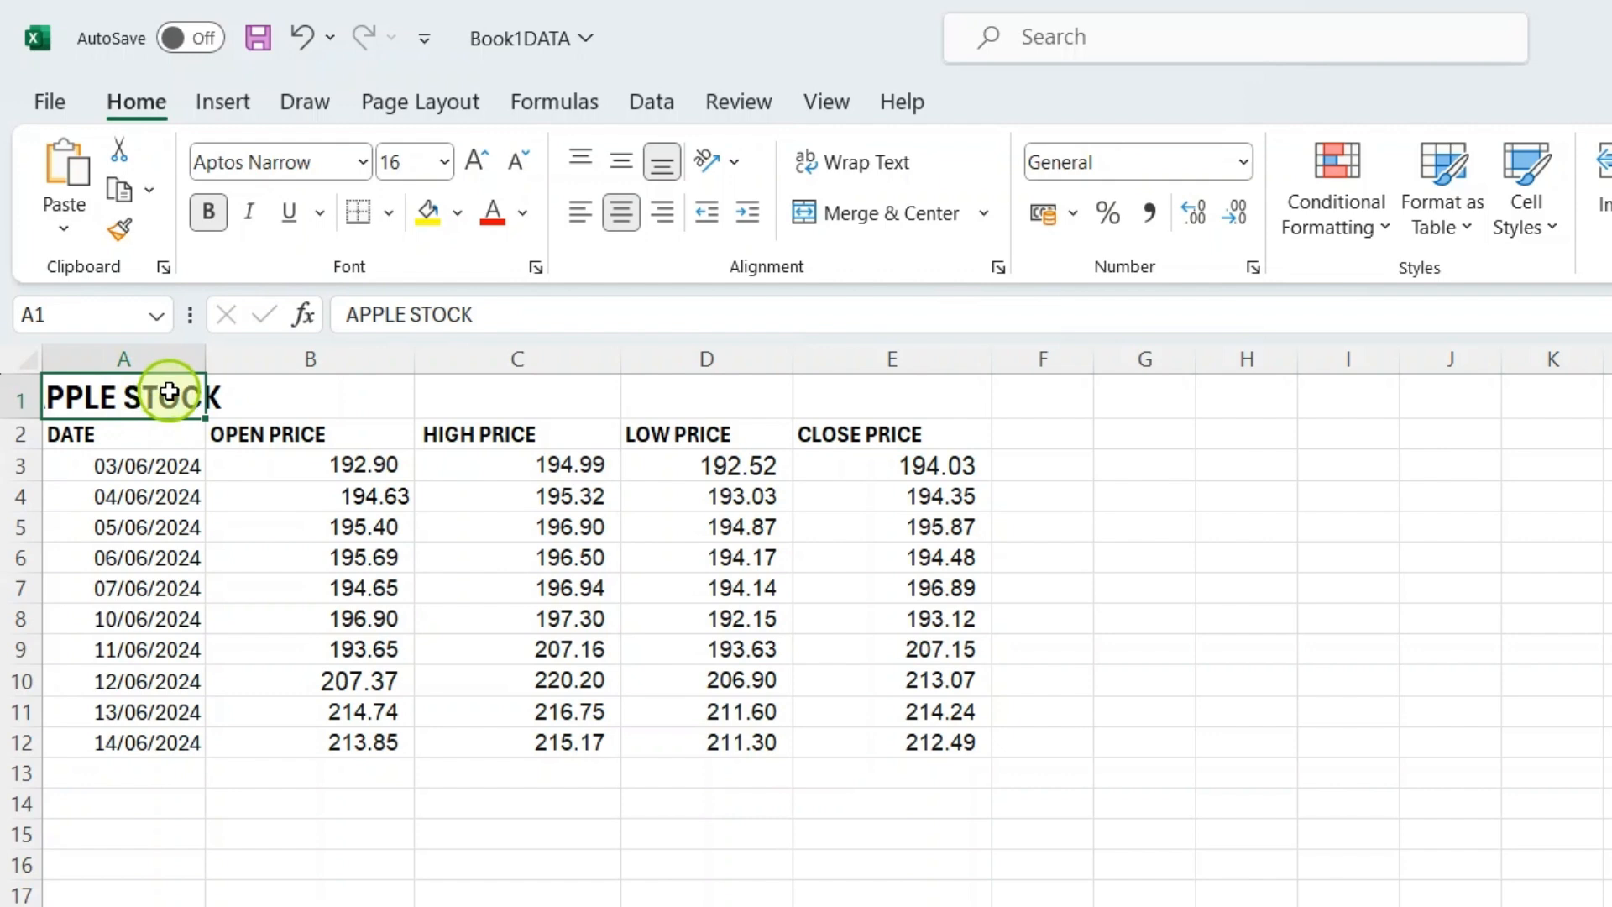
drag(174, 391, 889, 386)
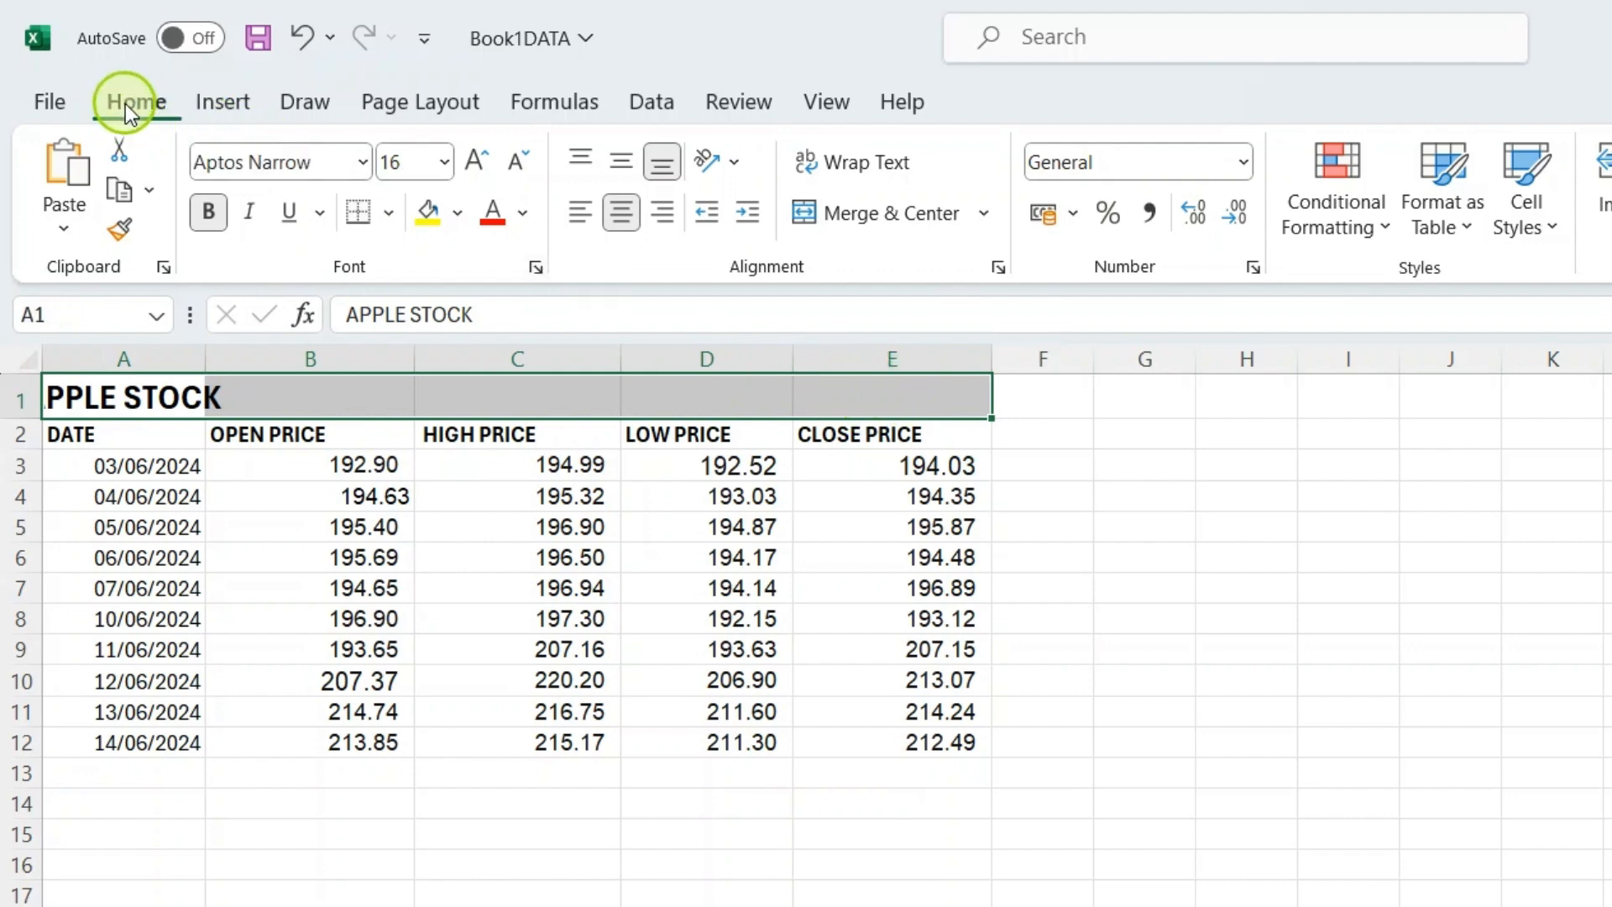
click(876, 215)
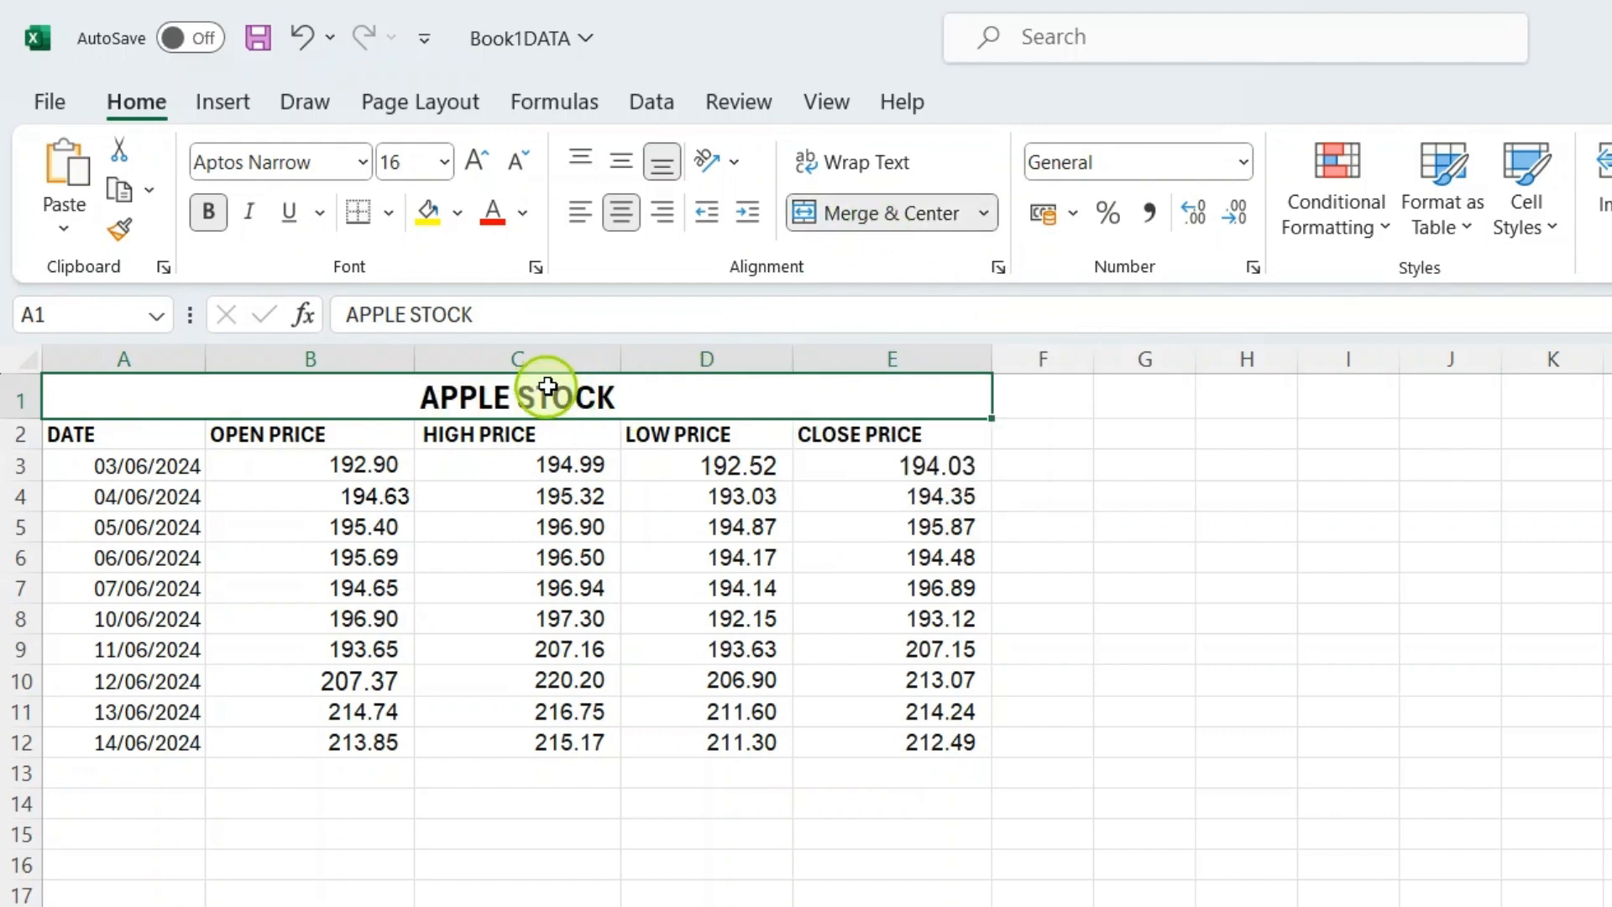
click(1241, 609)
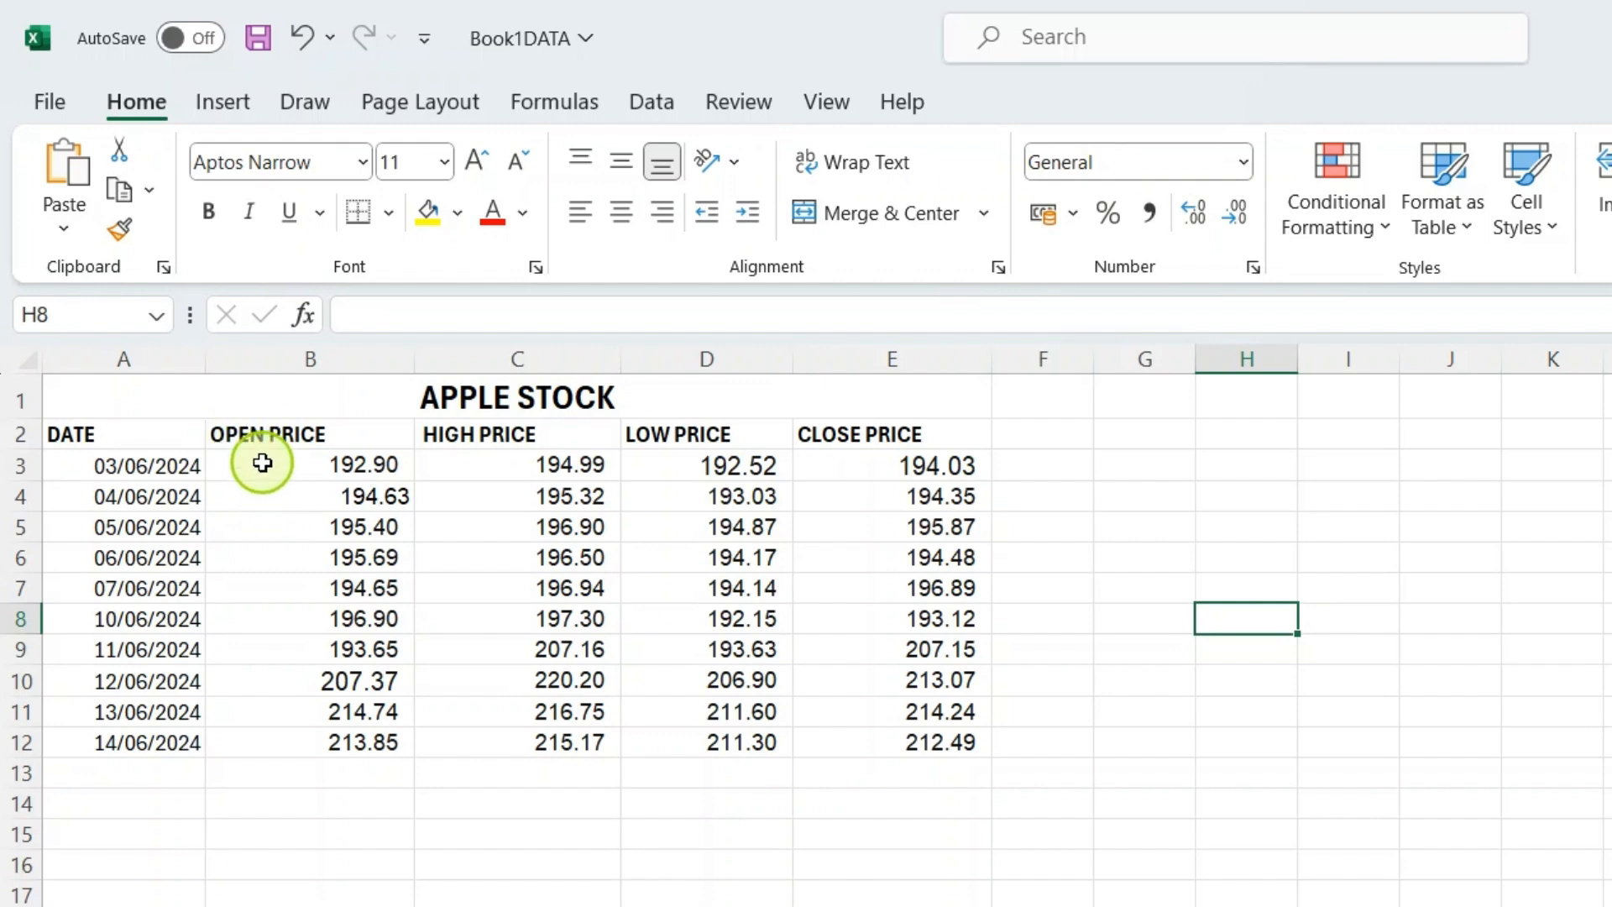
- Select the open, high, low and close price data in B2:E12 and display the stock chart types available for it
click(240, 428)
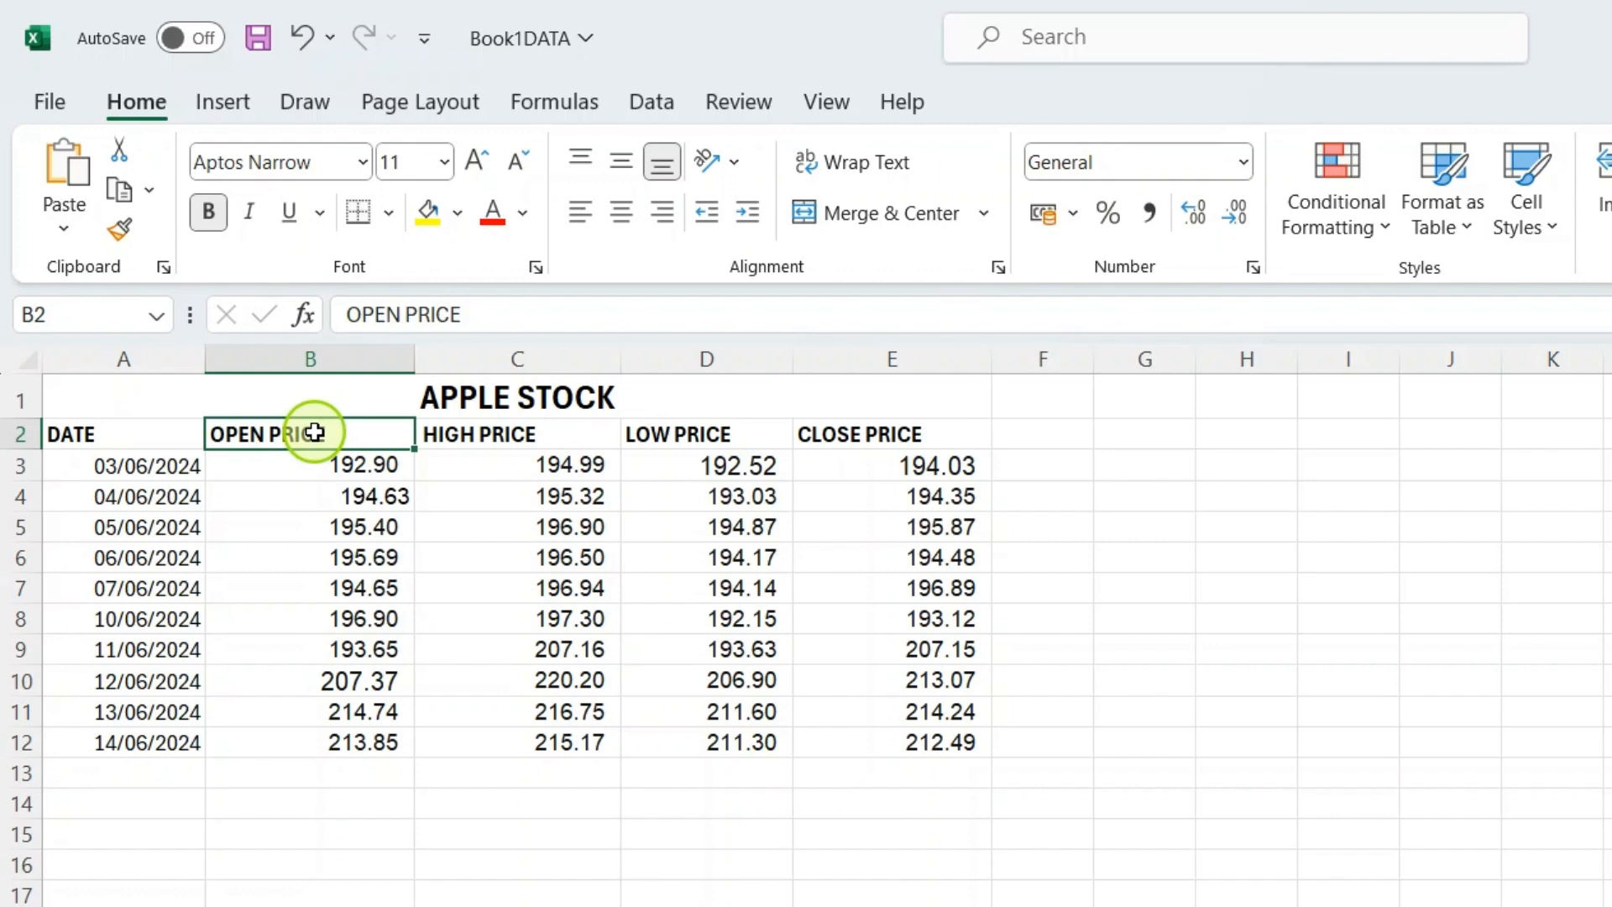
drag(314, 432, 916, 731)
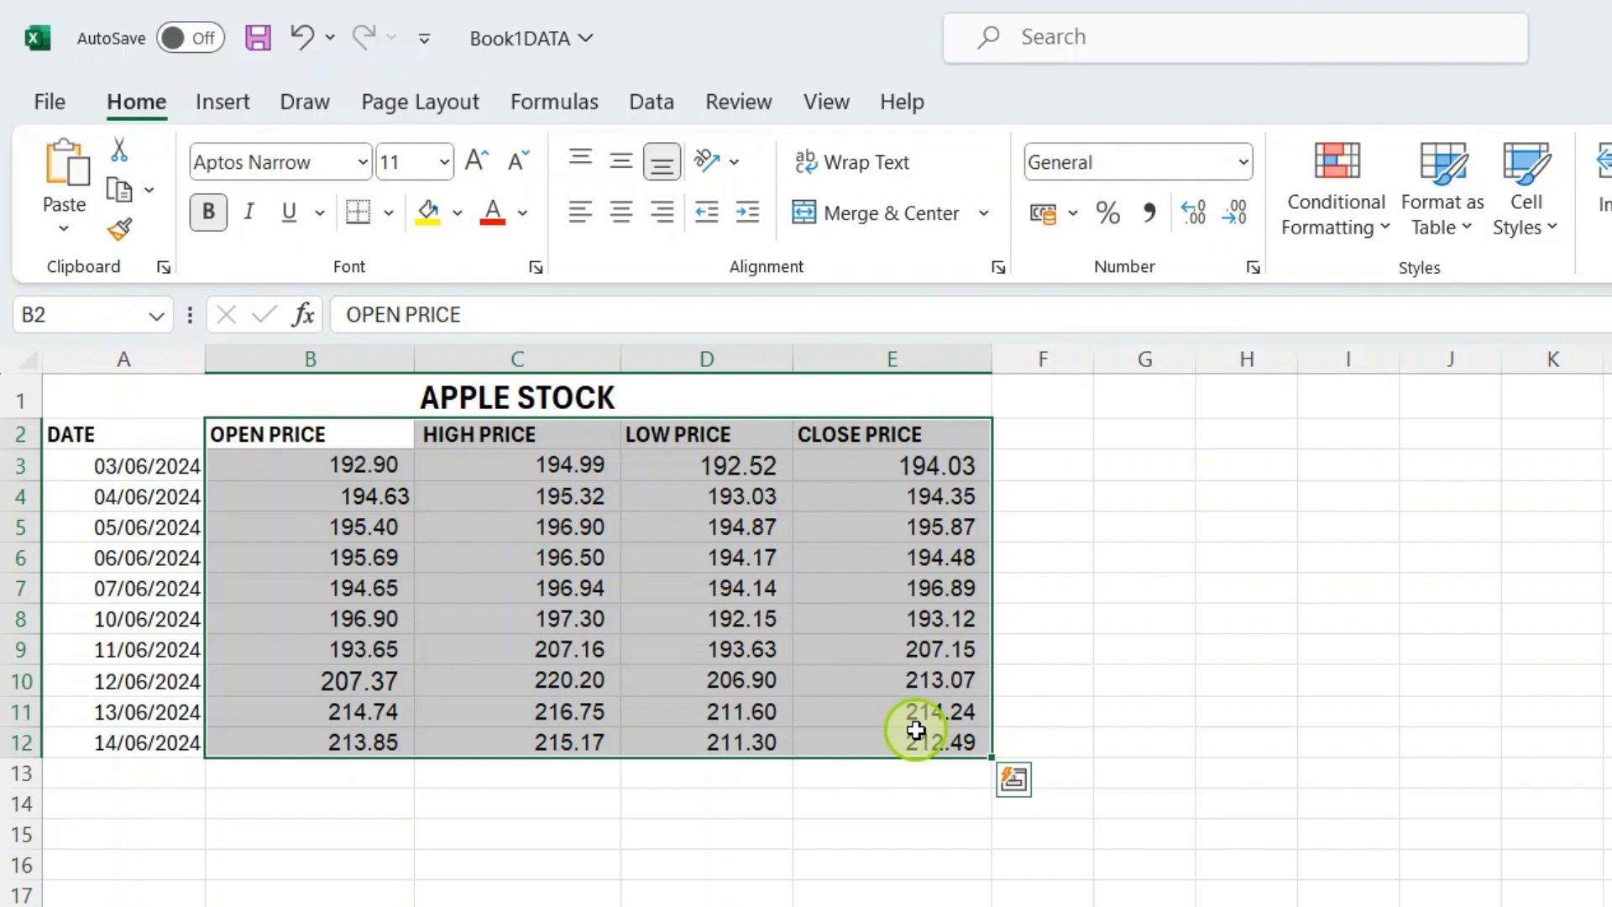
click(222, 105)
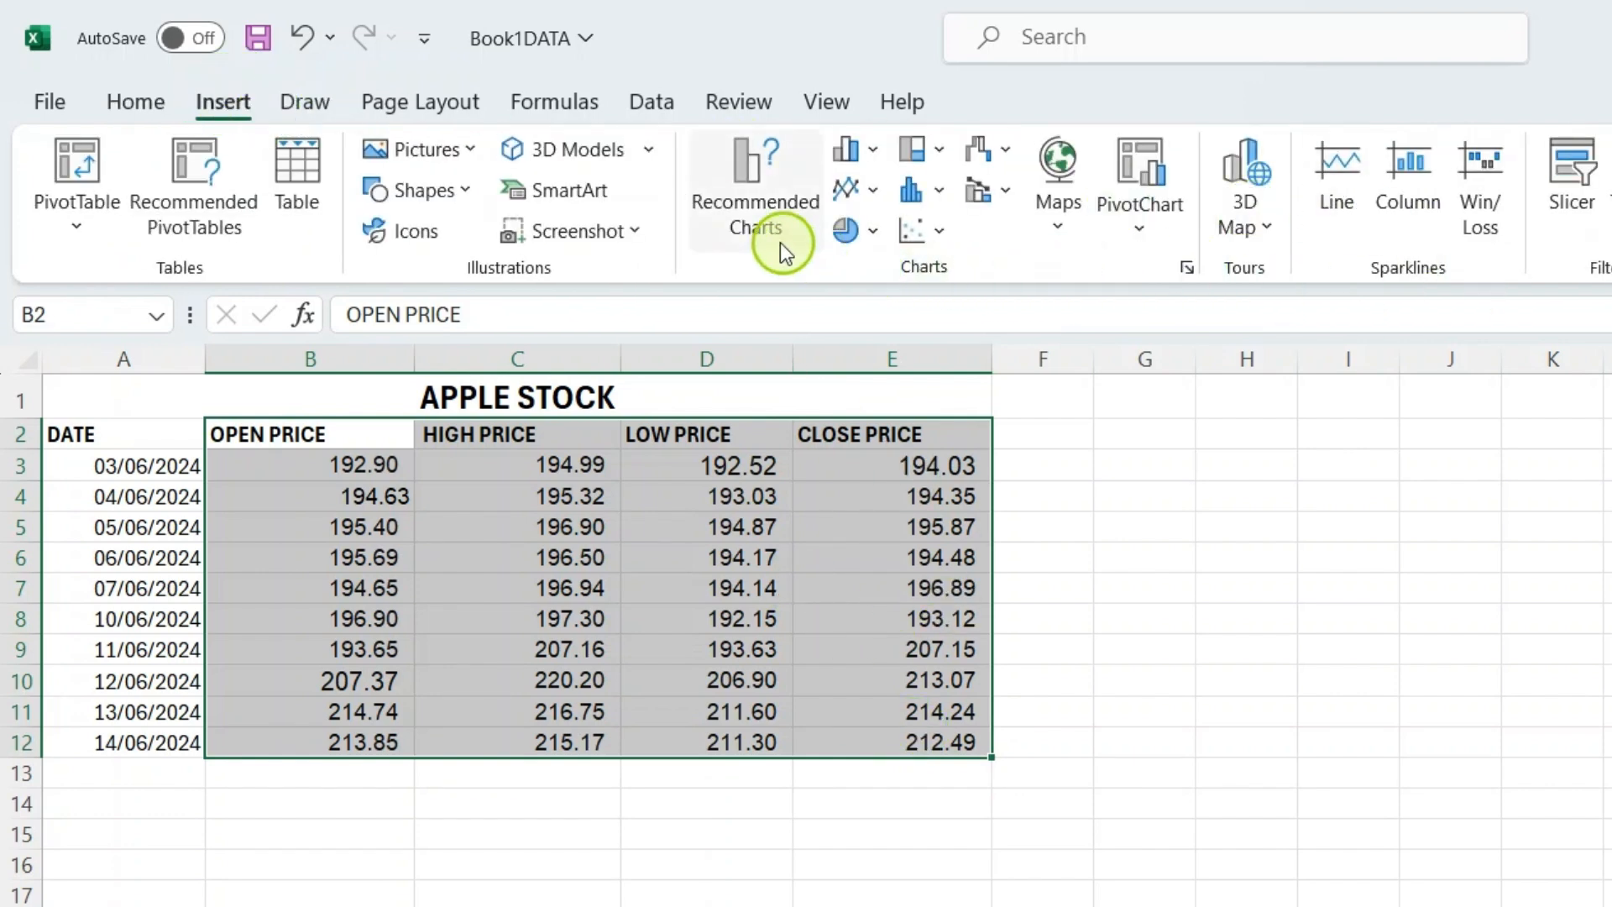
click(764, 209)
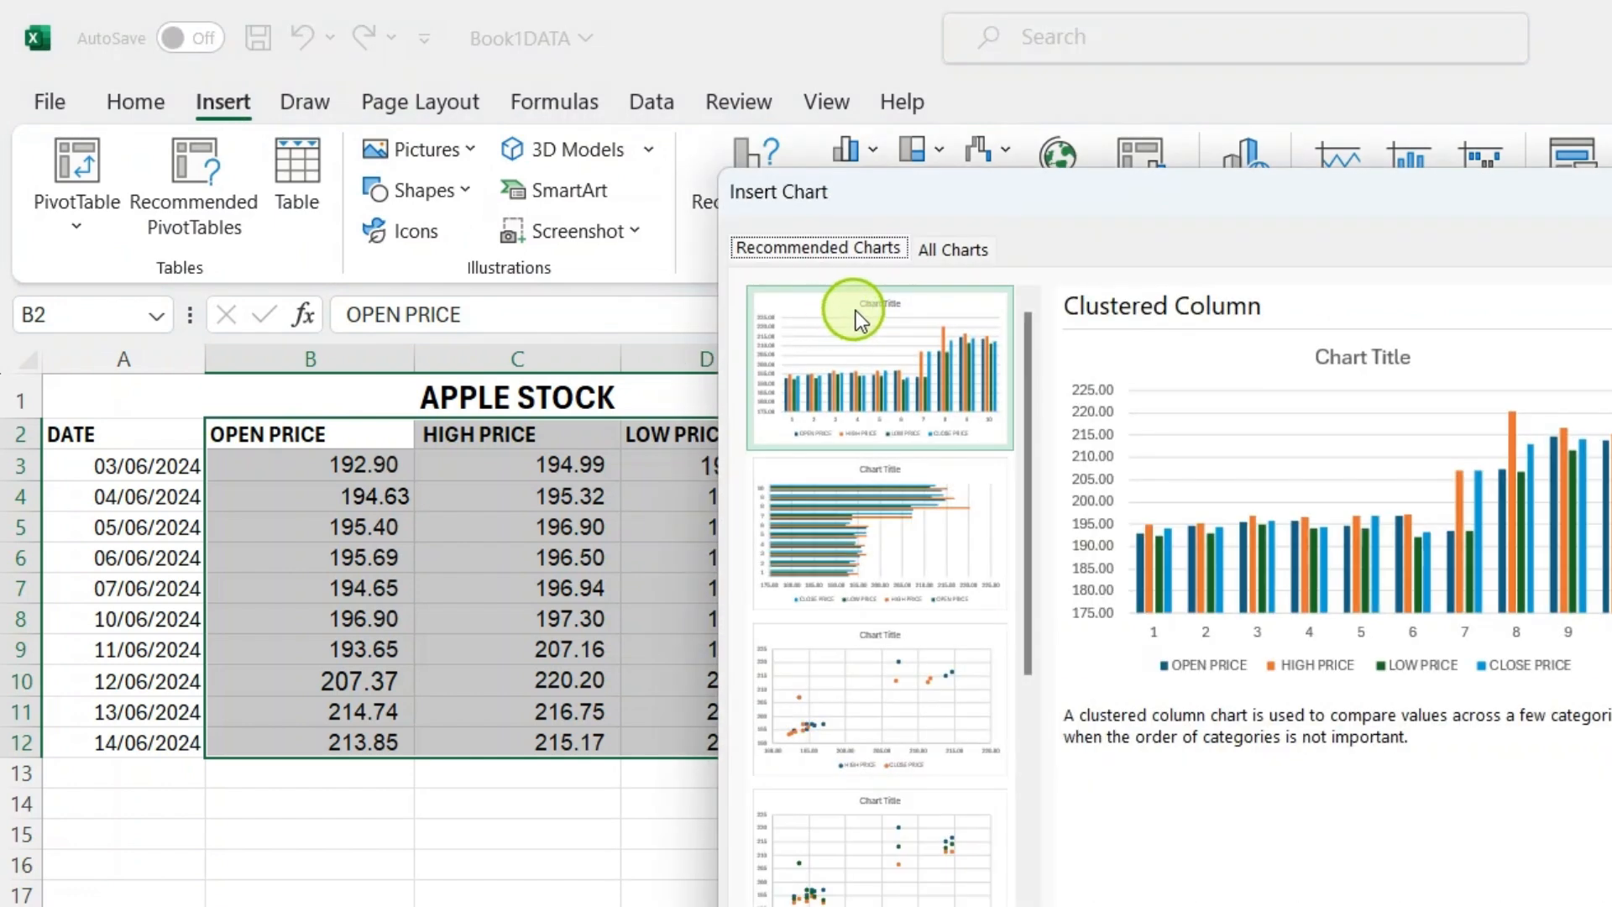
click(940, 247)
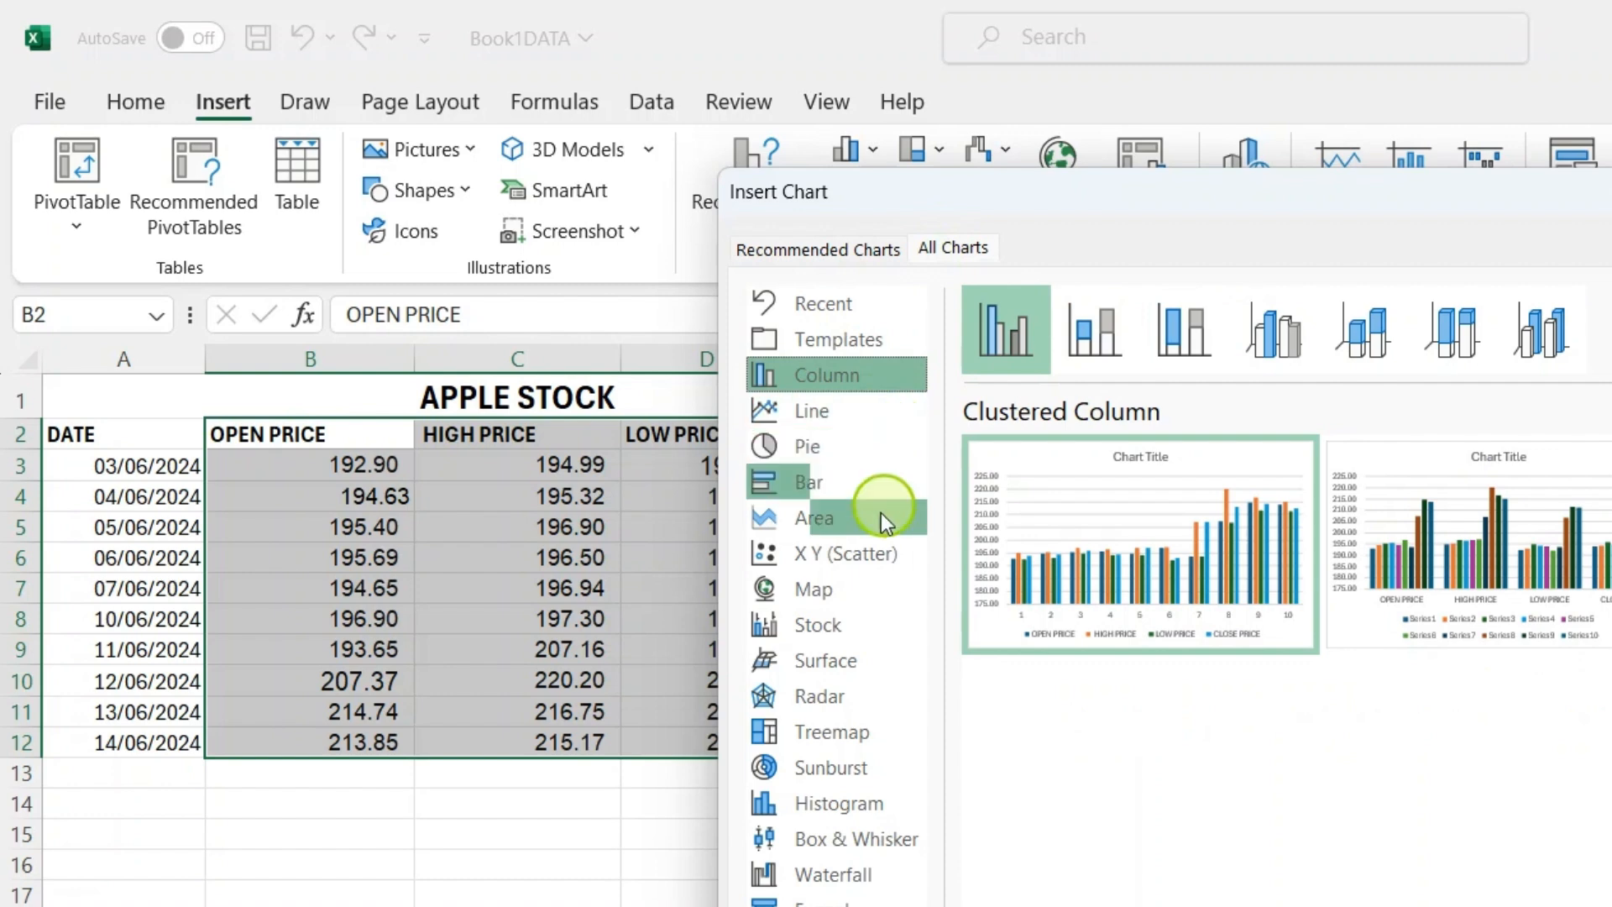
click(804, 621)
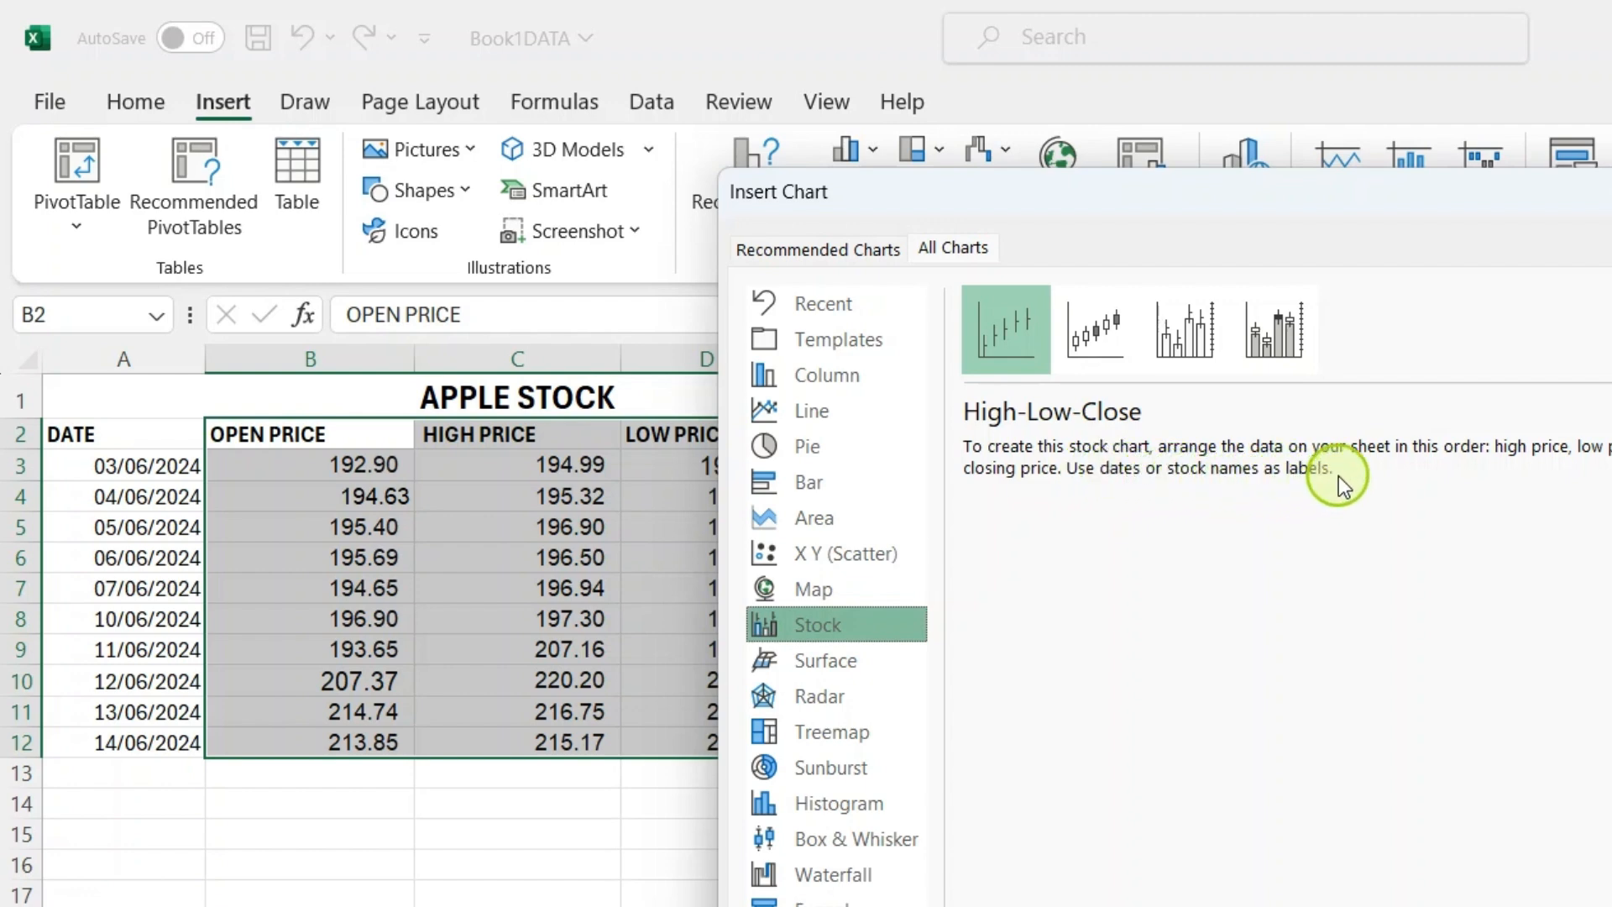
- Preview the Open-High-Low-Close, Volume-High-Low-Close and Volume-Open-High-Low-Close stock chart types for the selected price data
click(1100, 336)
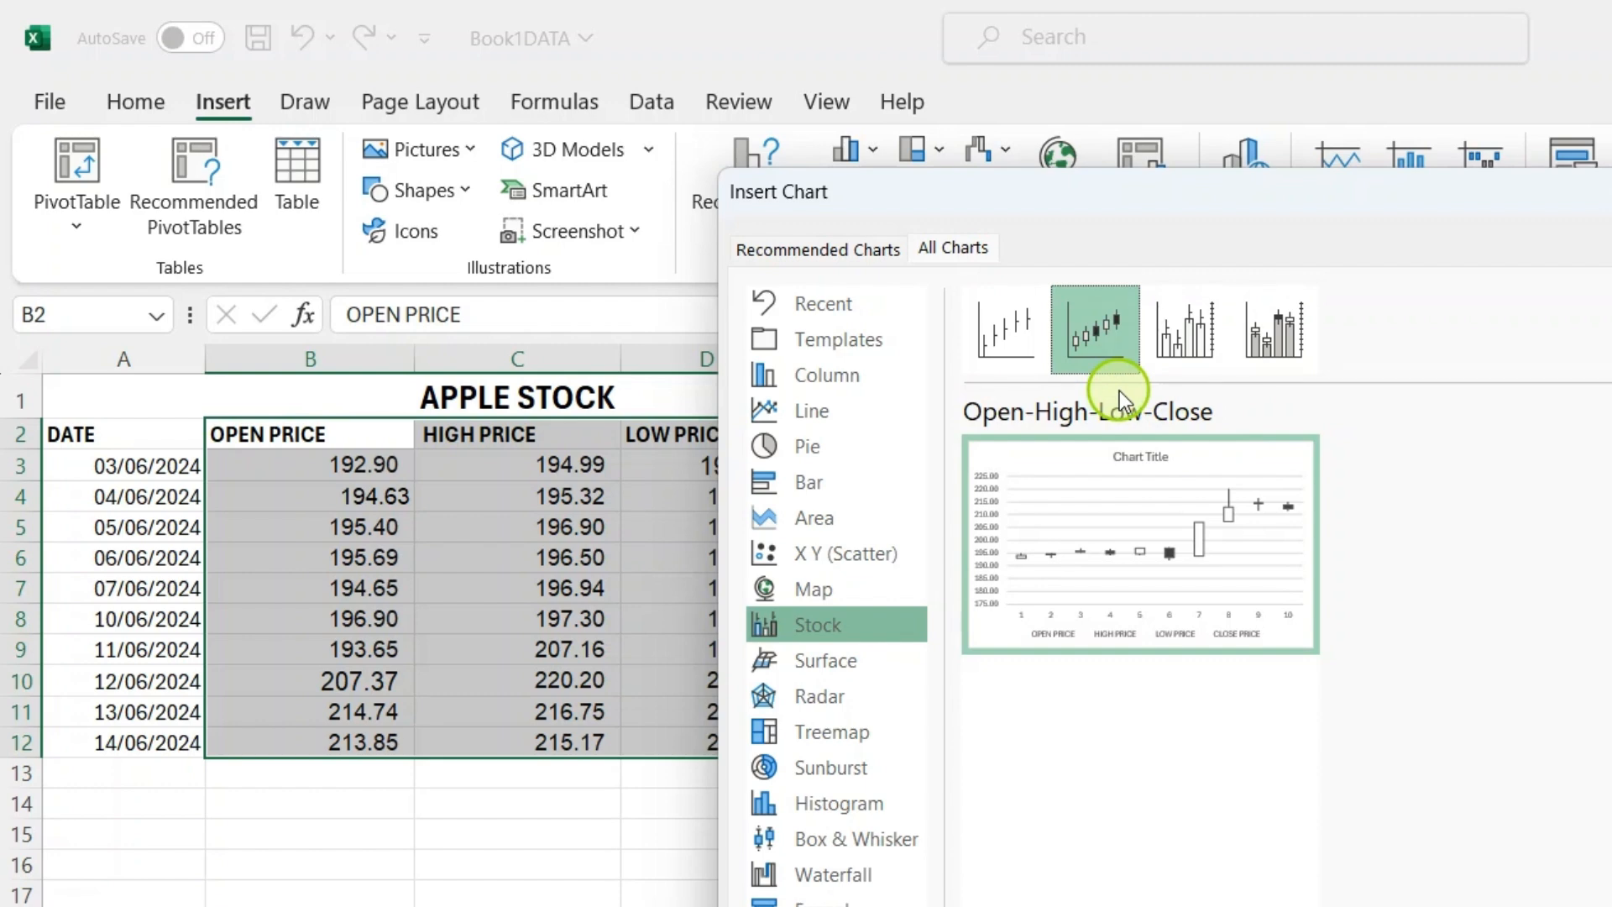
click(1190, 331)
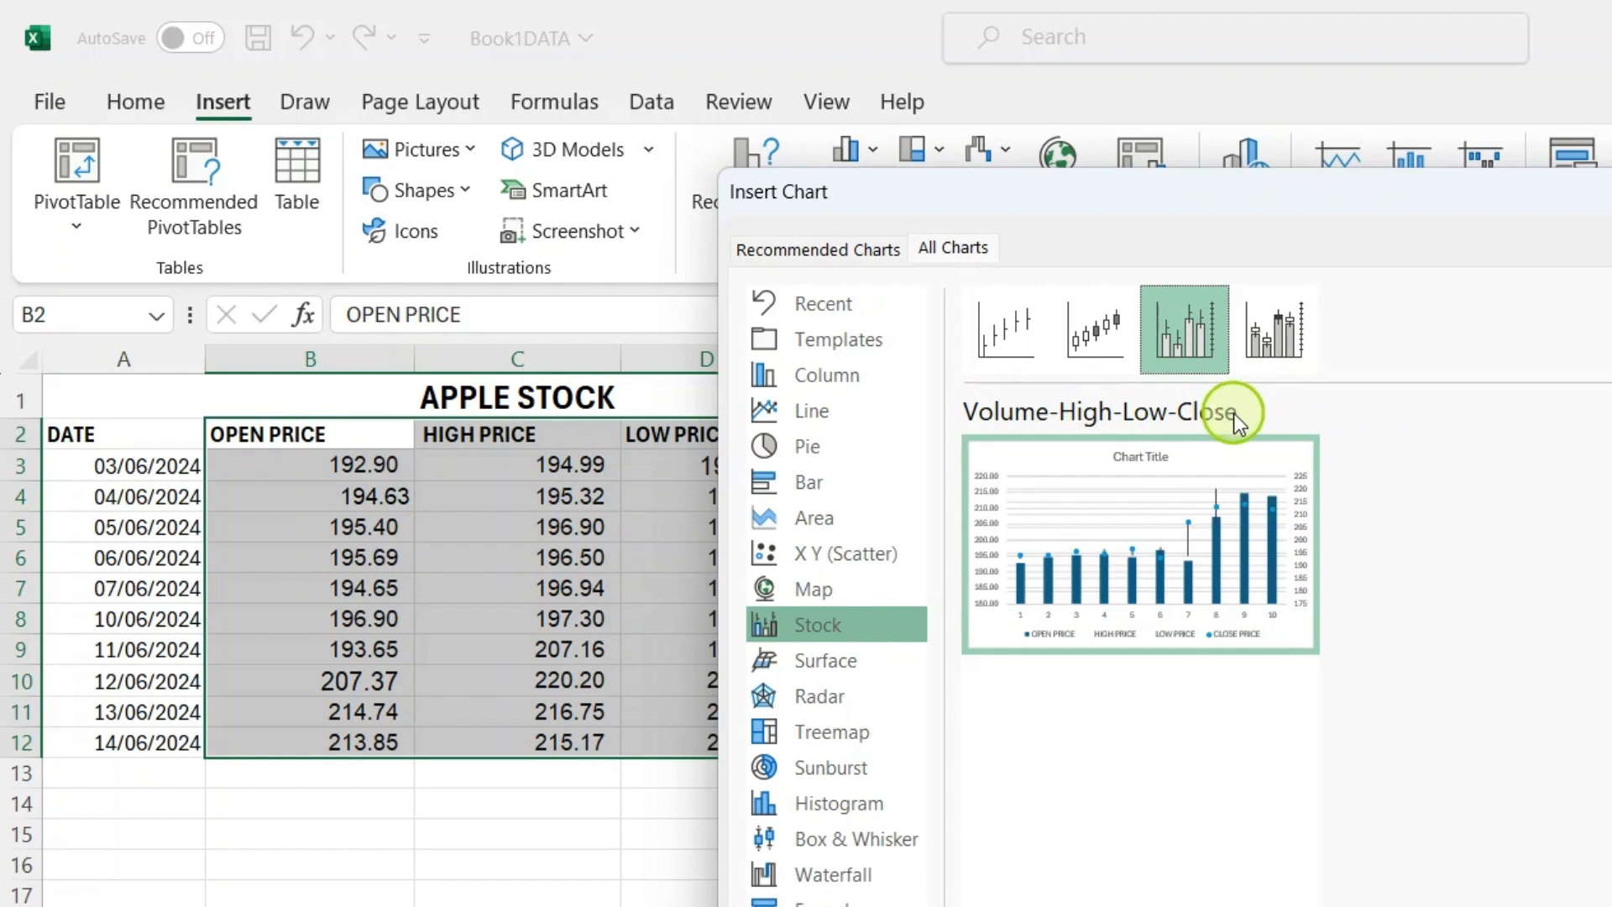
click(1252, 309)
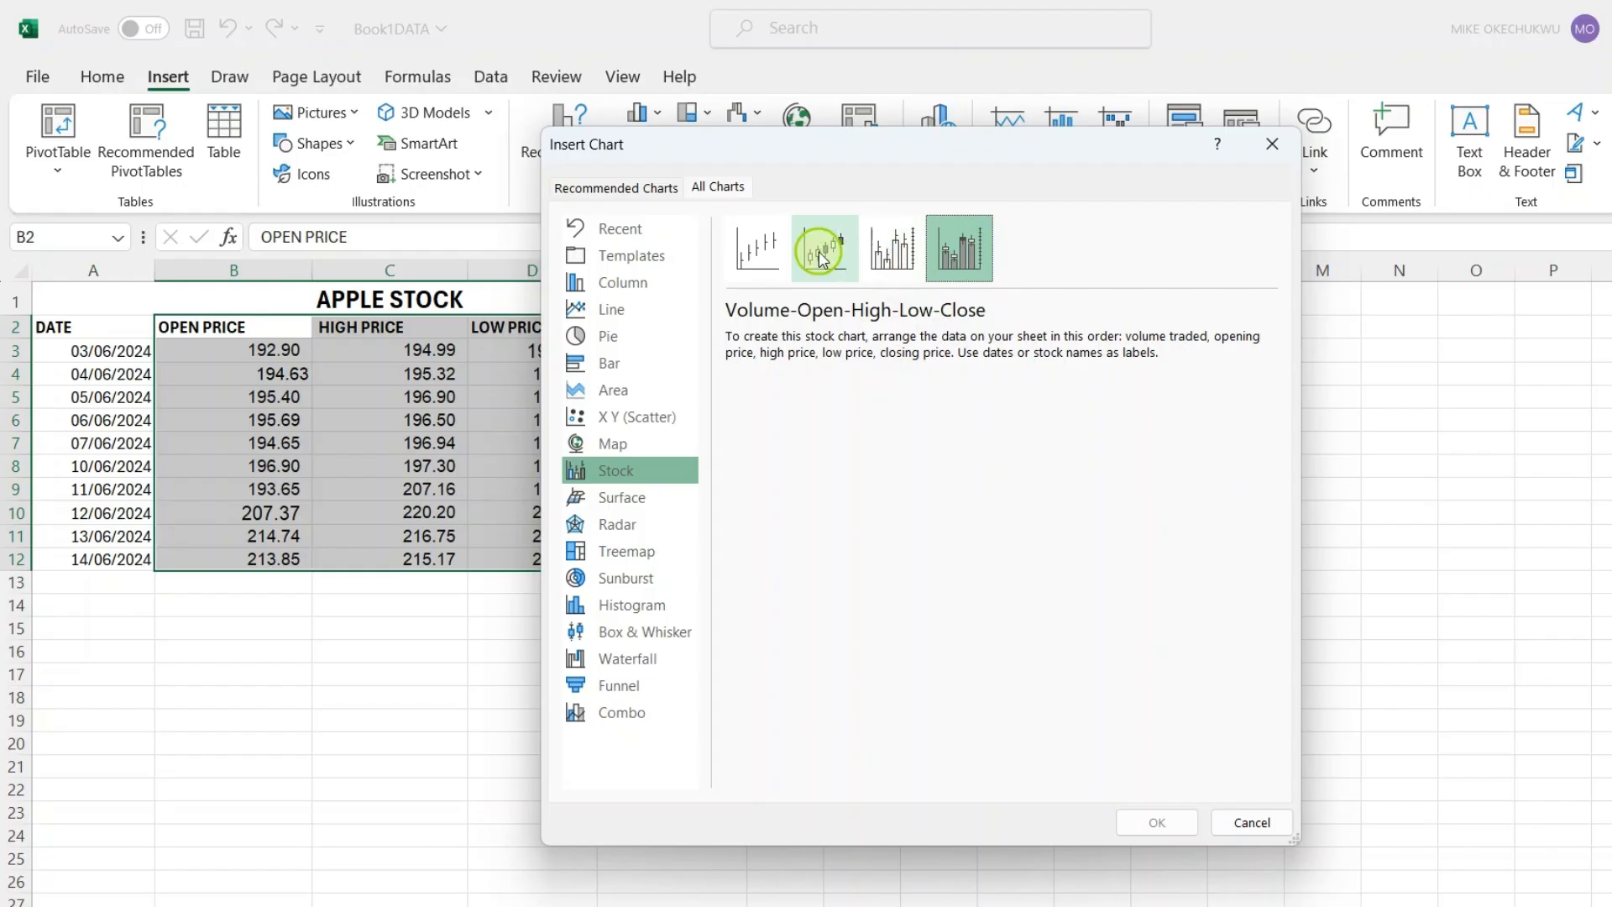
- Insert an Open-High-Low-Close stock chart and place it beside the price table, clear of the data, spanning about columns F to M
click(1087, 332)
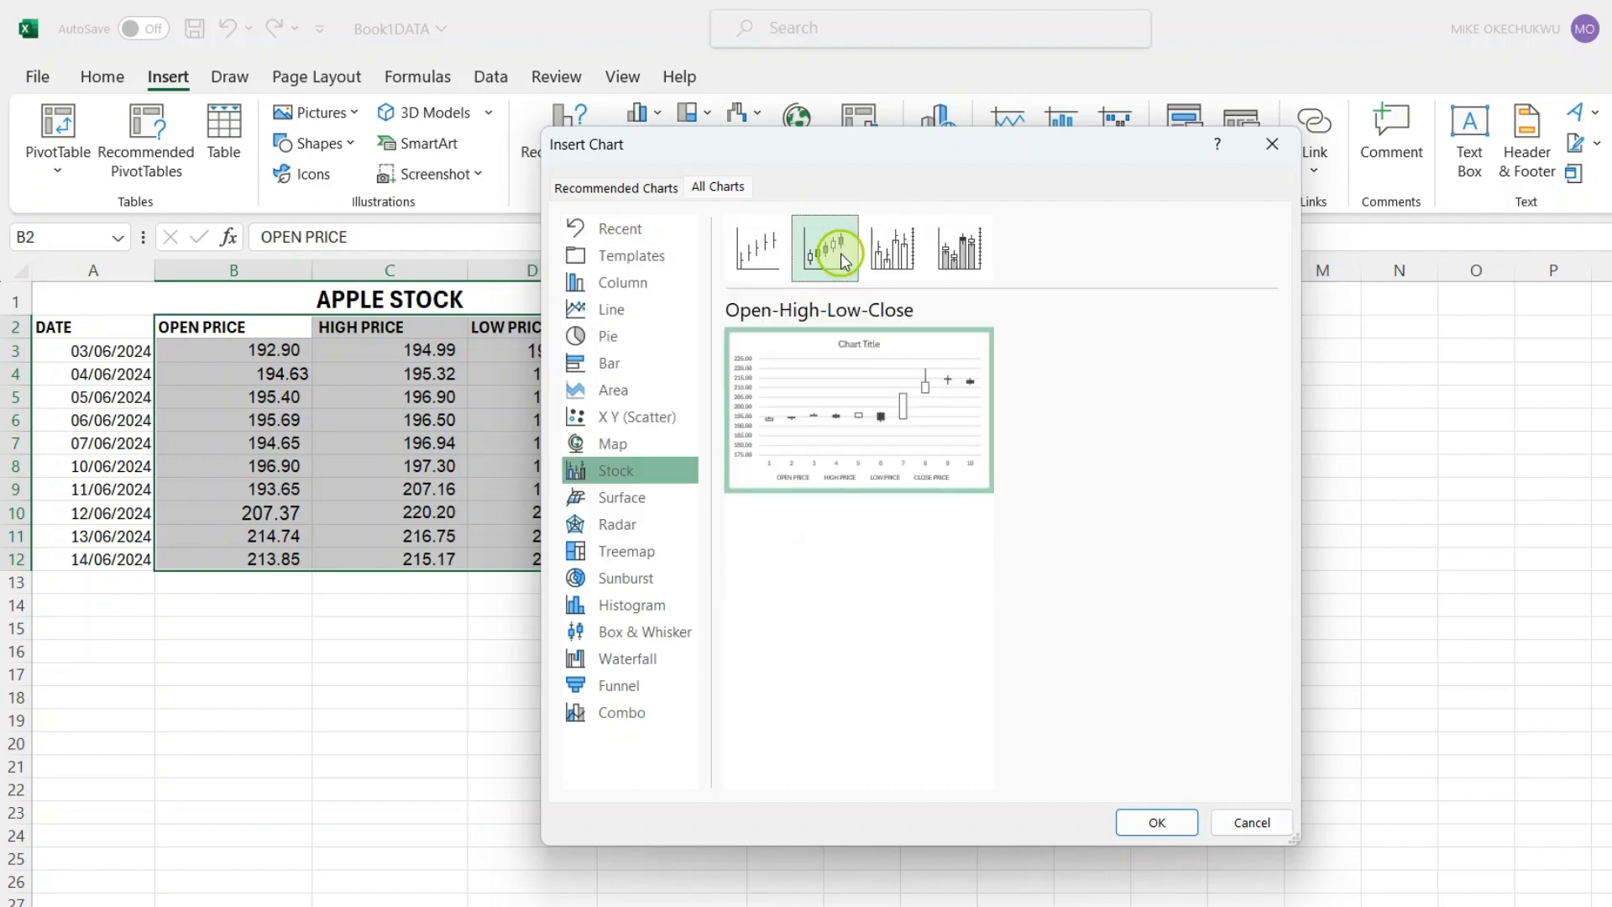
click(1159, 827)
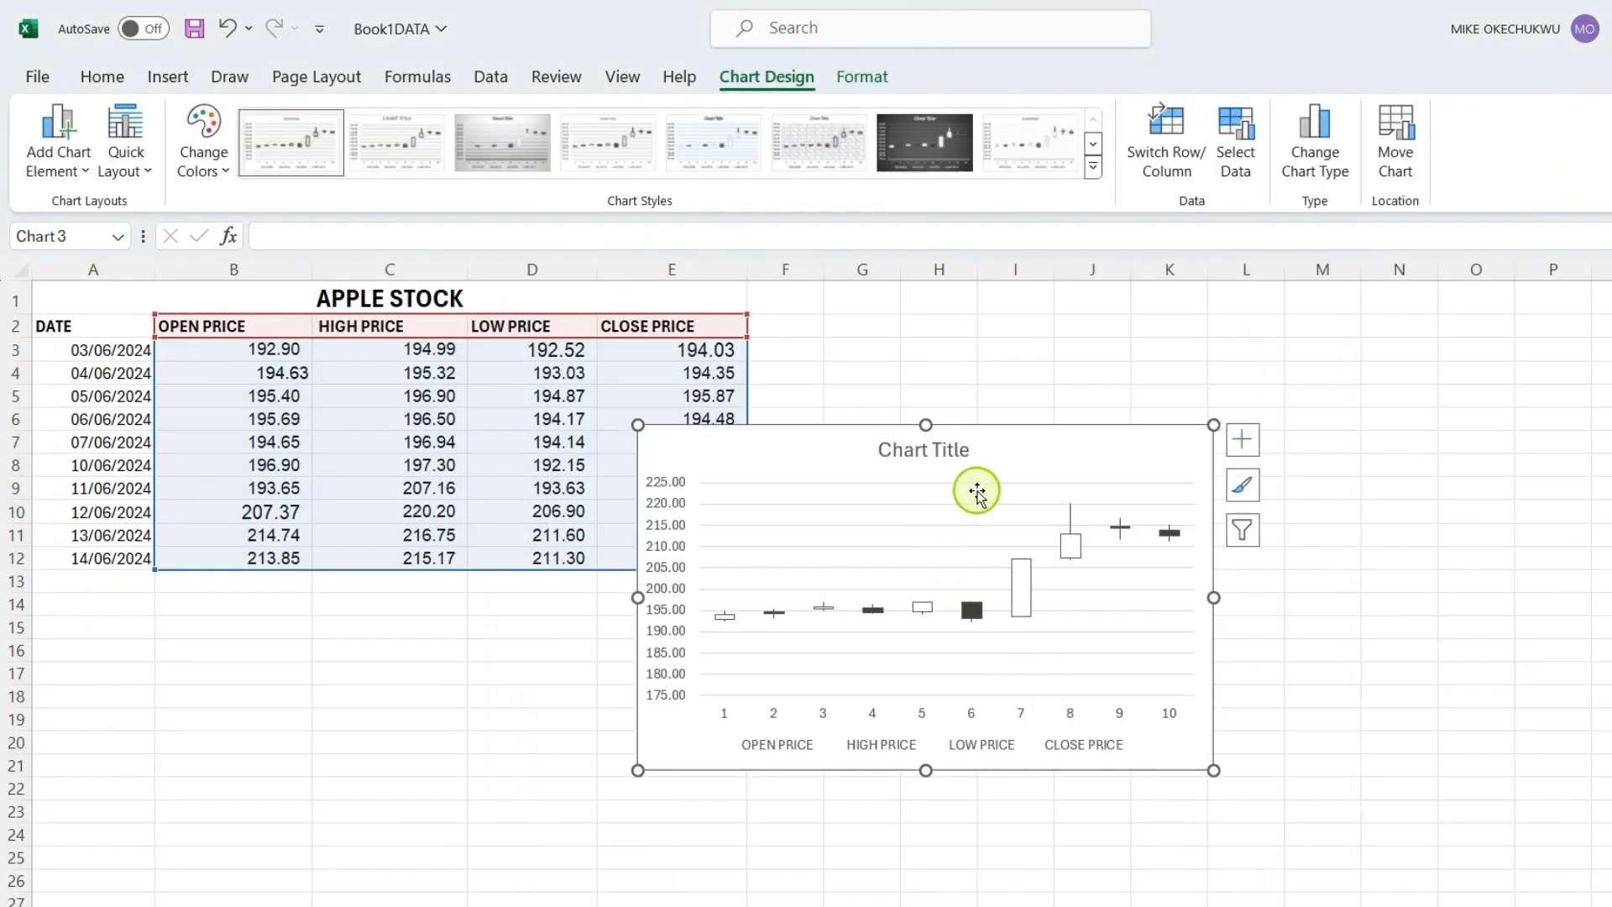
mouse_move(984, 458)
mouse_down()
mouse_move(1148, 400)
mouse_move(1131, 385)
mouse_up()
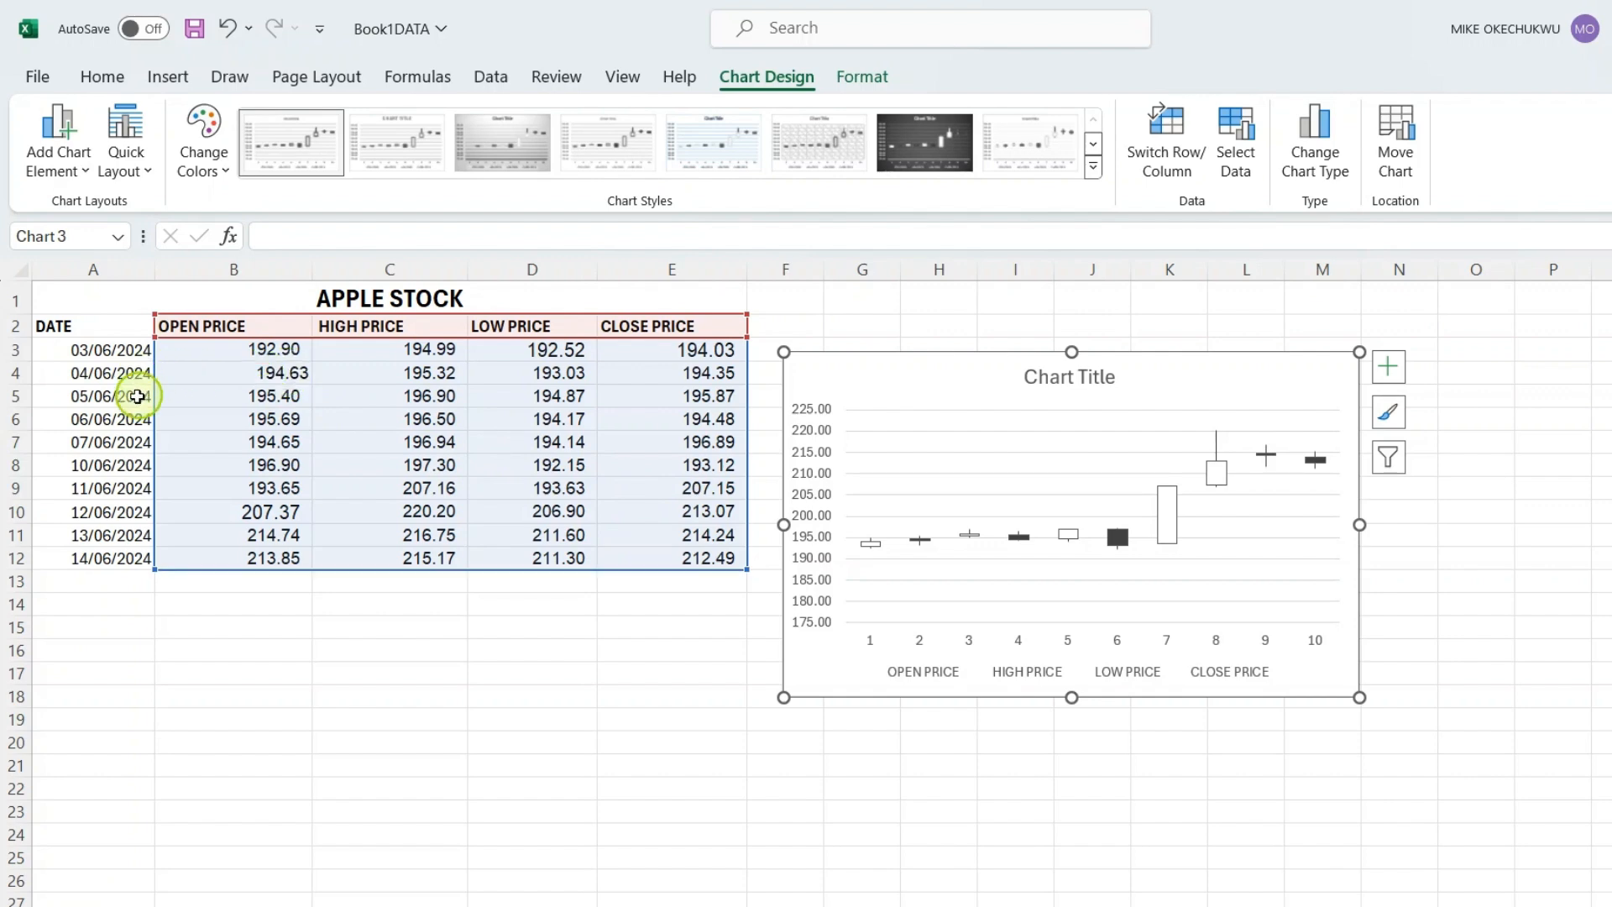
- Change the stock chart's title to AAPL STOCK and apply the dark-grey chart style
click(1107, 373)
click(1107, 373)
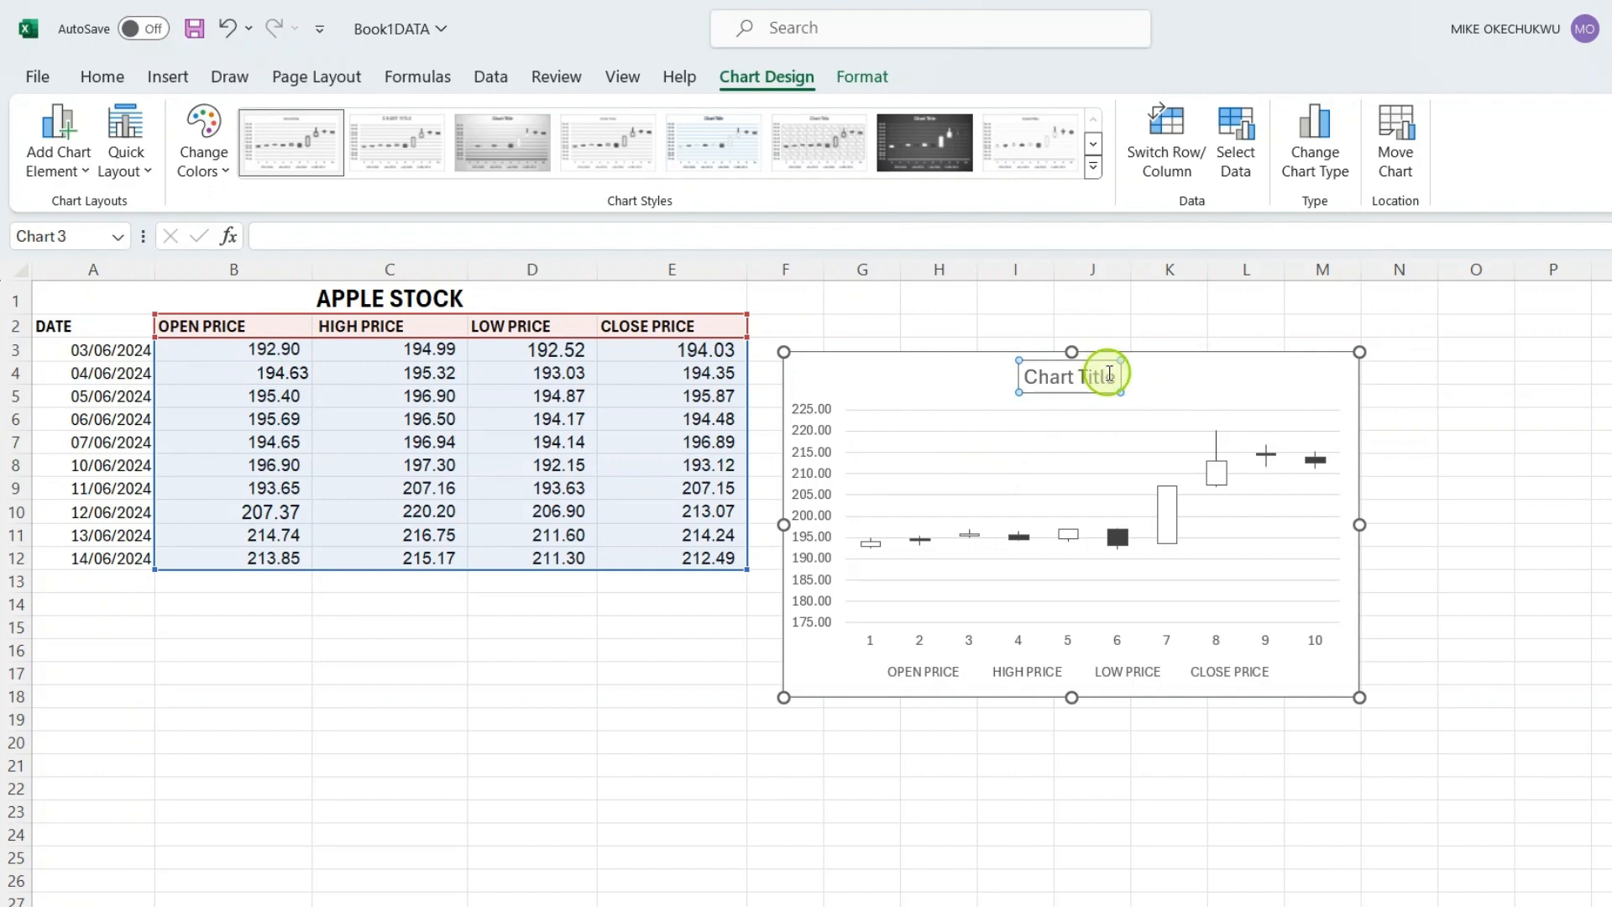
key(ctrl+a)
text(APPLE STOCK)
click(1035, 377)
key(BackSpace)
text(A)
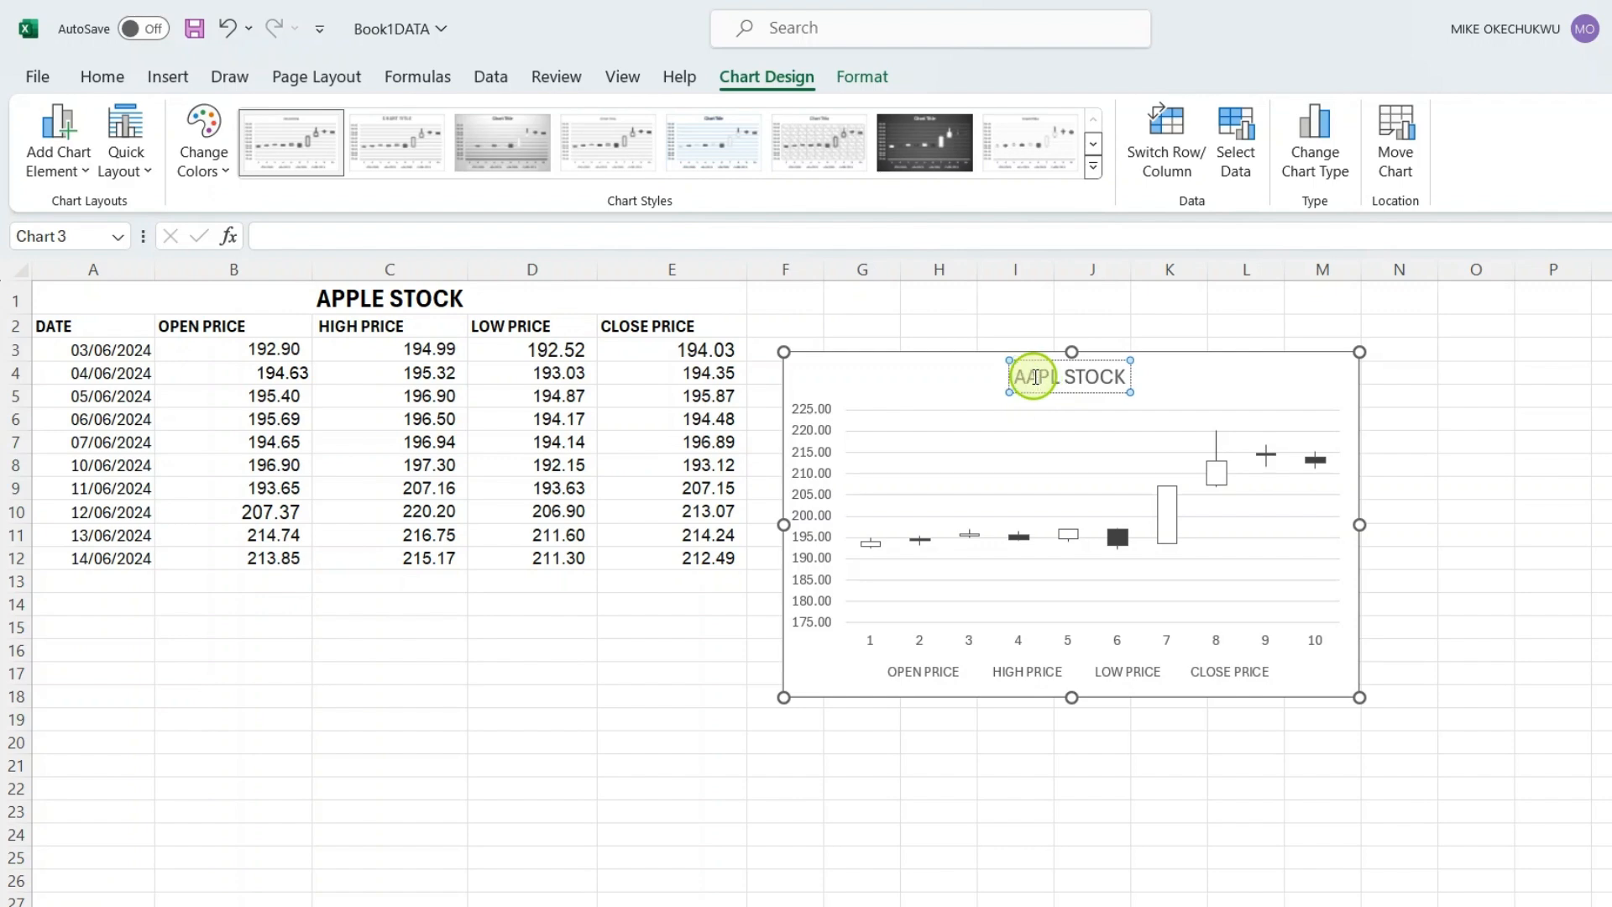
click(1193, 372)
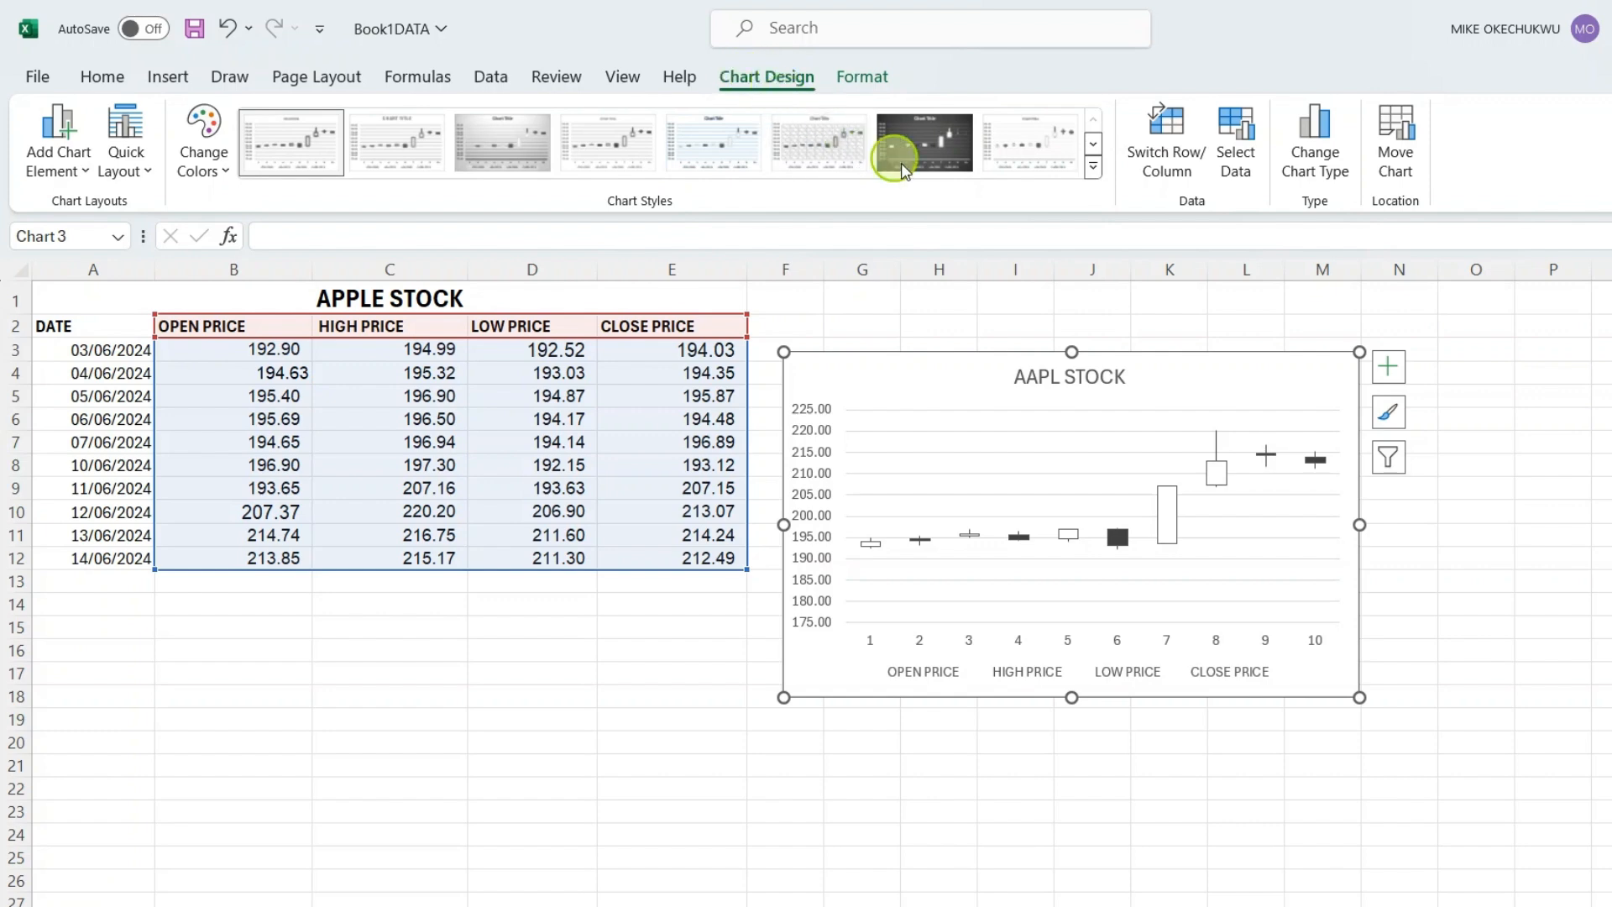
click(927, 139)
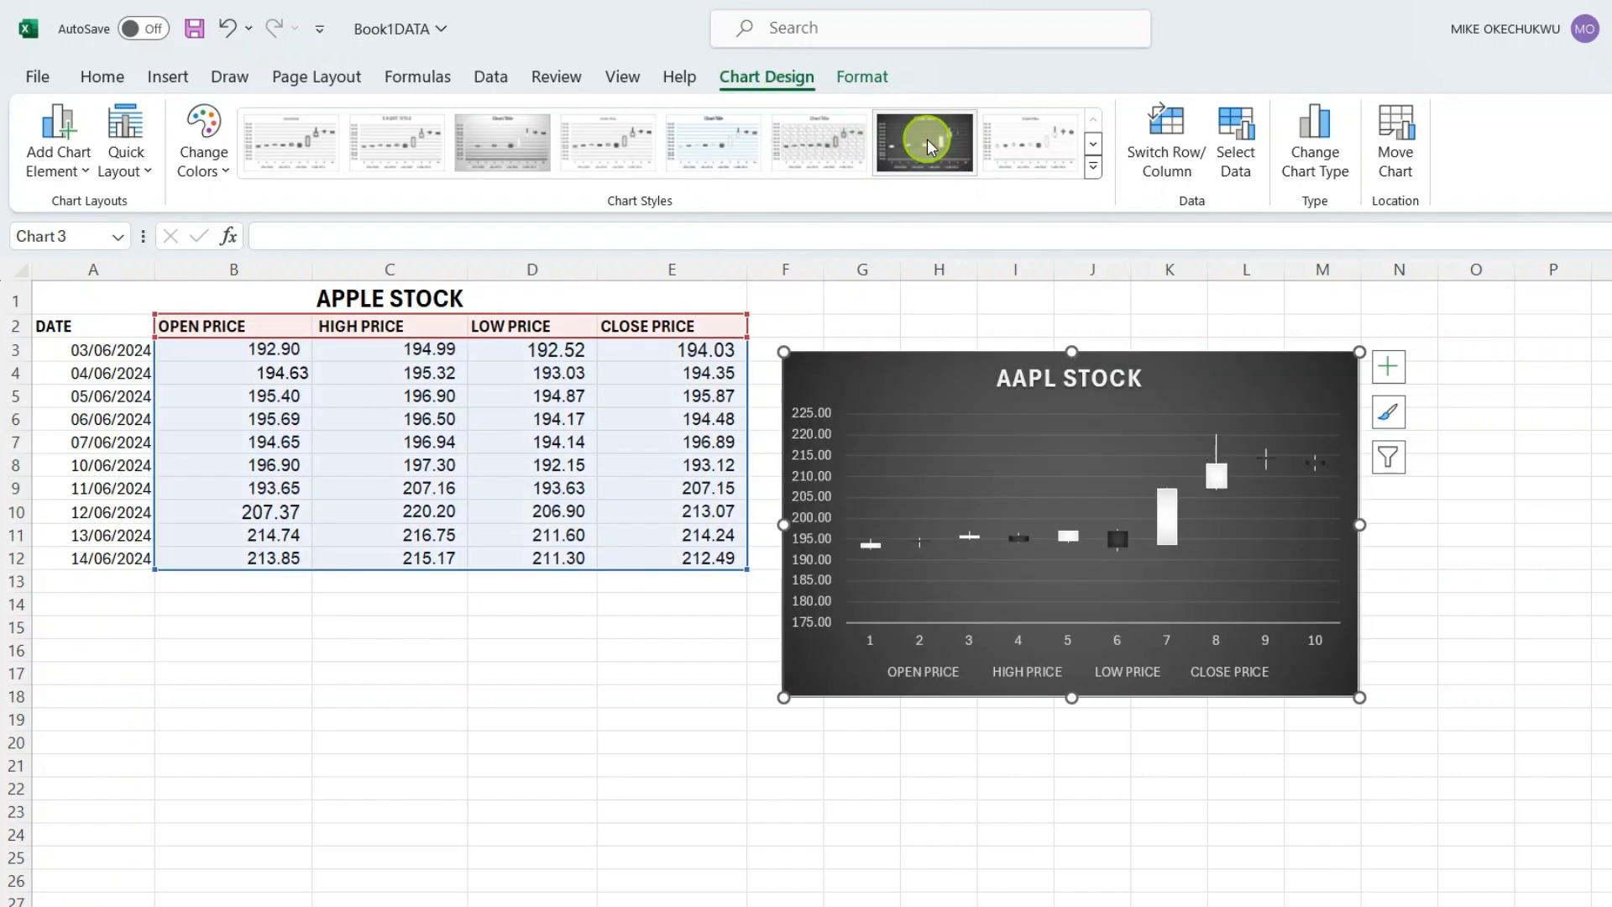